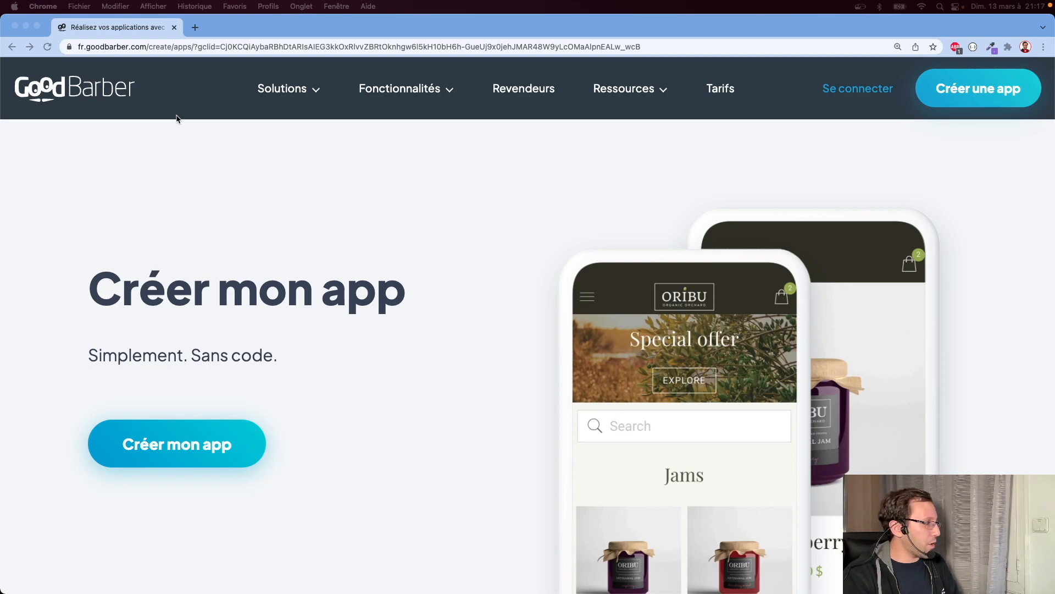
Start creating a new app with the account's e-mail address and name the app with the creator's first name.
click(959, 96)
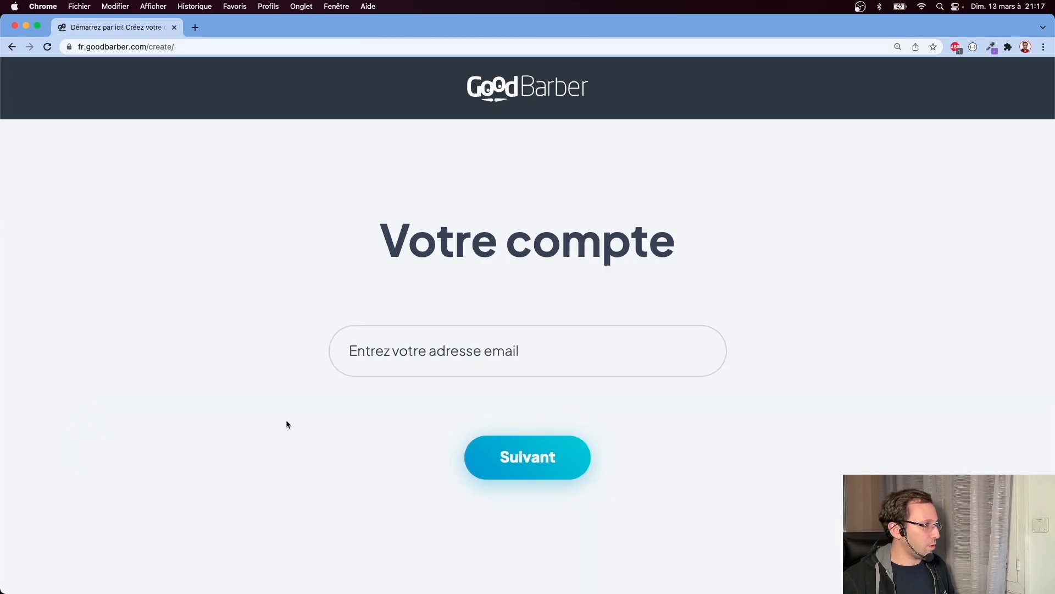
click(608, 364)
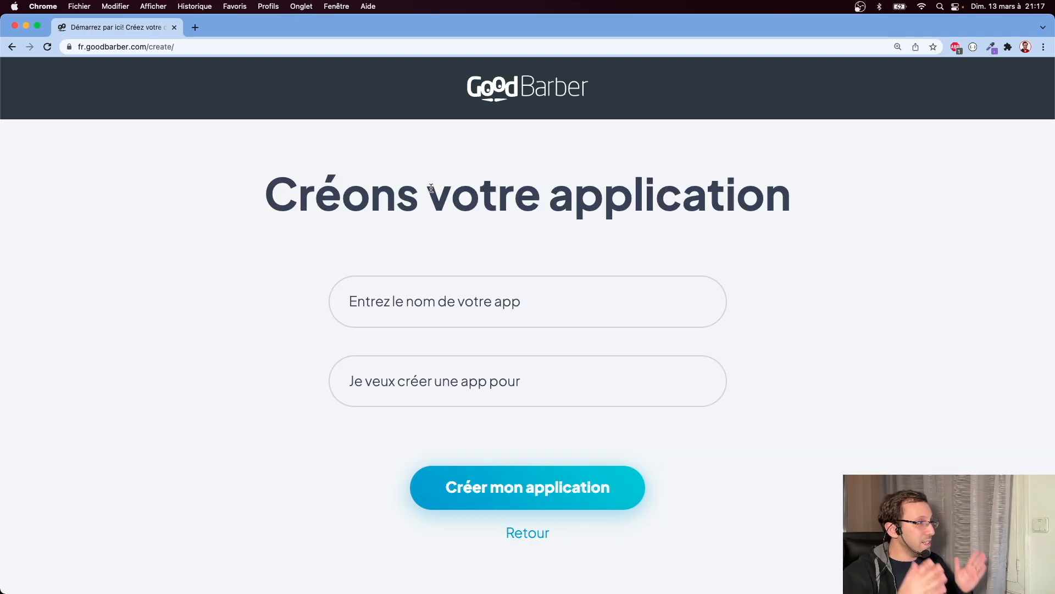
click(596, 297)
text(David)
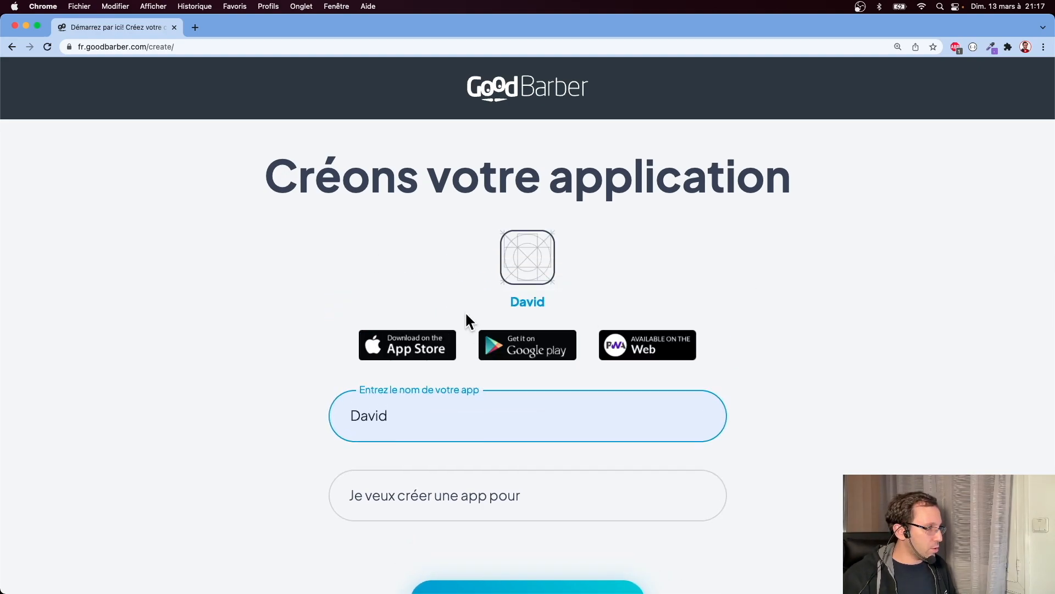
scroll(465, 311, down, 2)
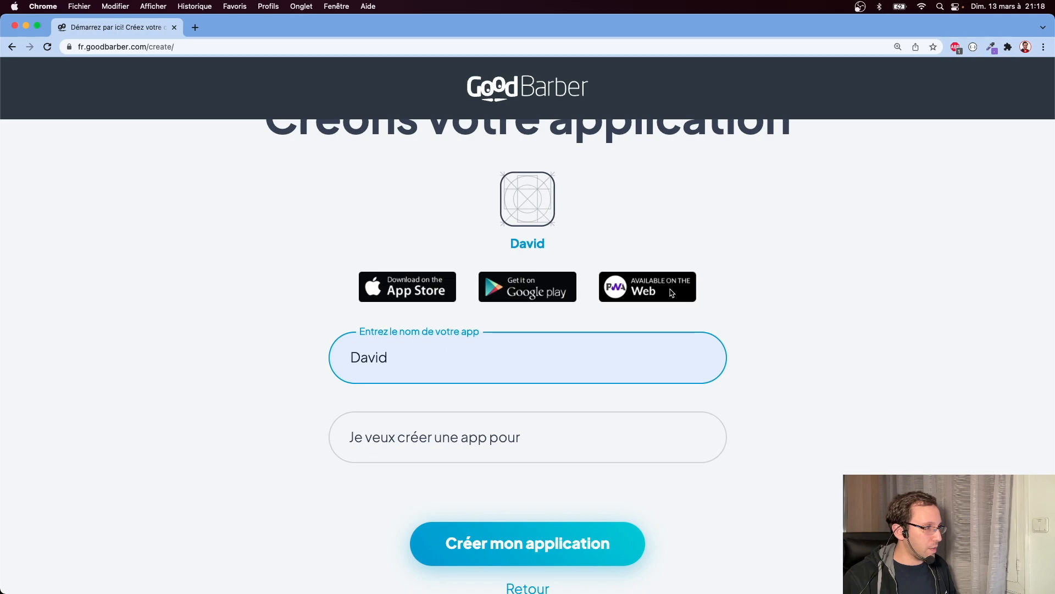
Look through the available app categories, including the additional ones grouped under Autre.
click(507, 439)
click(361, 270)
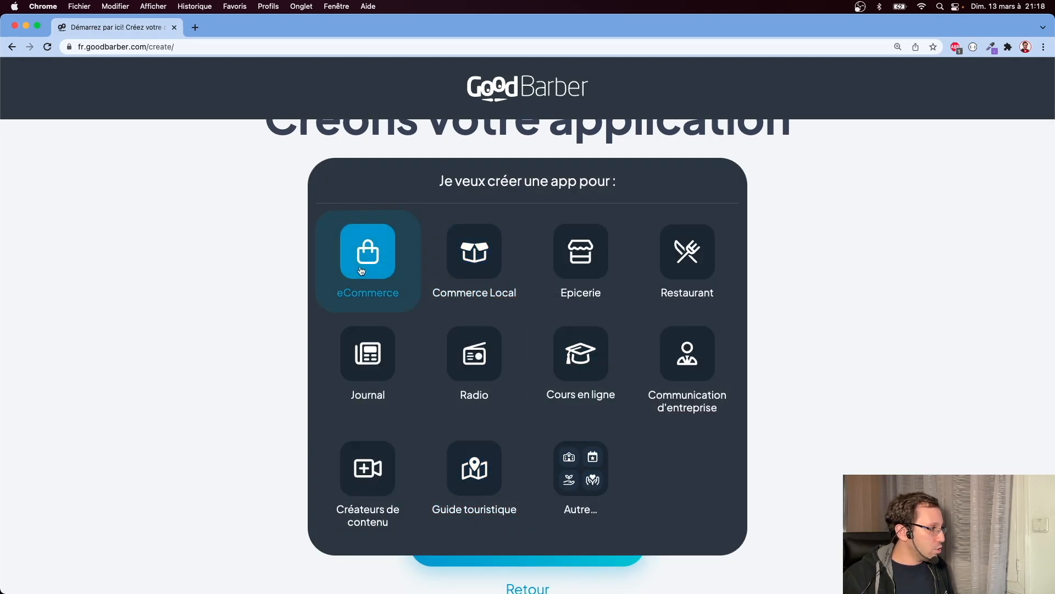
click(485, 254)
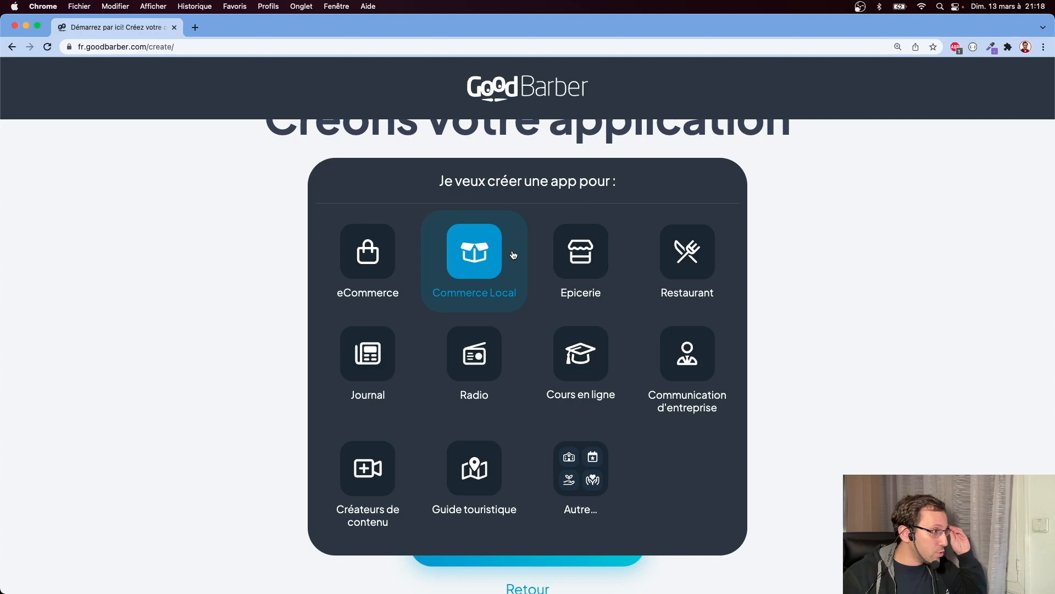
click(581, 257)
click(681, 262)
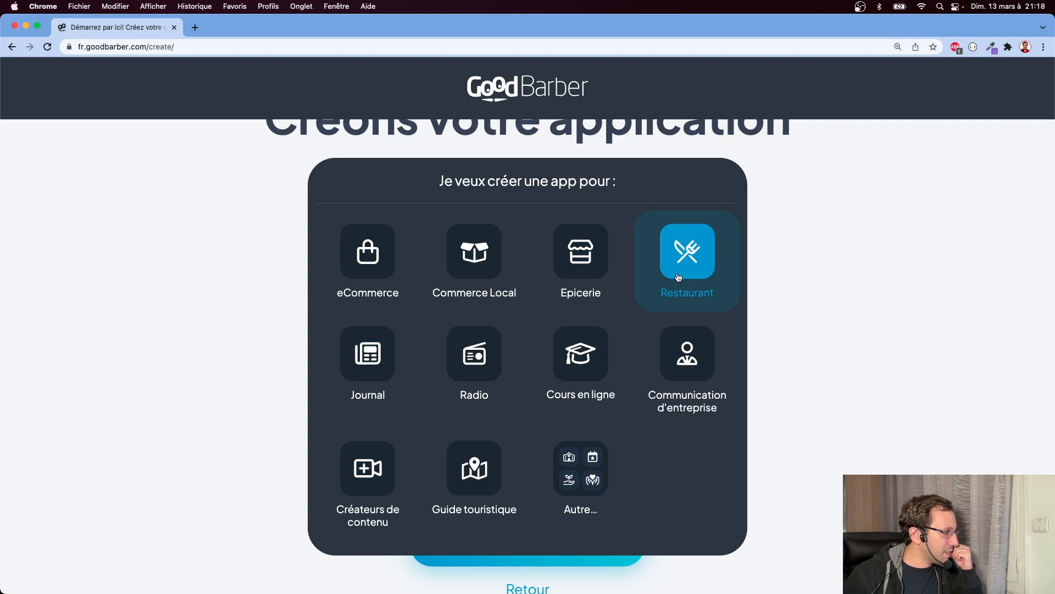
click(492, 335)
click(488, 270)
click(388, 366)
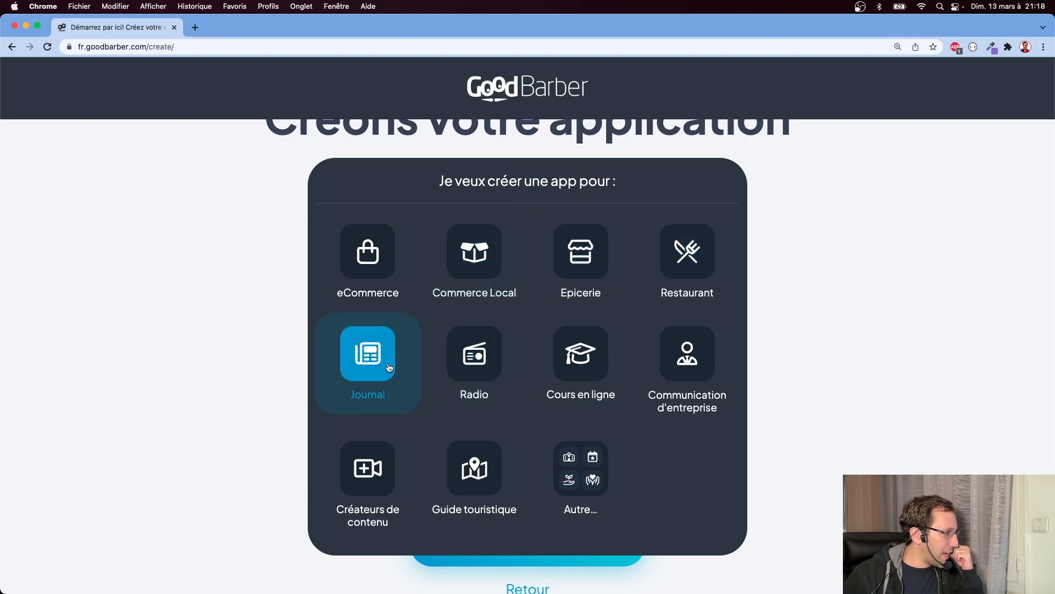
click(475, 360)
click(605, 365)
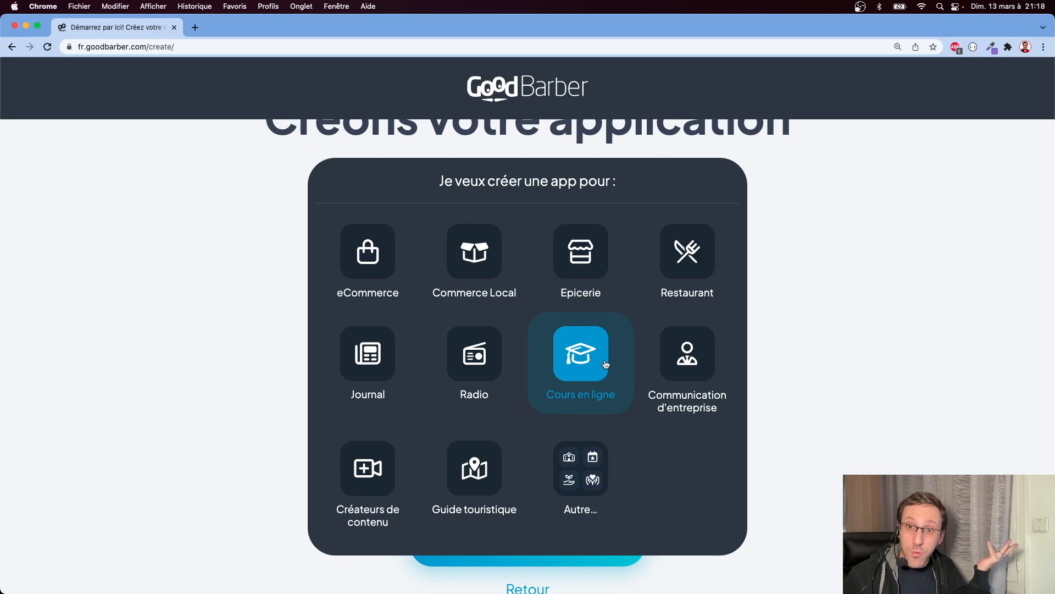
click(700, 358)
click(476, 470)
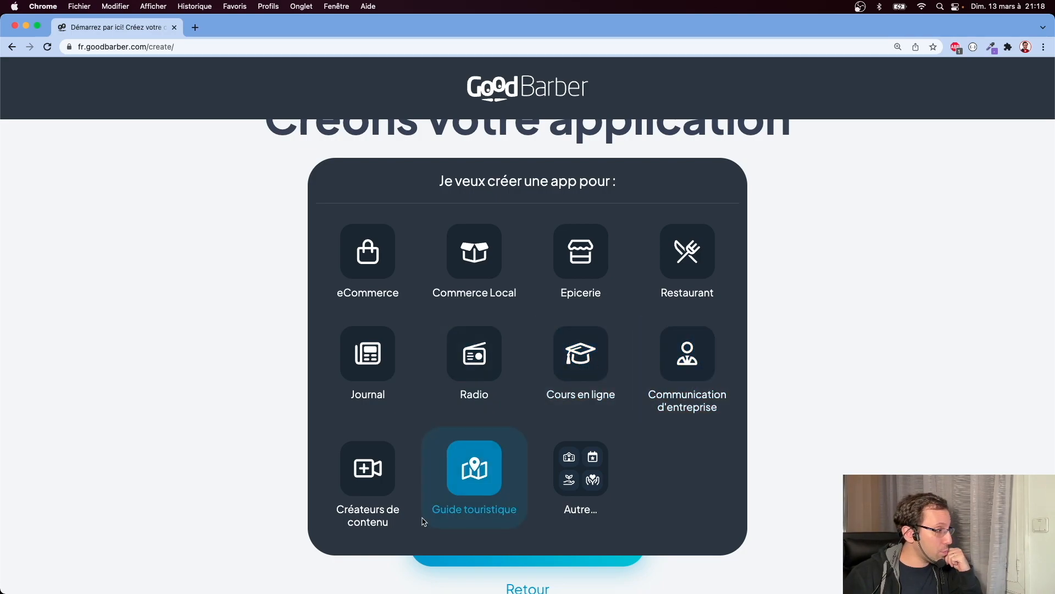
click(369, 473)
click(465, 467)
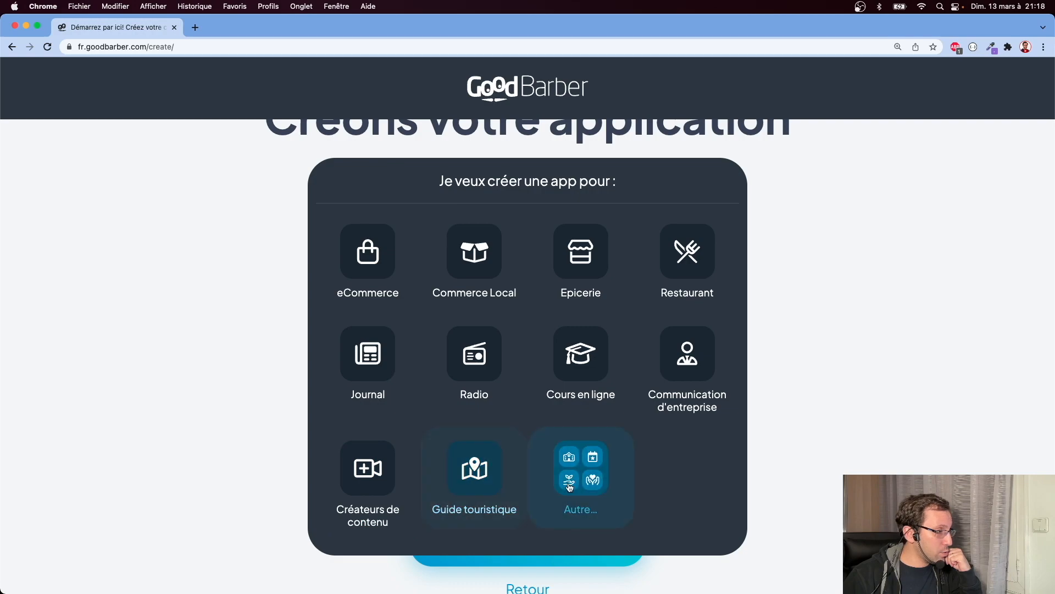
click(584, 476)
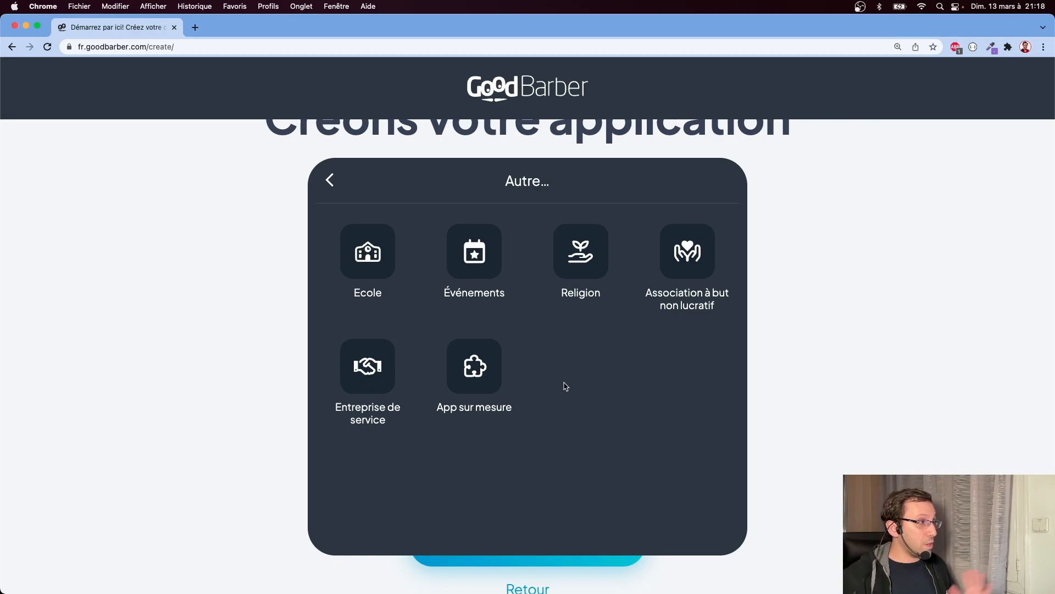
click(330, 180)
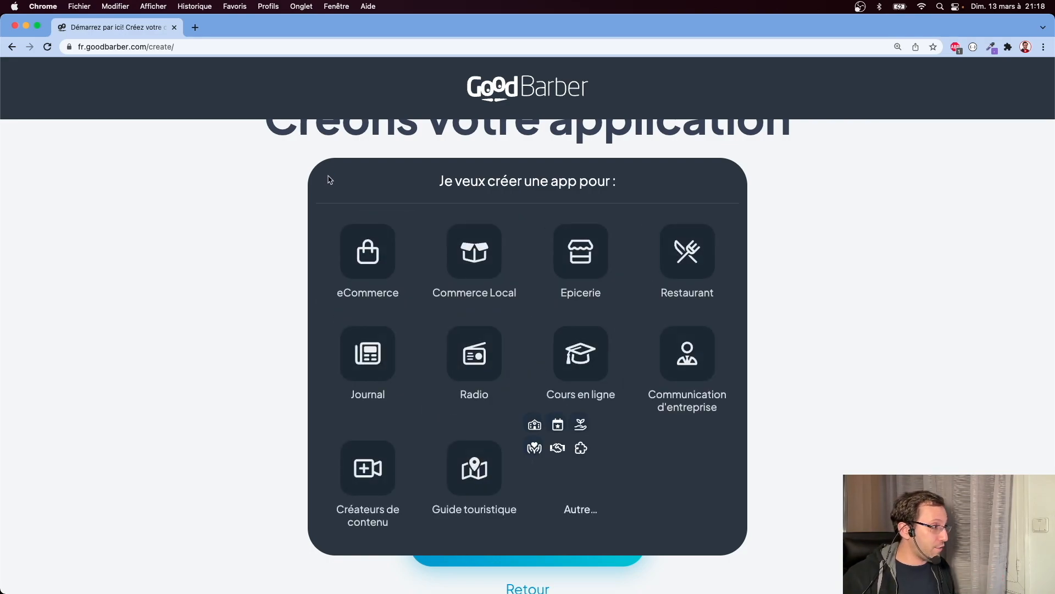
Choose Cours en ligne as the app's category and create the application.
click(584, 367)
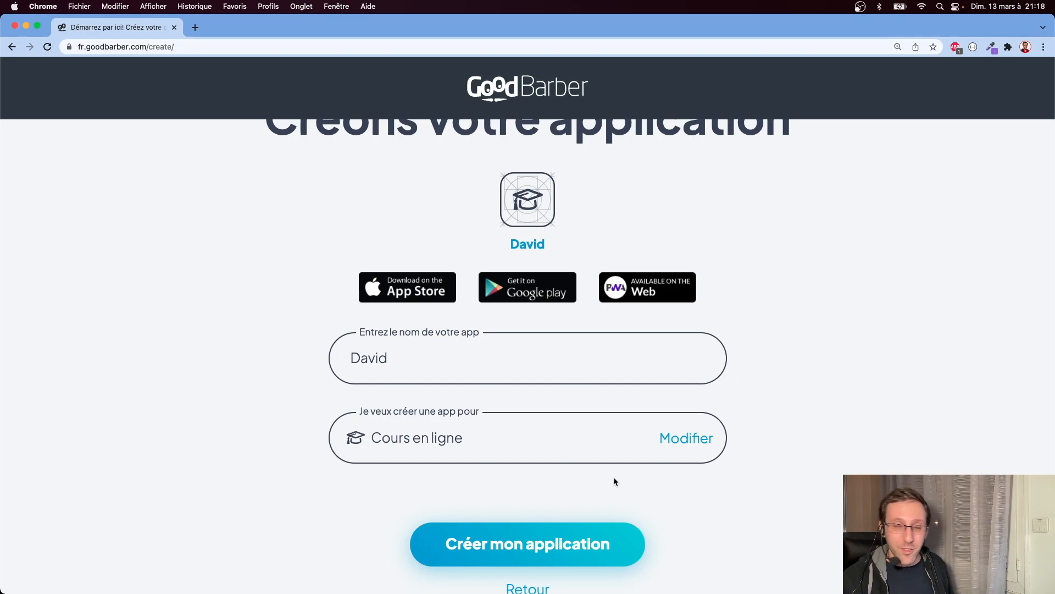
scroll(787, 421, down, 1)
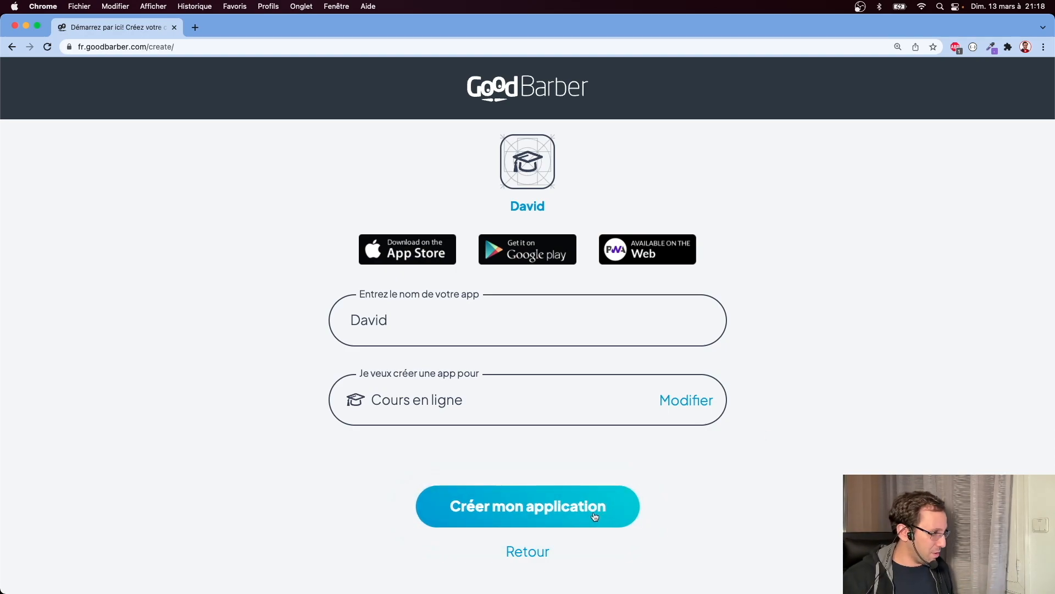
click(520, 514)
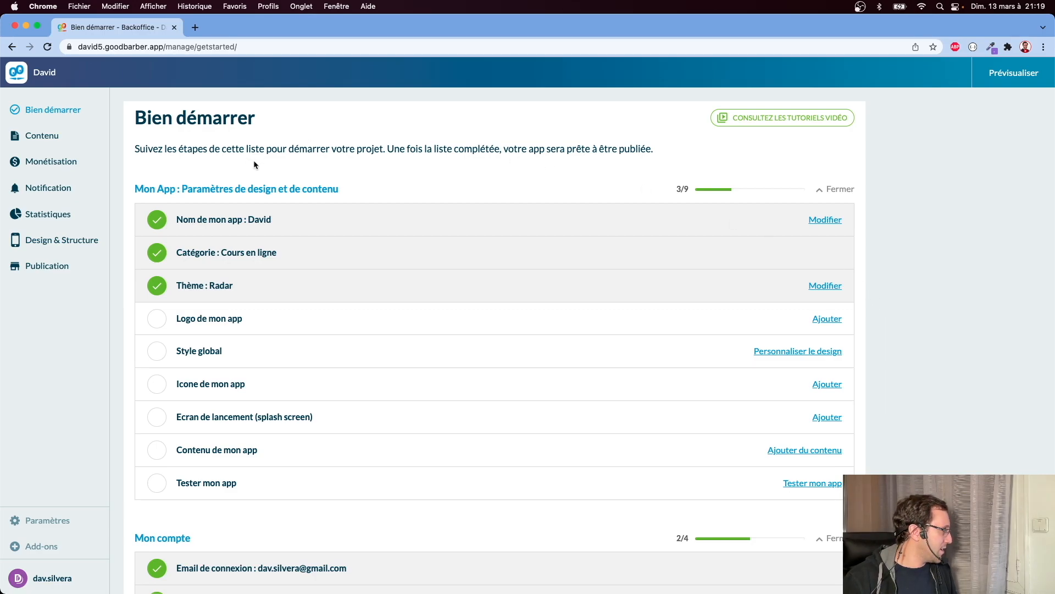
Review the completed setup checklist items, browse the whole theme library, and return to the checklist.
mouse_move(233, 228)
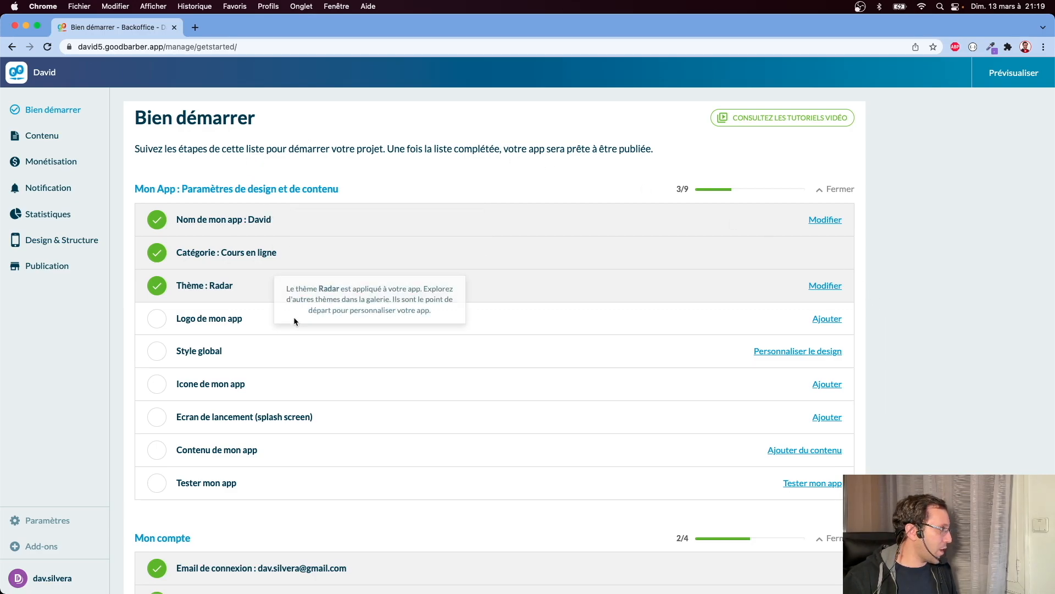
mouse_move(196, 261)
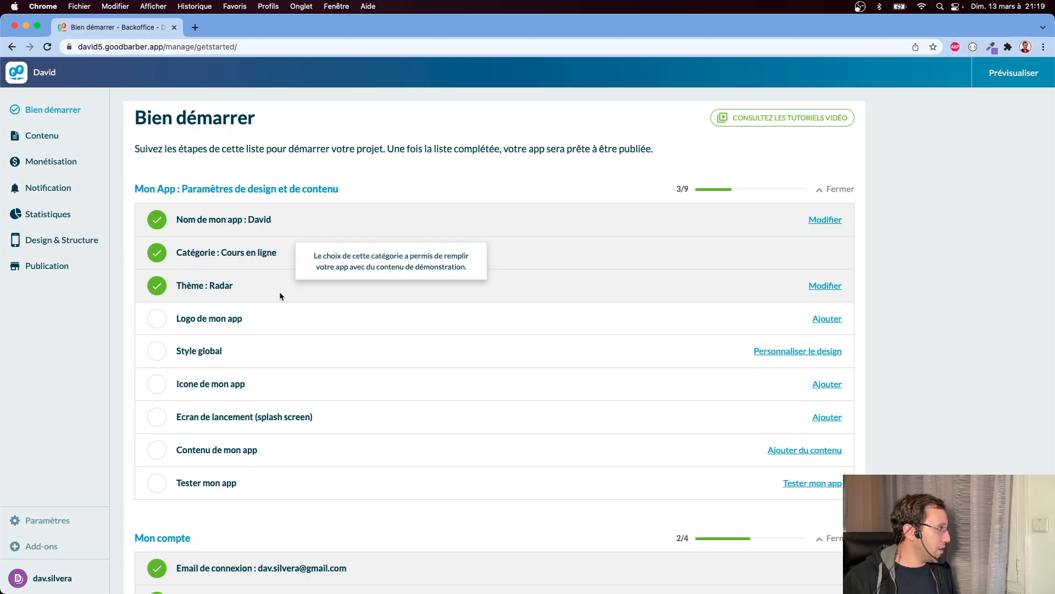
mouse_move(223, 284)
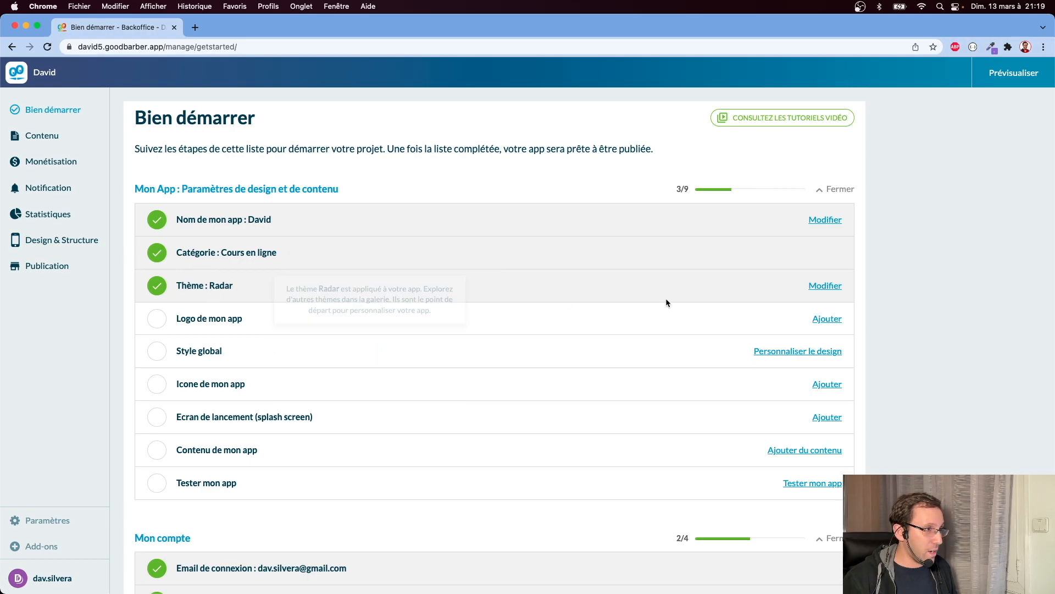
click(830, 287)
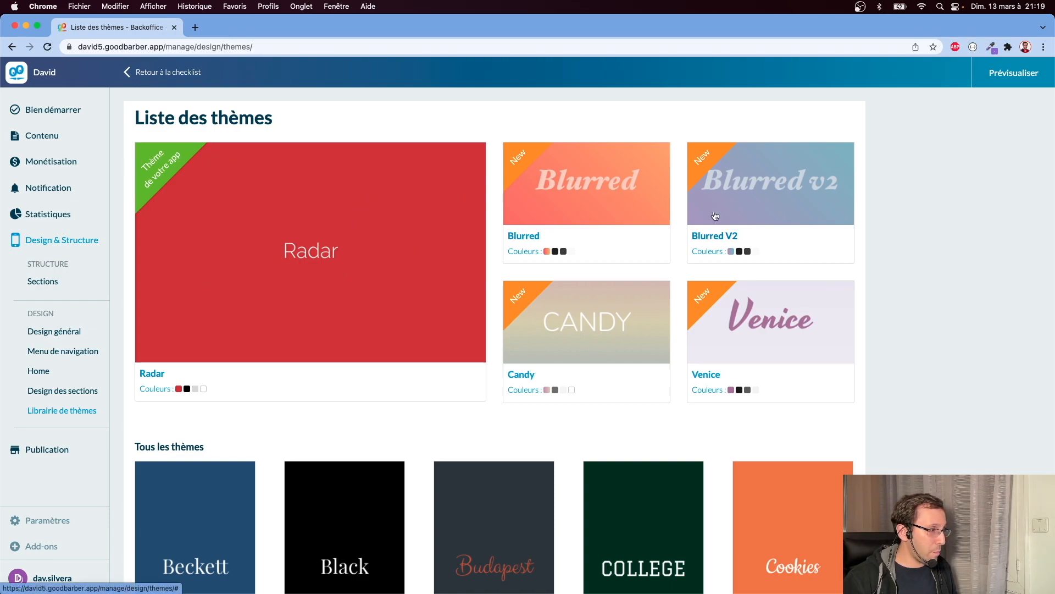
scroll(715, 215, down, 5)
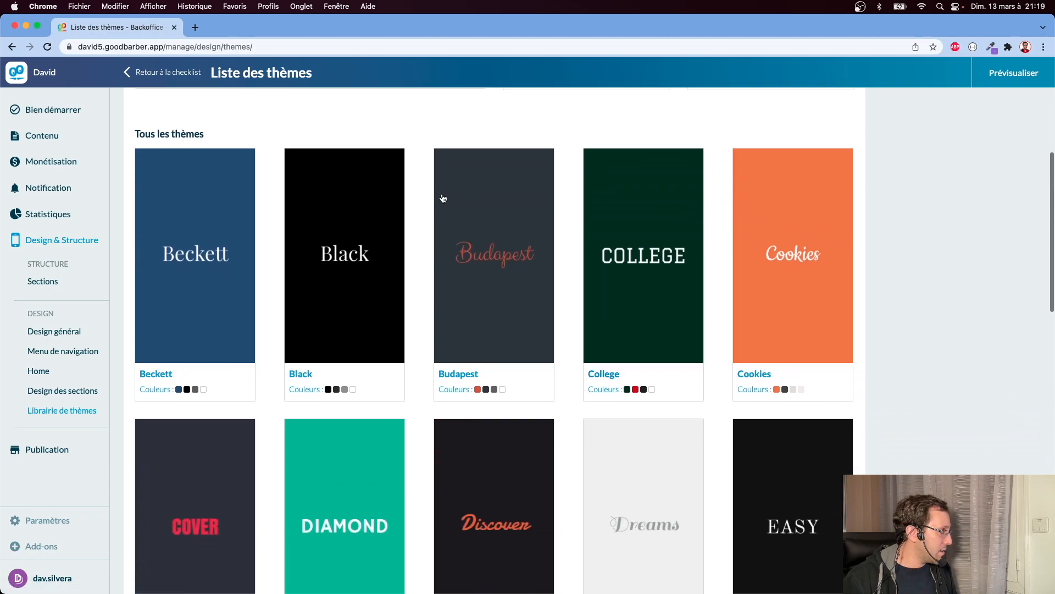
scroll(457, 299, down, 5)
scroll(486, 300, down, 8)
scroll(487, 301, down, 4)
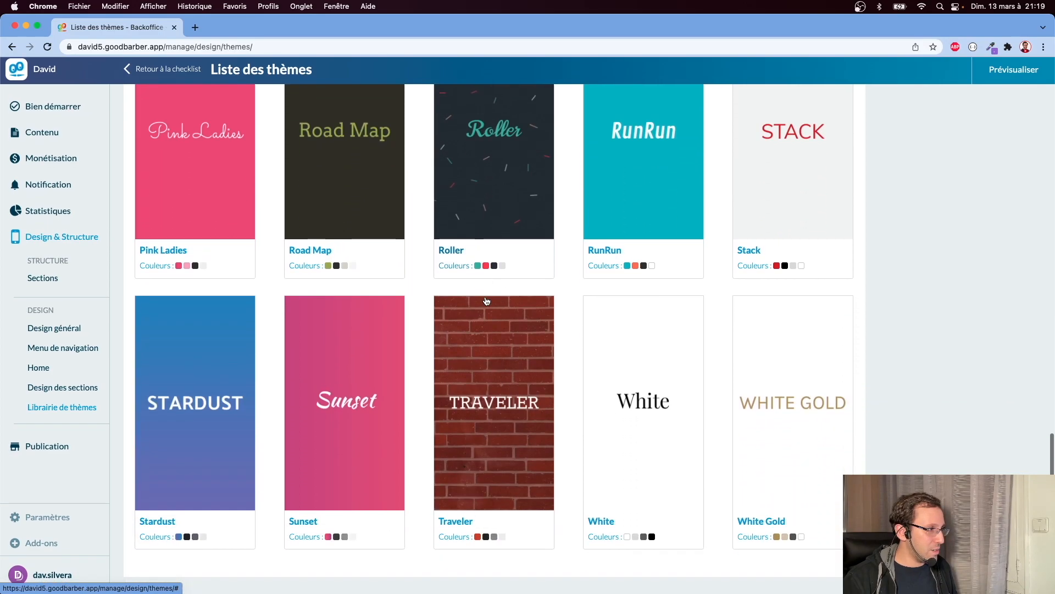
click(486, 301)
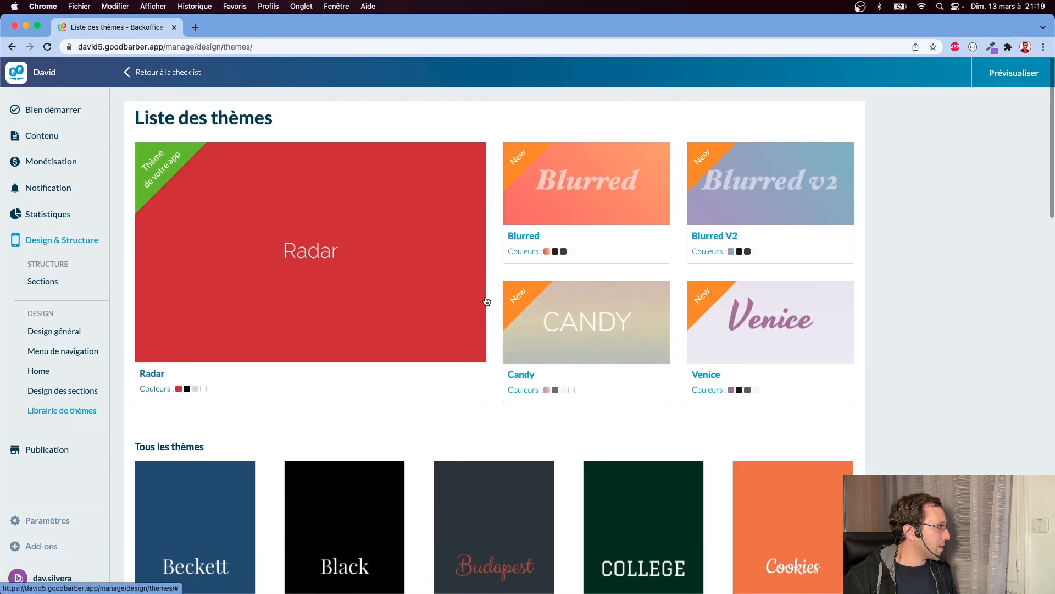
click(126, 74)
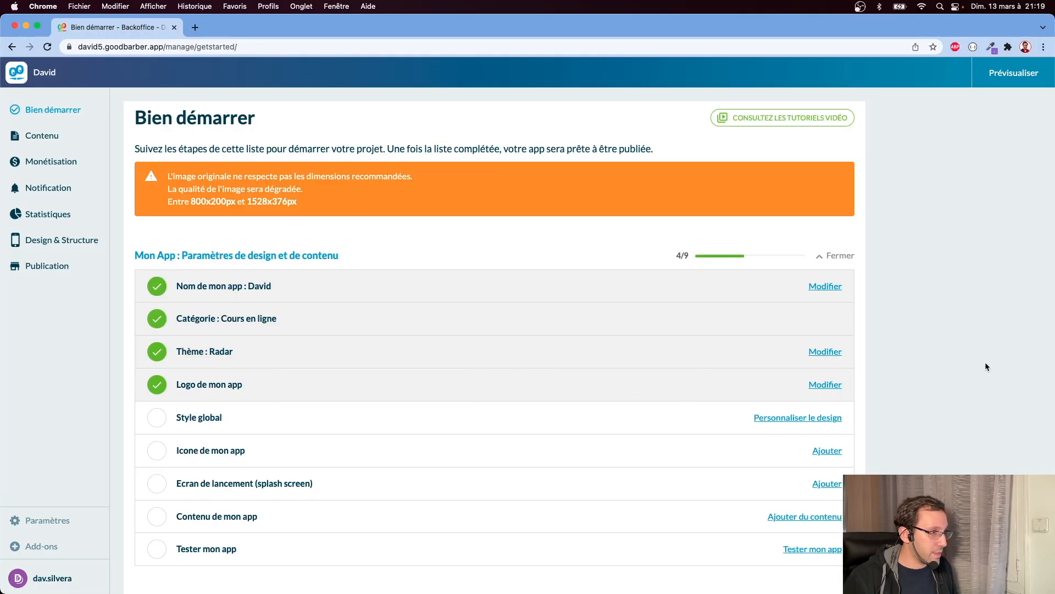
Open the design customization for Style global from the setup checklist.
scroll(517, 332, down, 2)
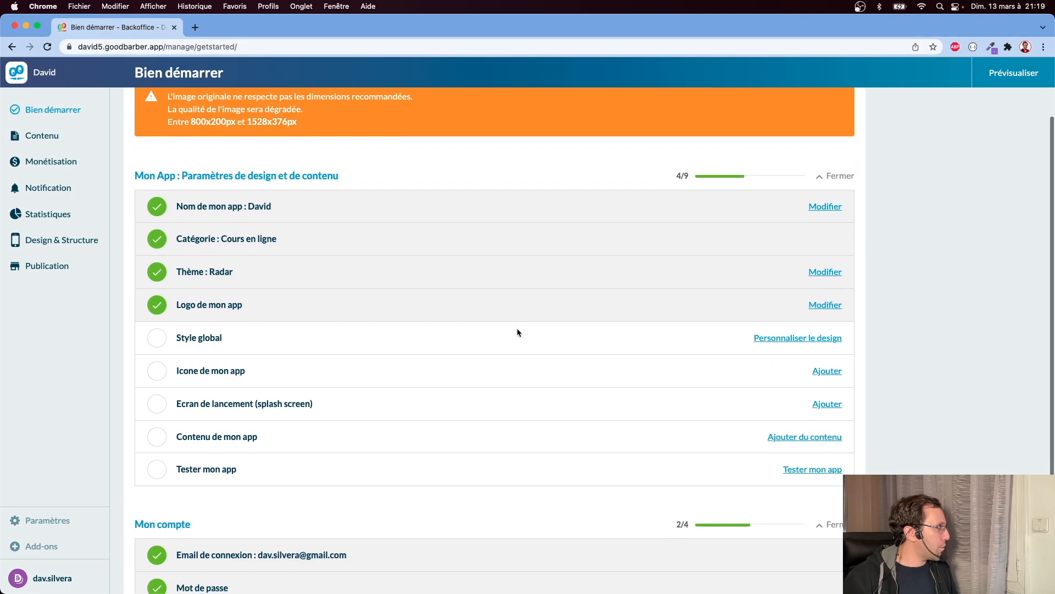
scroll(517, 332, down, 3)
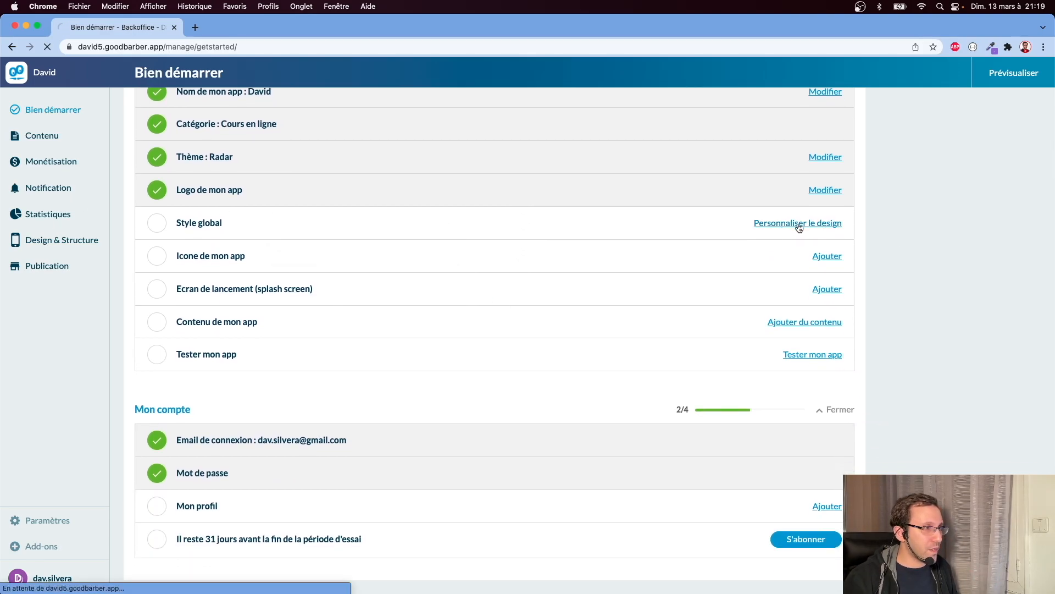
click(798, 223)
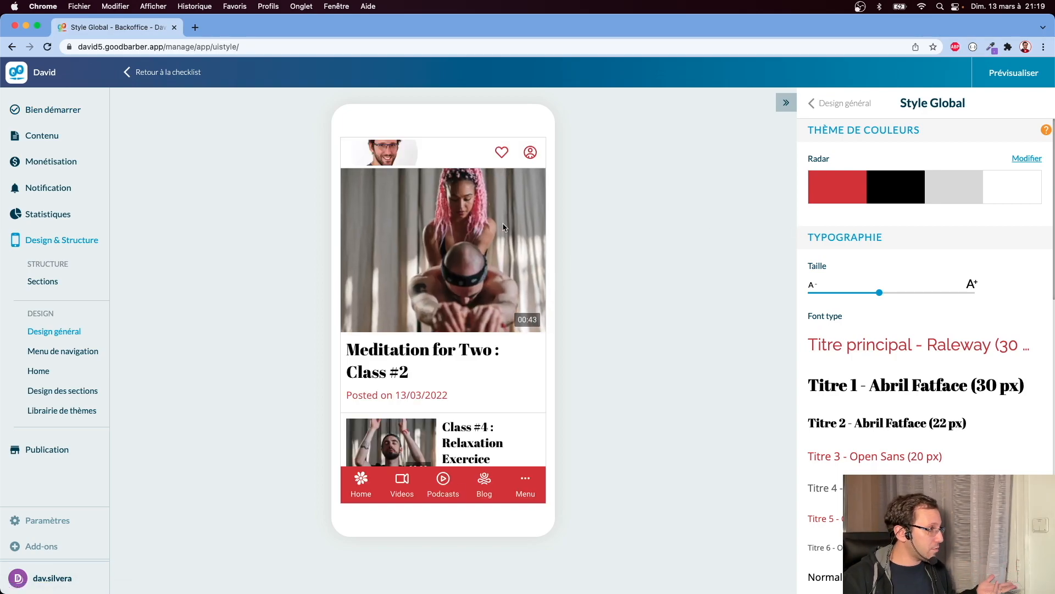
Explore the app preview's videos, podcasts, blog and menu sections, and view an item's detail page.
click(407, 482)
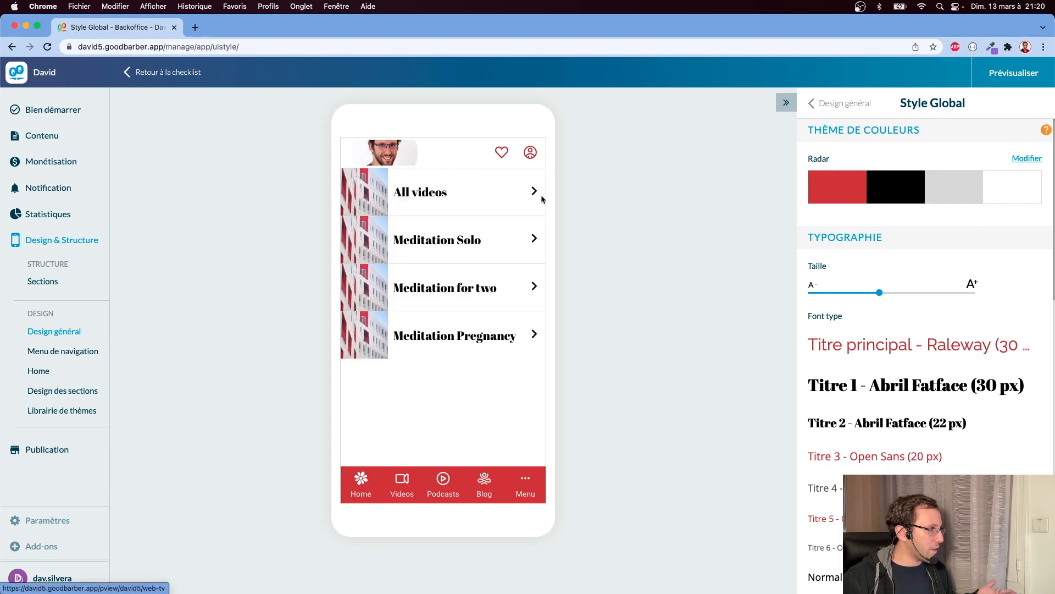
click(526, 197)
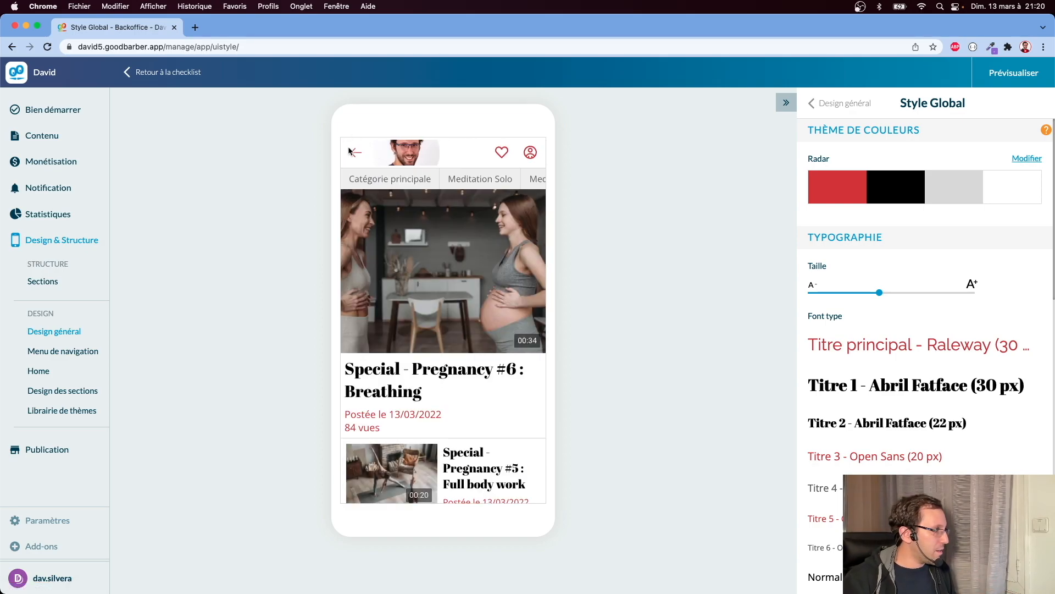
click(354, 155)
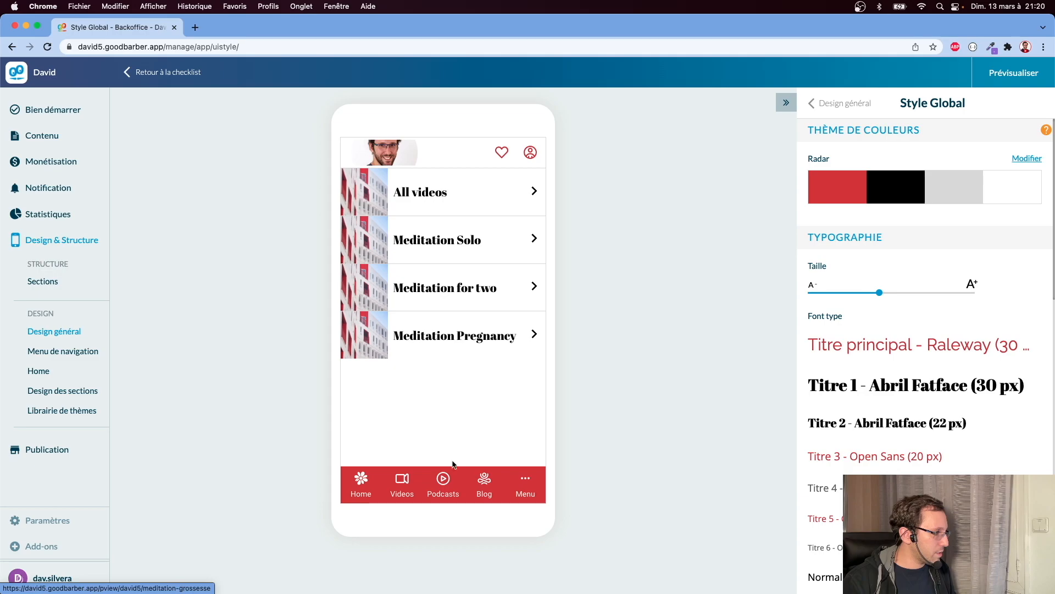
click(458, 489)
click(483, 488)
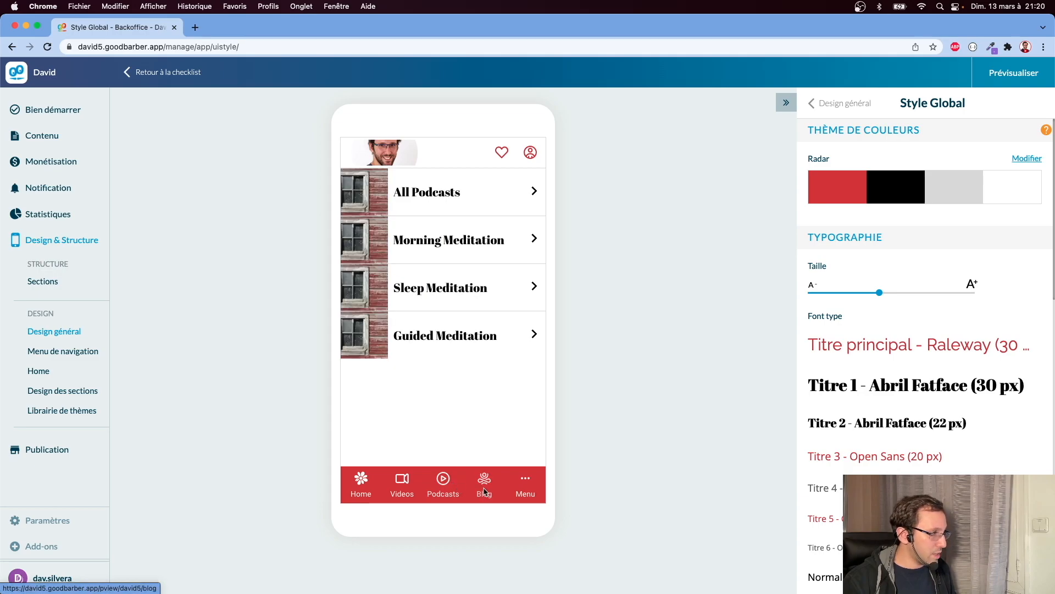
click(521, 491)
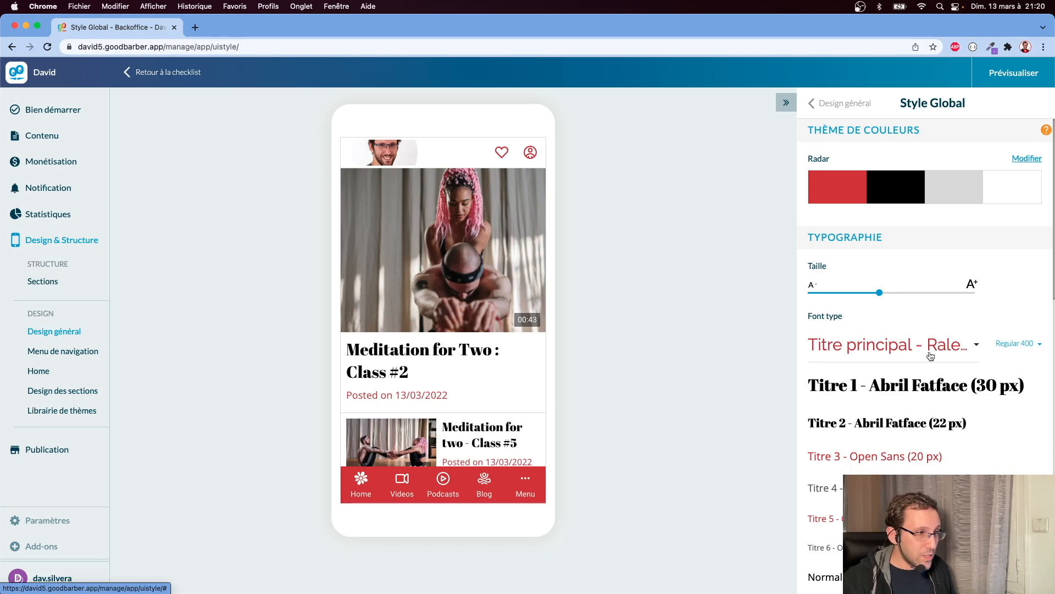
click(385, 352)
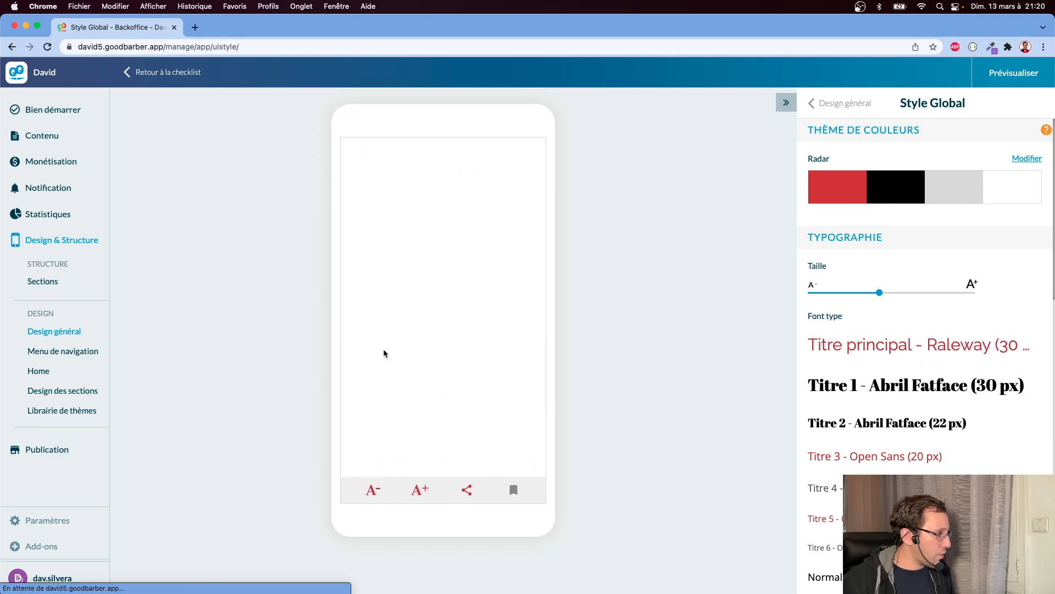
click(356, 152)
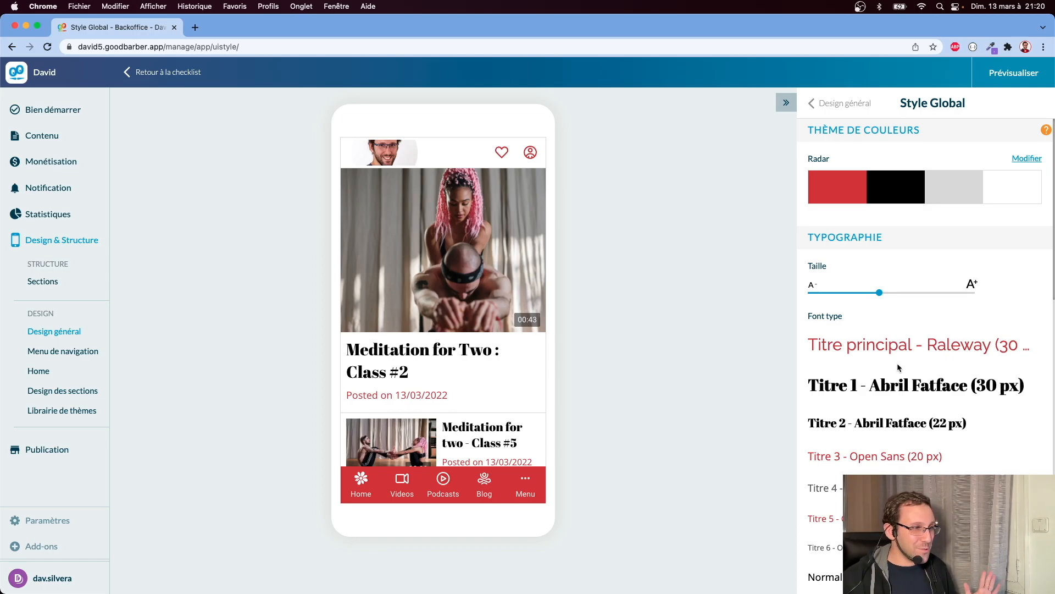
Try the Blurred V2 colour theme, apply Beckett instead, and return to the Style Global settings.
click(846, 196)
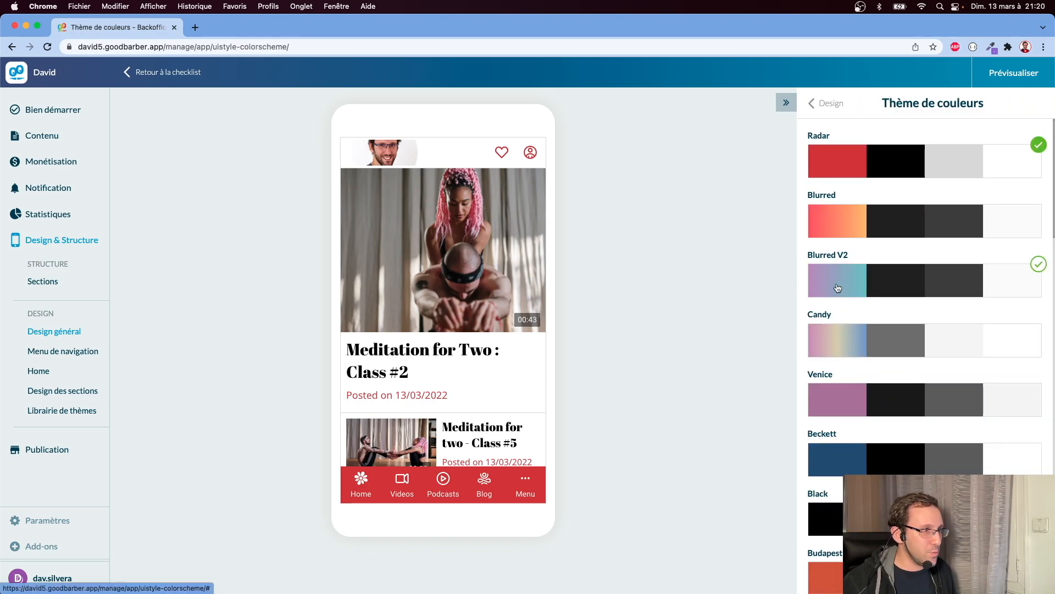
click(832, 291)
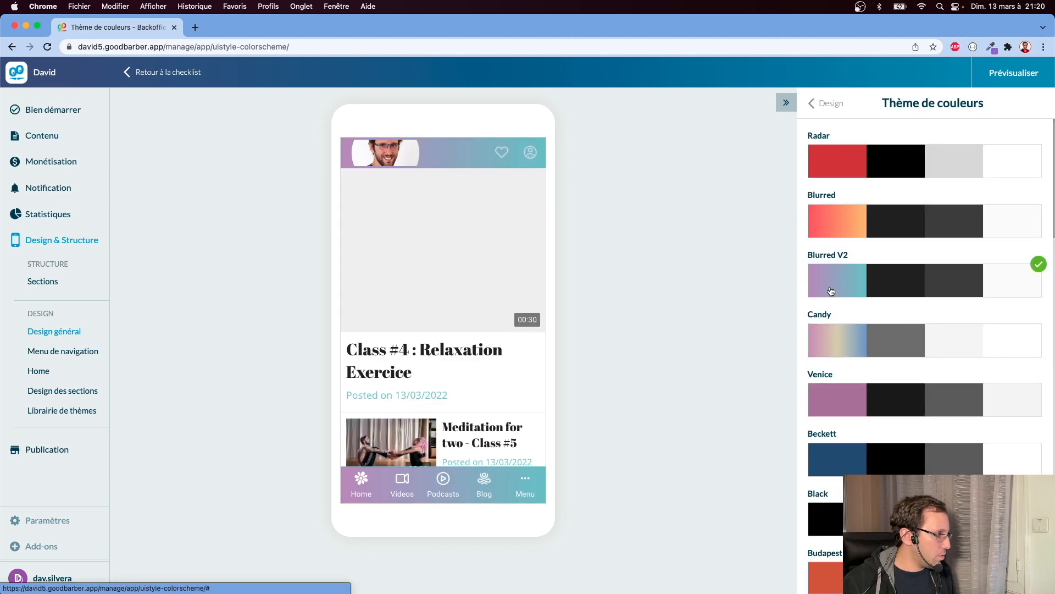
scroll(891, 330, down, 3)
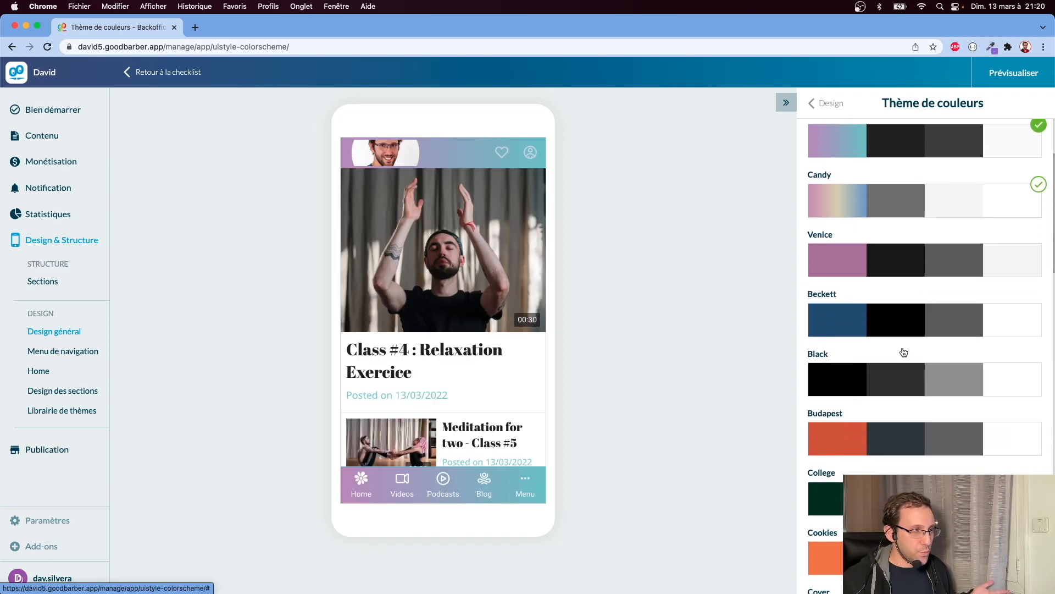
click(858, 312)
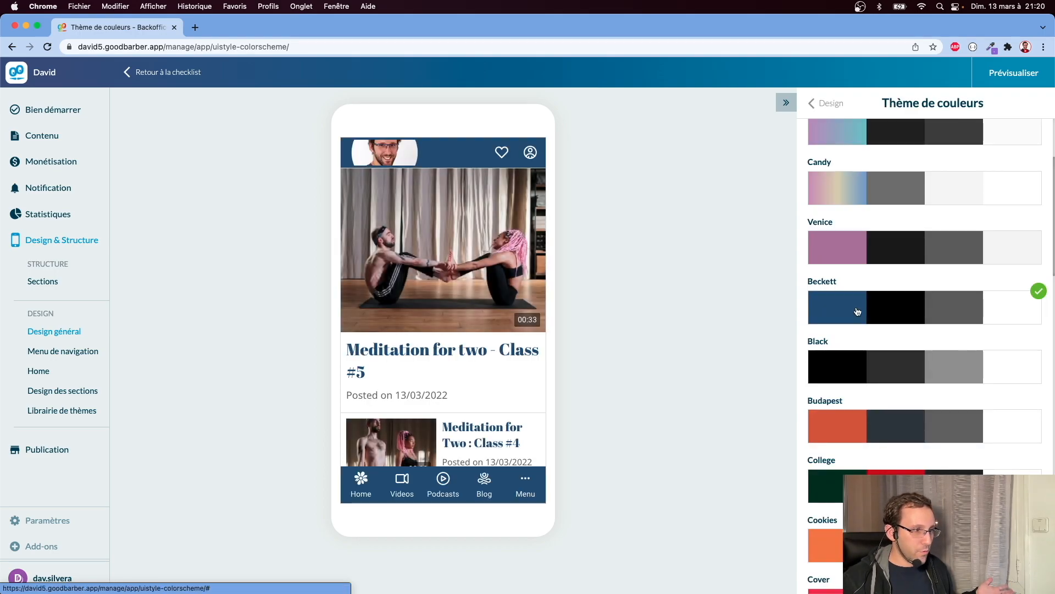
scroll(860, 309, down, 2)
scroll(859, 306, down, 15)
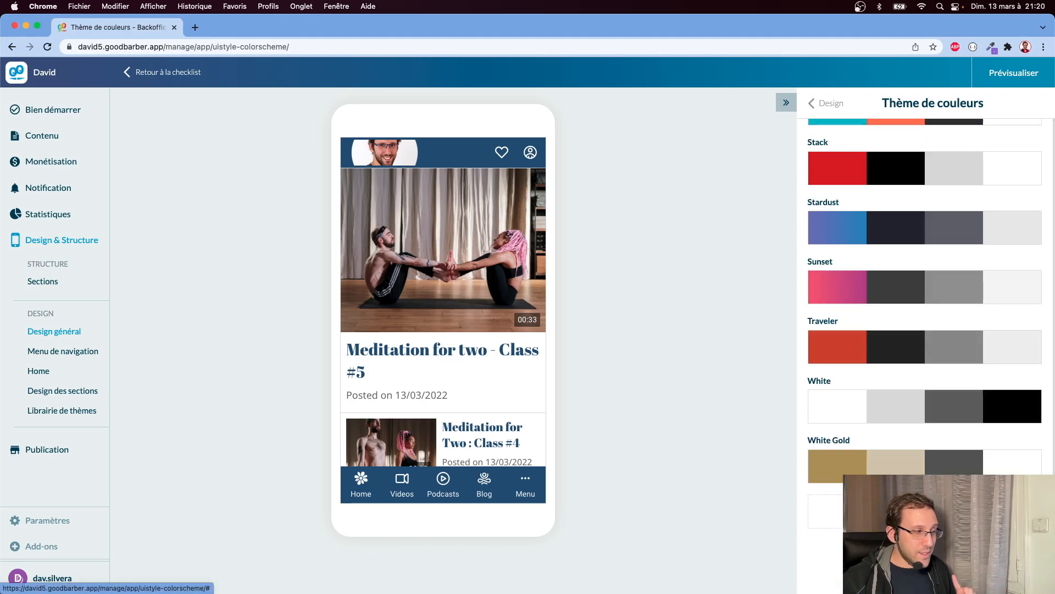
click(824, 103)
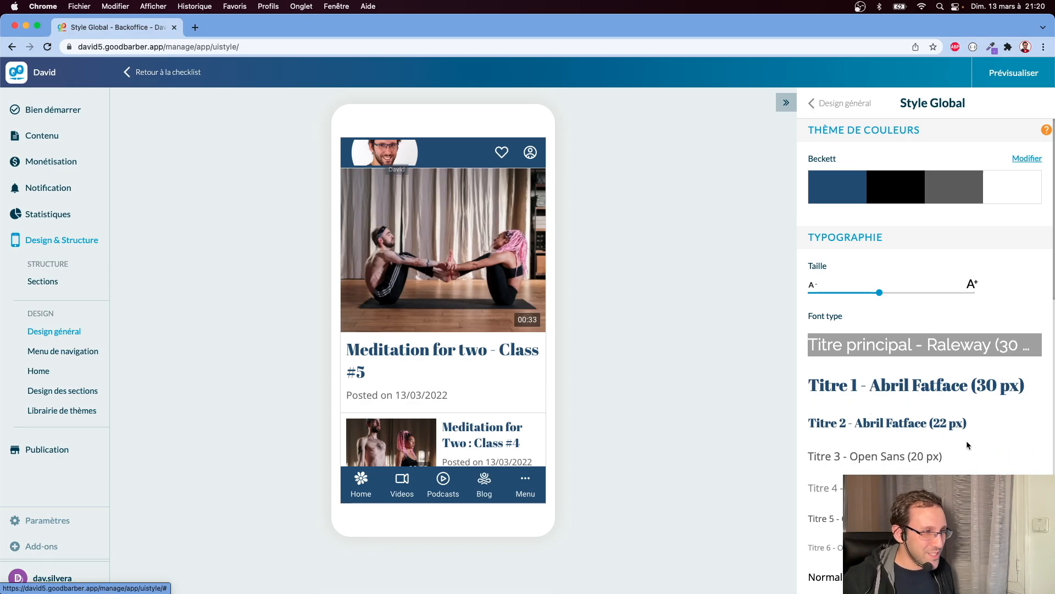
Set the font of the Titre 1 style to Amarante in the global typography.
click(916, 391)
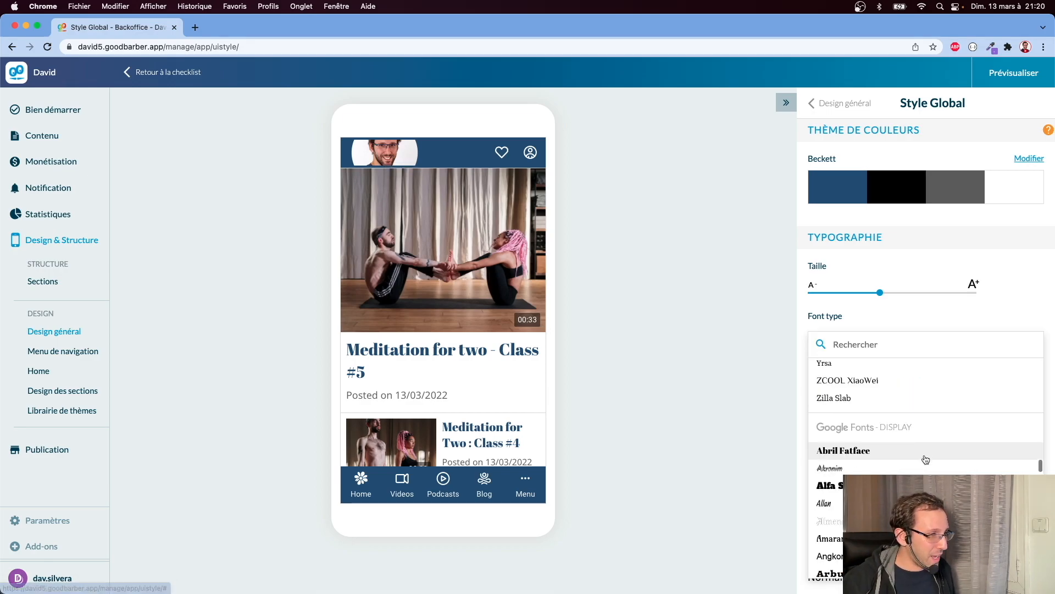
scroll(933, 452, down, 1)
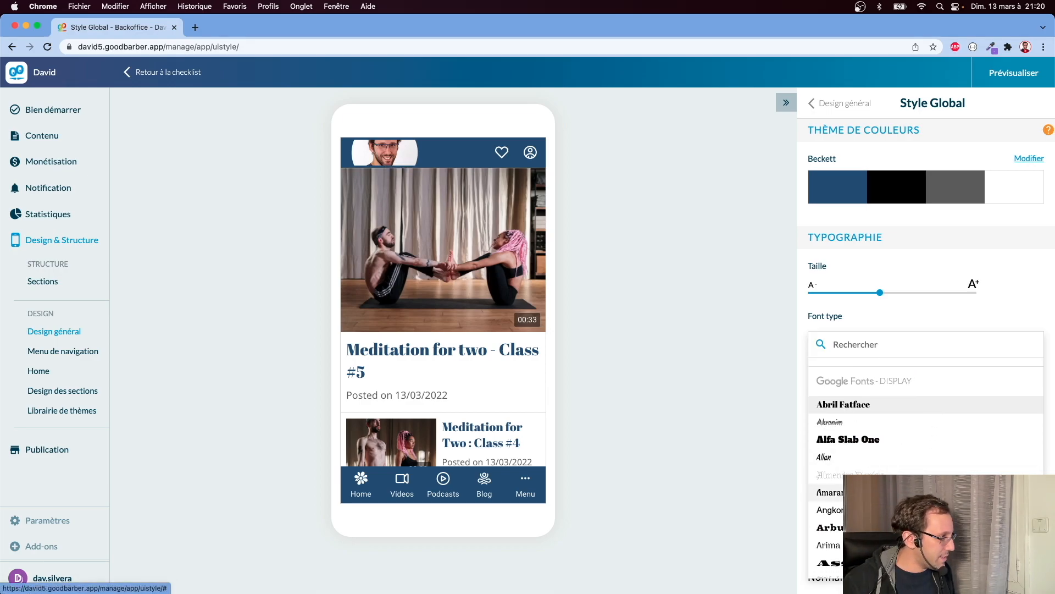
click(931, 492)
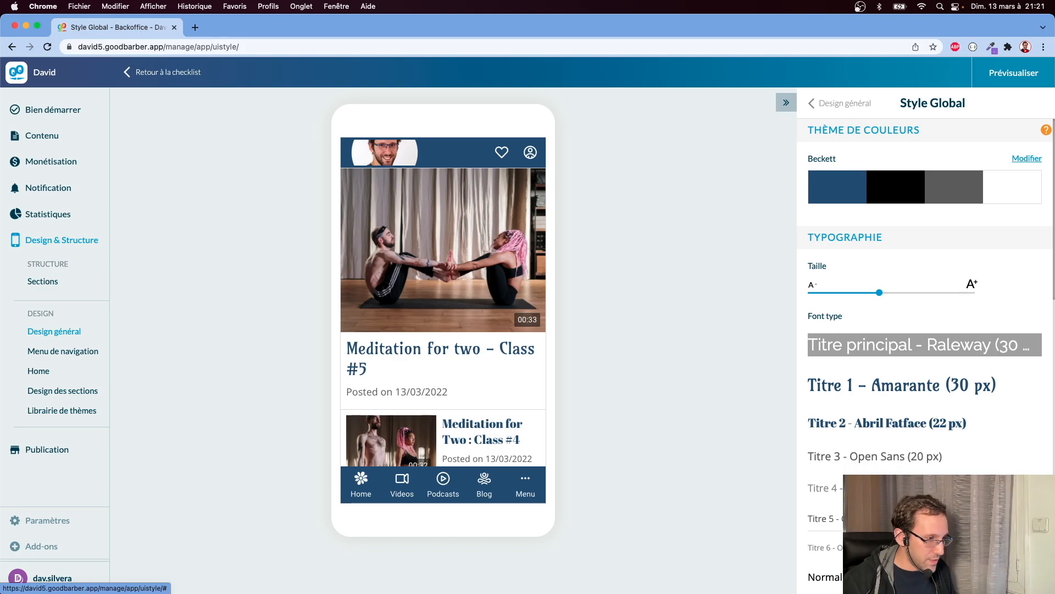
click(923, 345)
click(880, 503)
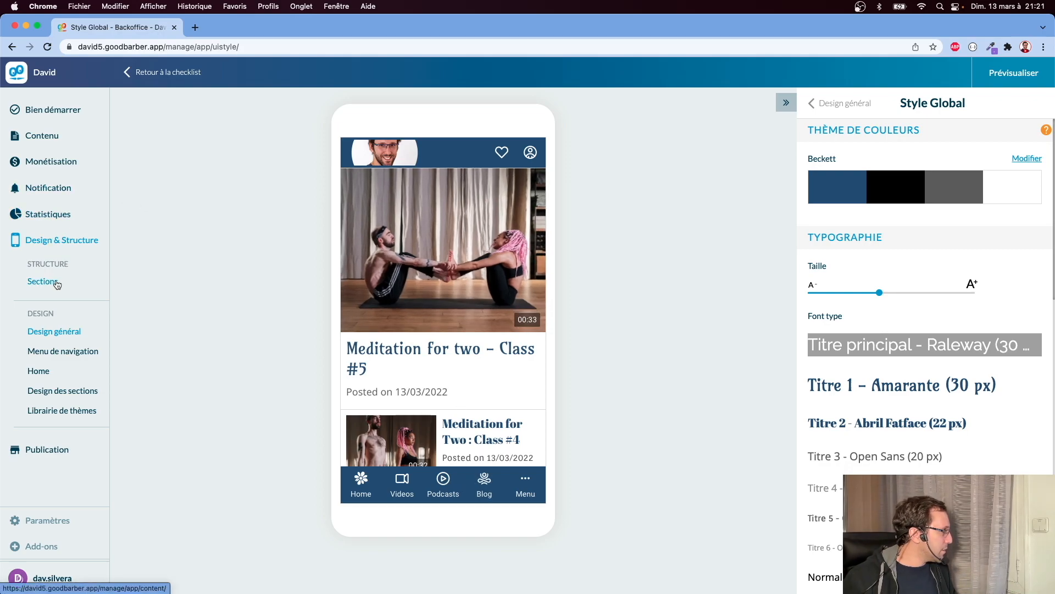
Create a new Blog article titled "Test" with the body text "test".
click(42, 141)
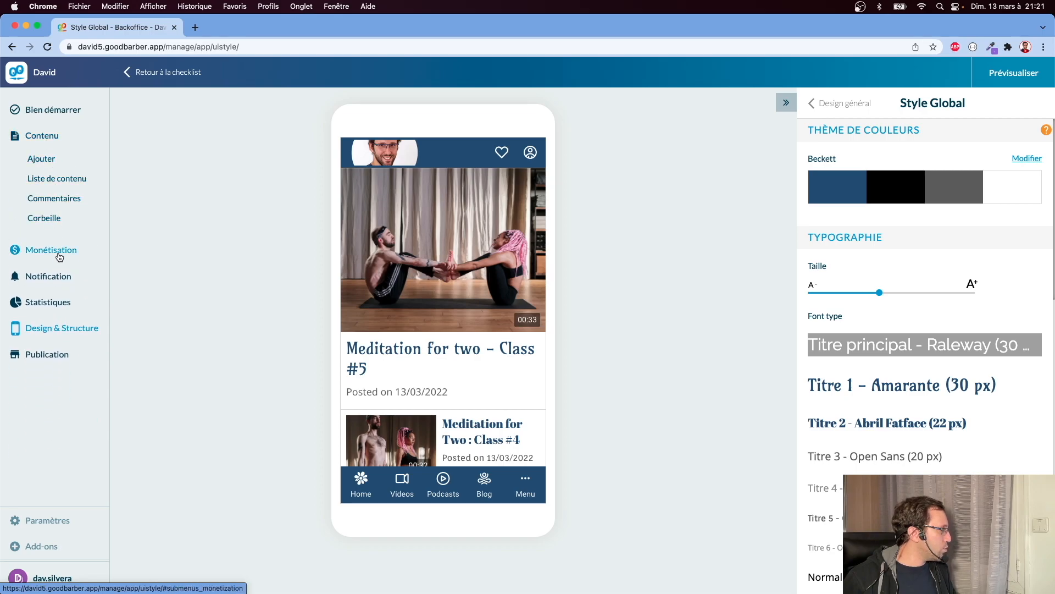
click(47, 161)
click(109, 169)
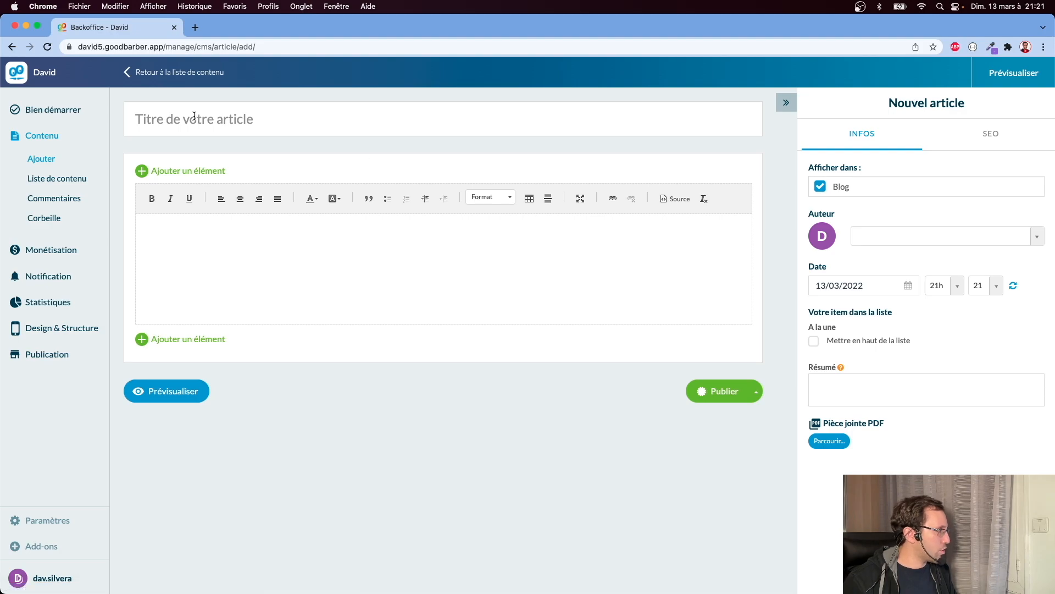
click(194, 117)
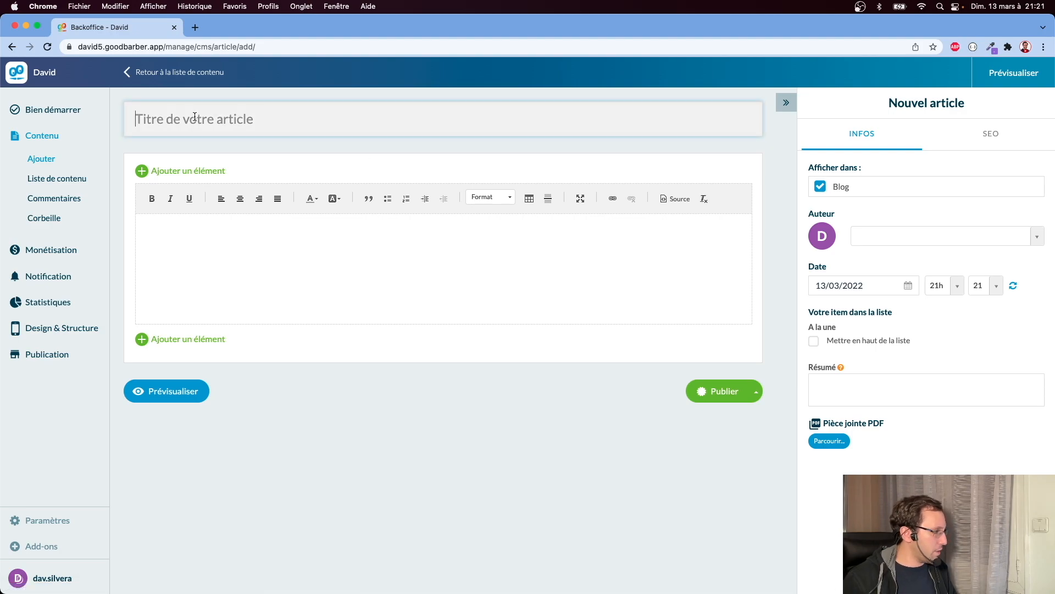
text(Test)
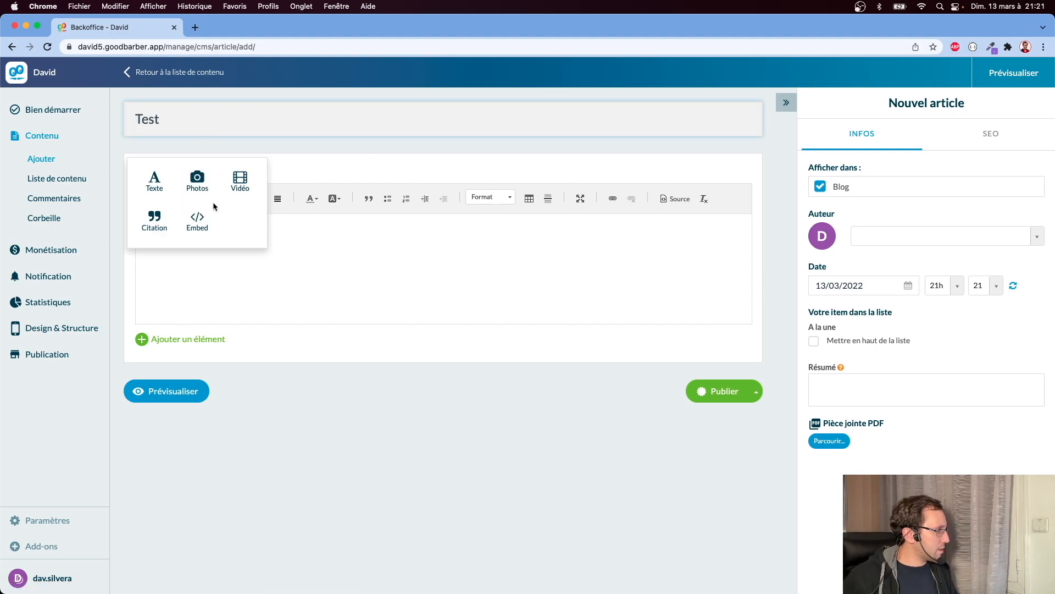
click(408, 267)
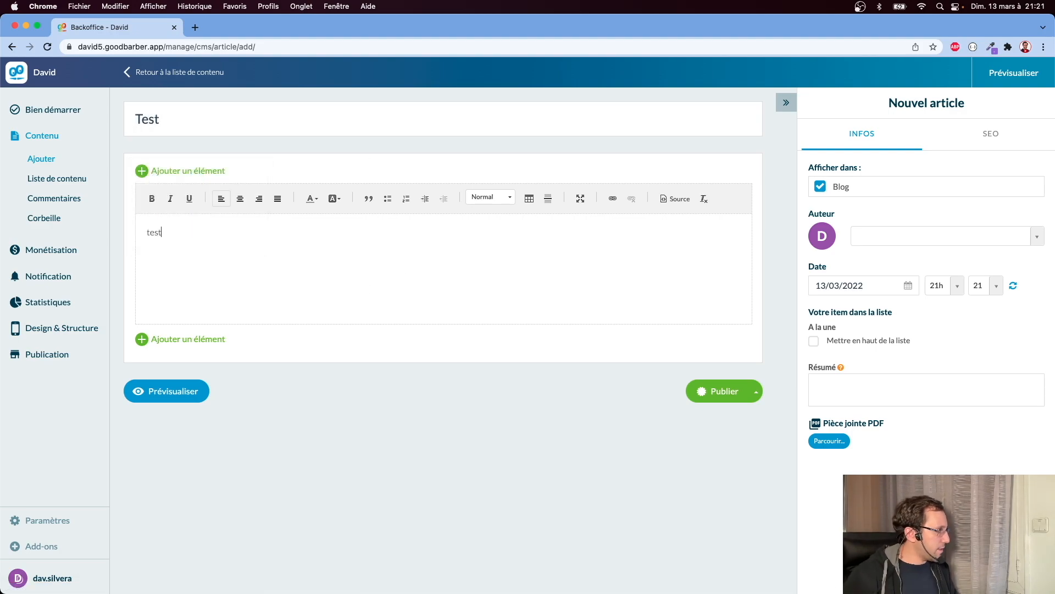
Insert an Embed element above the article's text and publish the article.
mouse_move(195, 172)
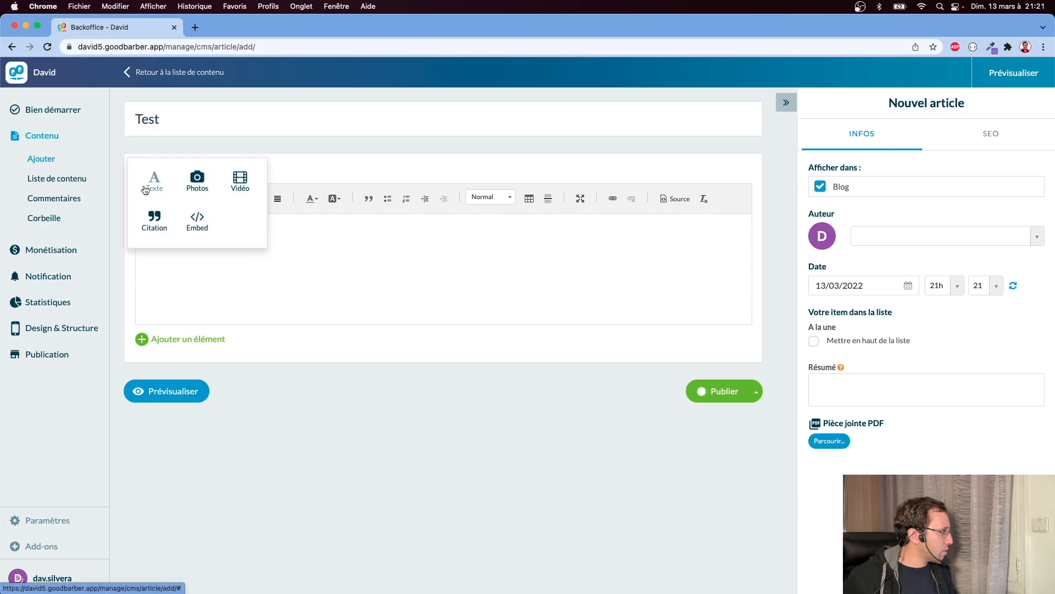
click(201, 226)
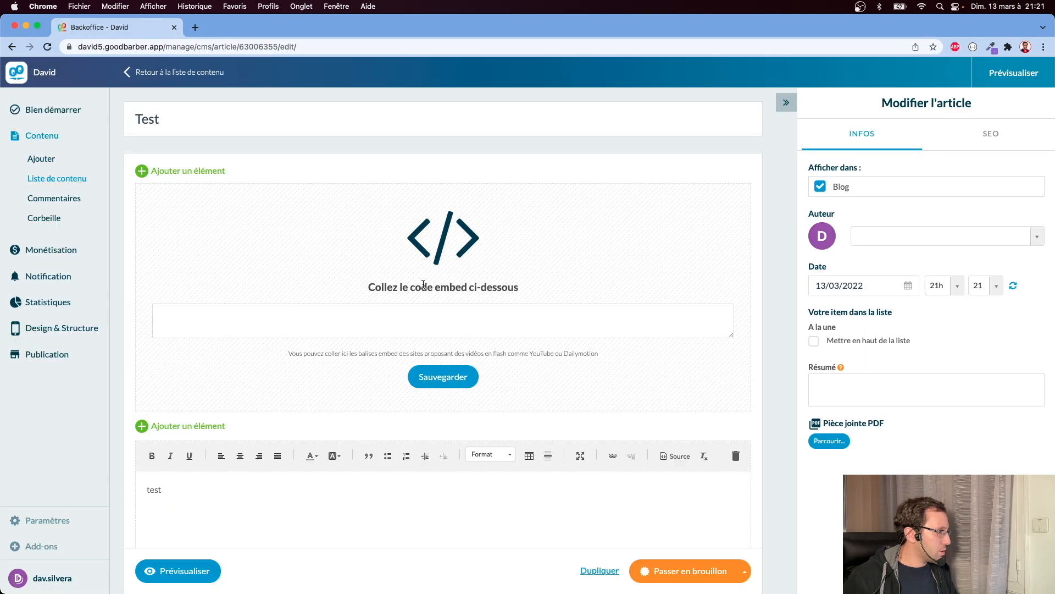
scroll(577, 289, down, 2)
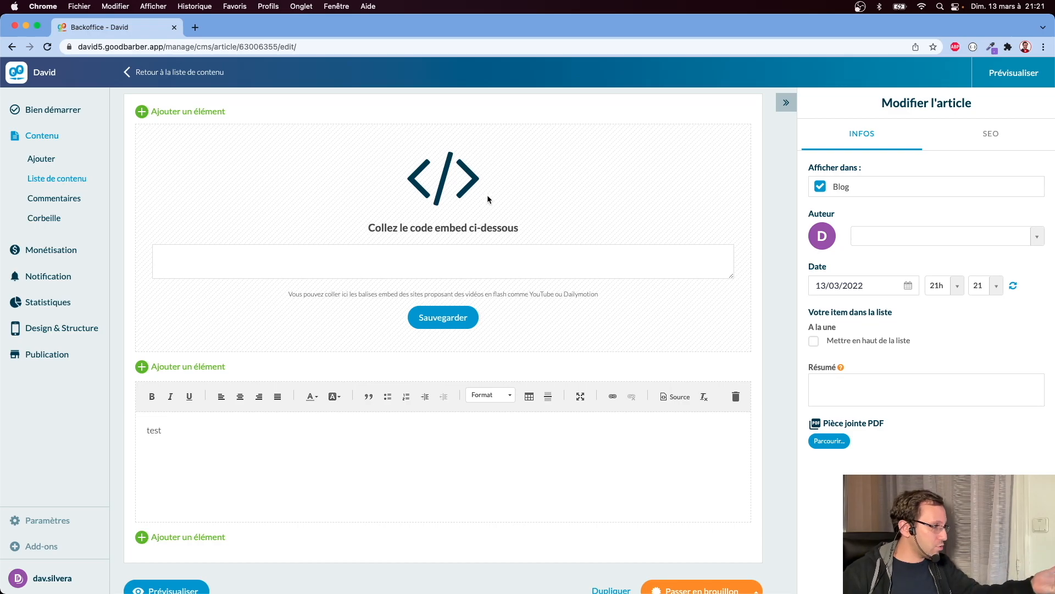
scroll(597, 298, down, 3)
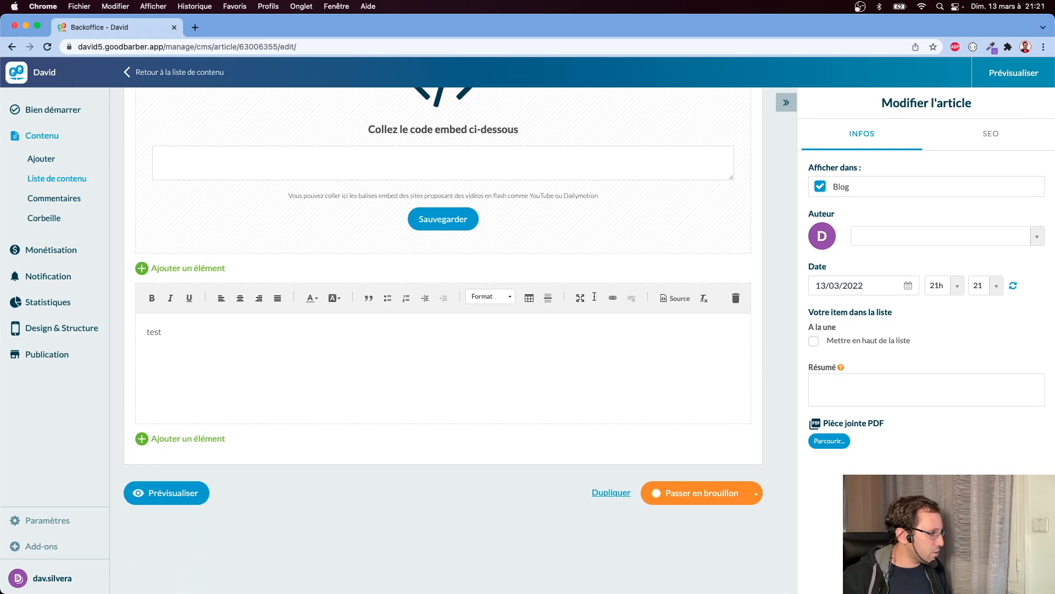
Switch the "Test" article from published to draft.
click(683, 501)
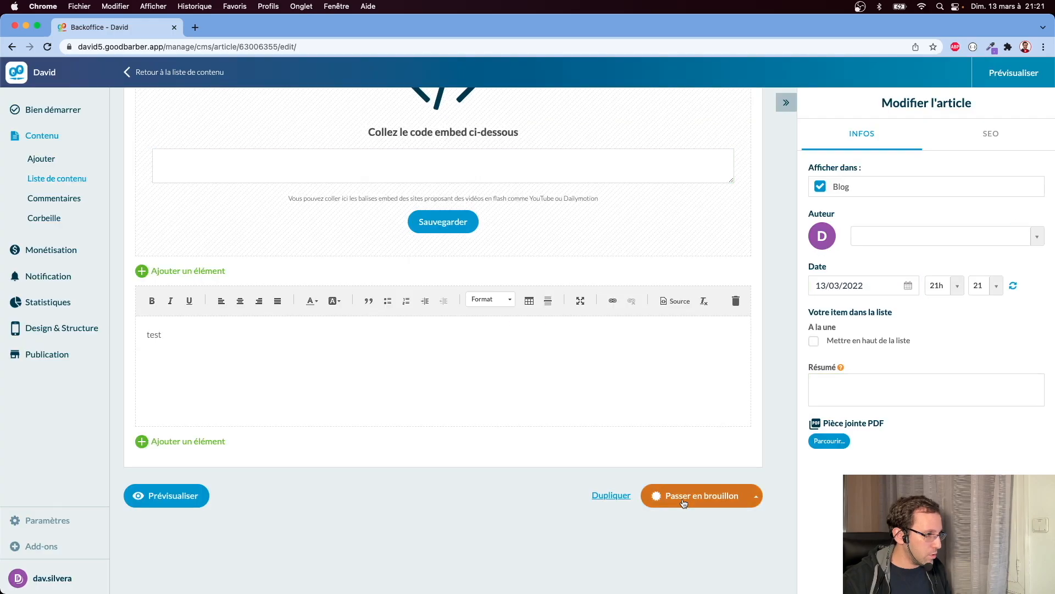
scroll(639, 291, up, 4)
scroll(639, 289, down, 4)
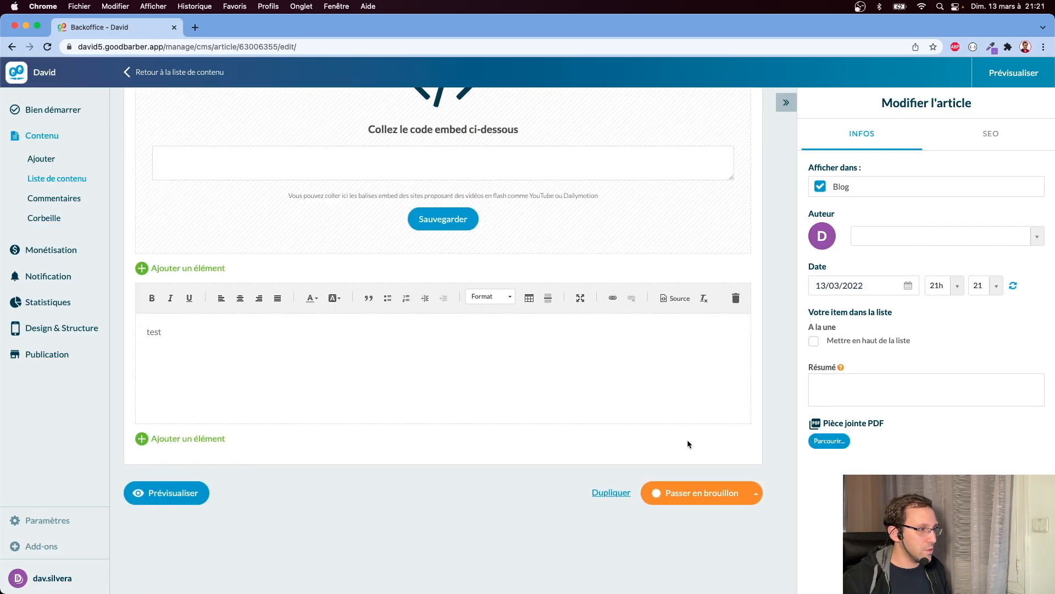
click(756, 493)
click(732, 406)
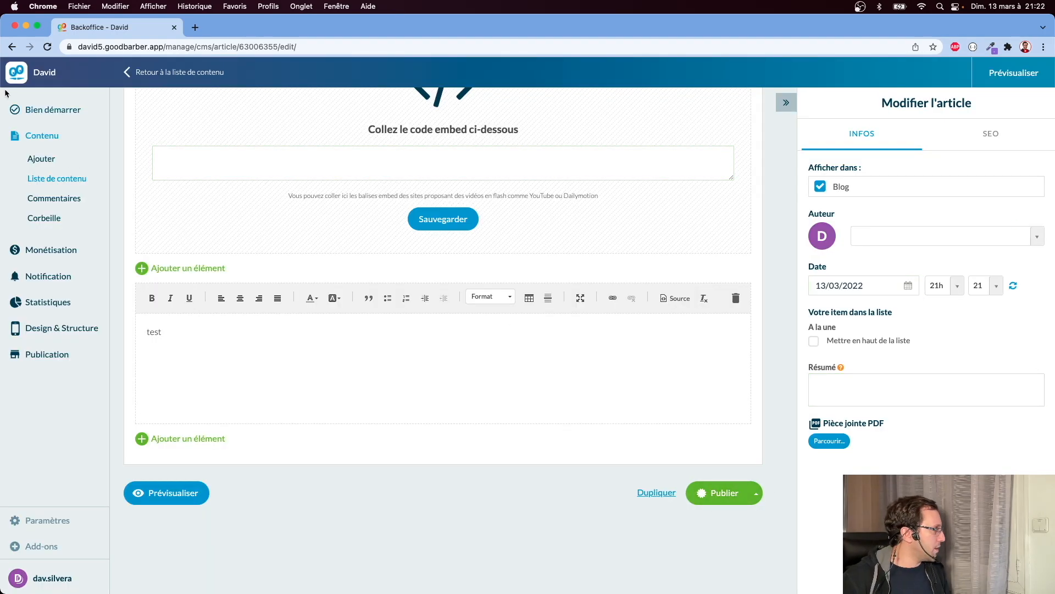
Add an app icon with the text "Dav" from the setup checklist, save it, and return to the checklist.
click(59, 110)
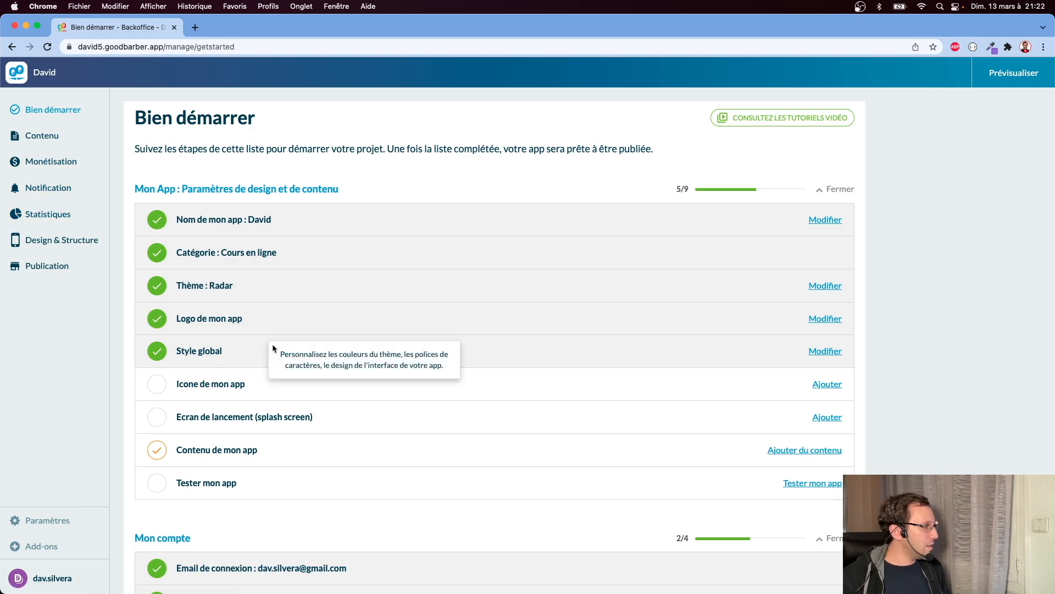
mouse_move(184, 388)
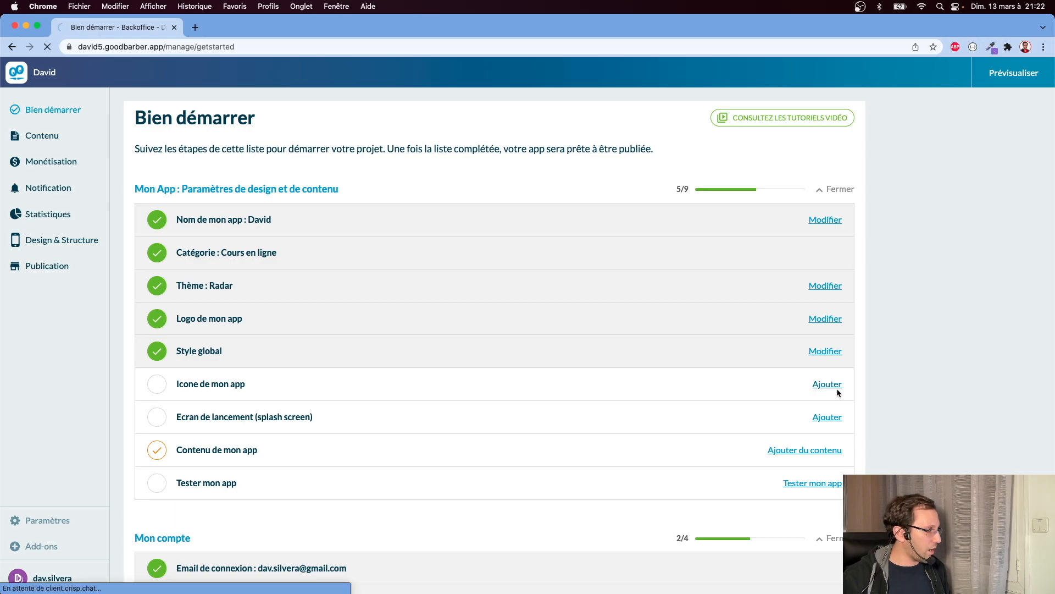
click(828, 384)
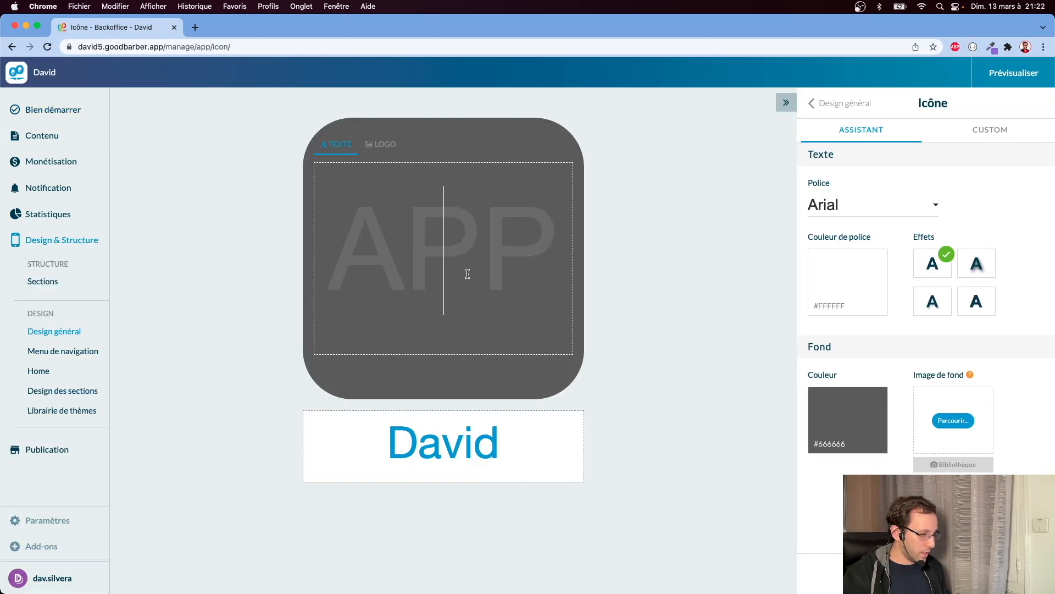
text(Dav)
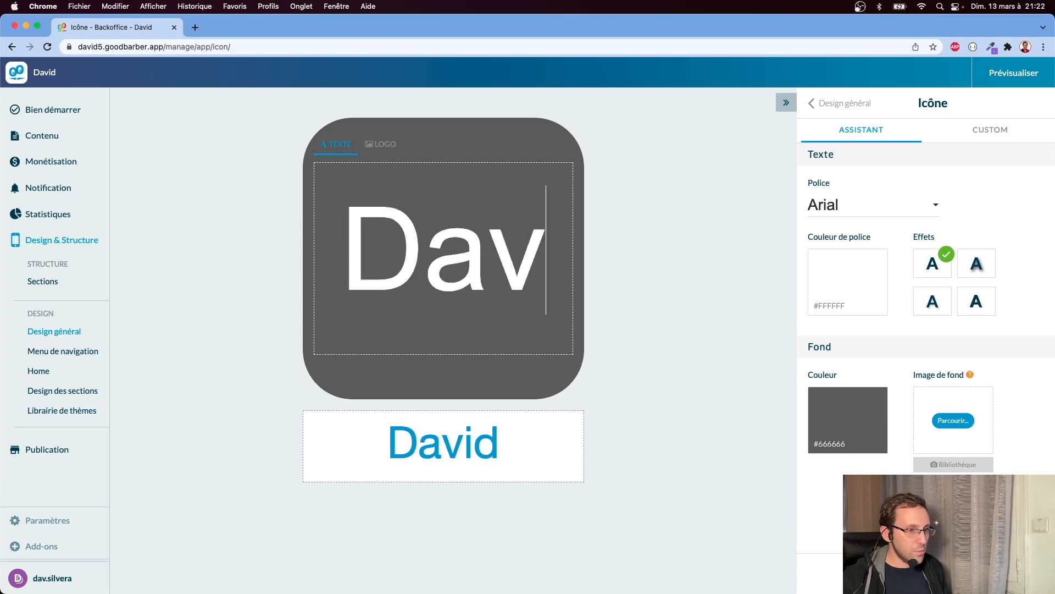
click(533, 433)
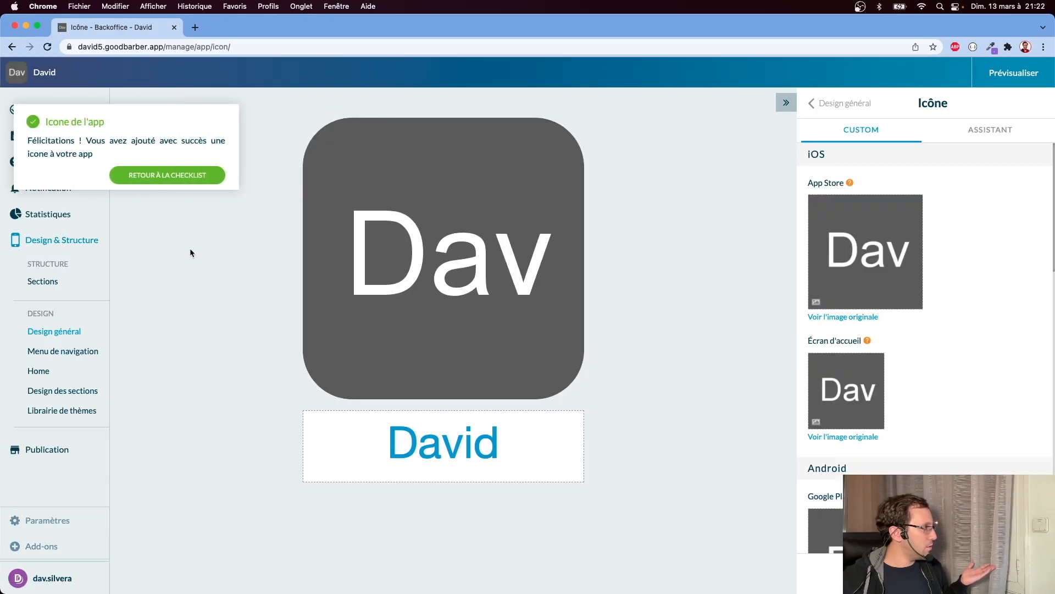
click(160, 175)
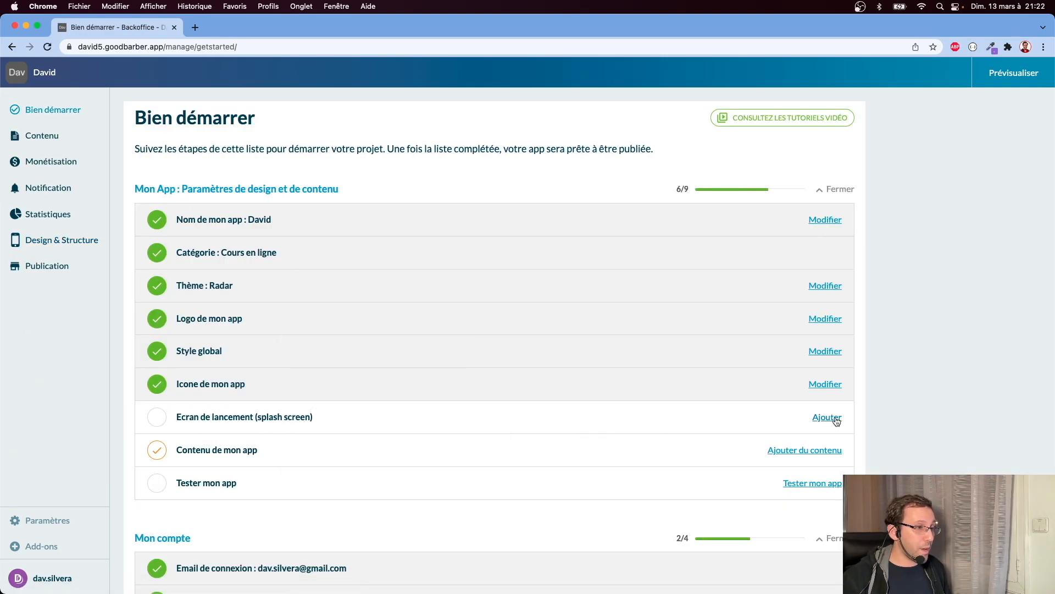
Add a splash screen with the baseline text "Test" from the checklist, save it, and return to the checklist.
click(806, 416)
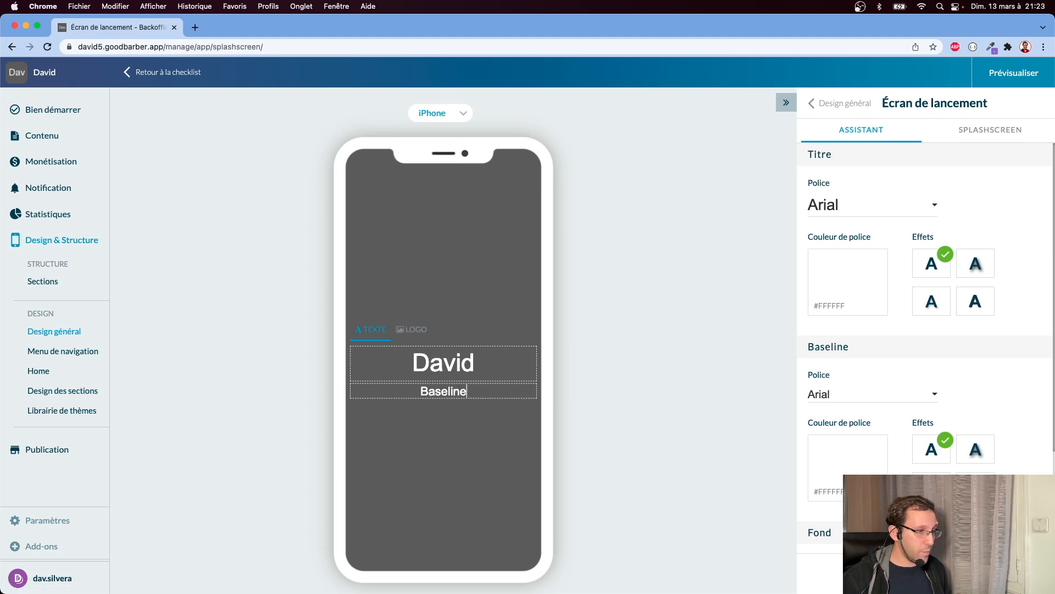
double_click(437, 391)
text(Test)
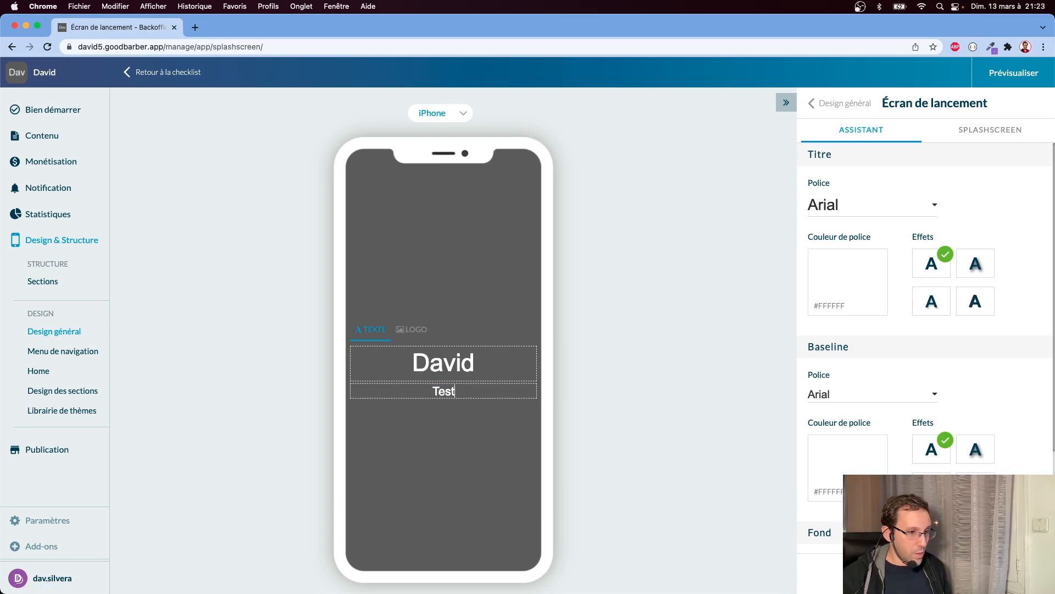
click(927, 573)
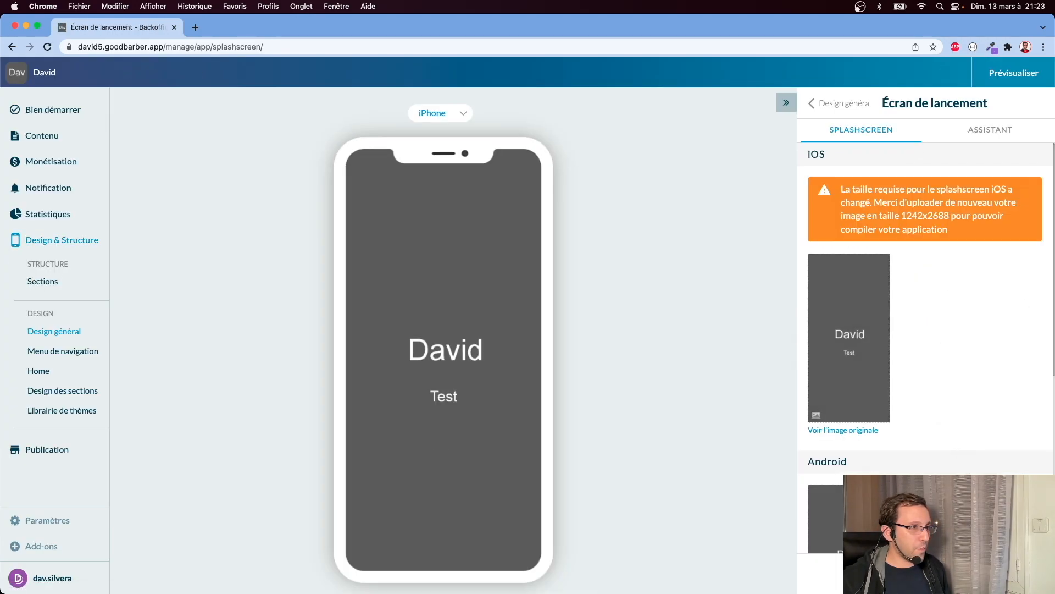
mouse_move(850, 328)
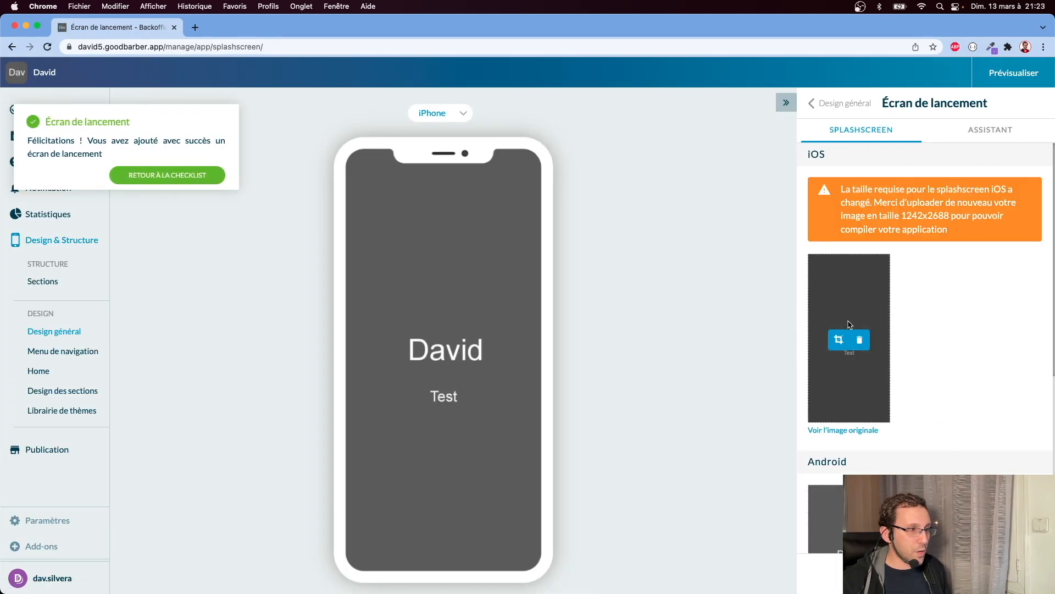
click(208, 175)
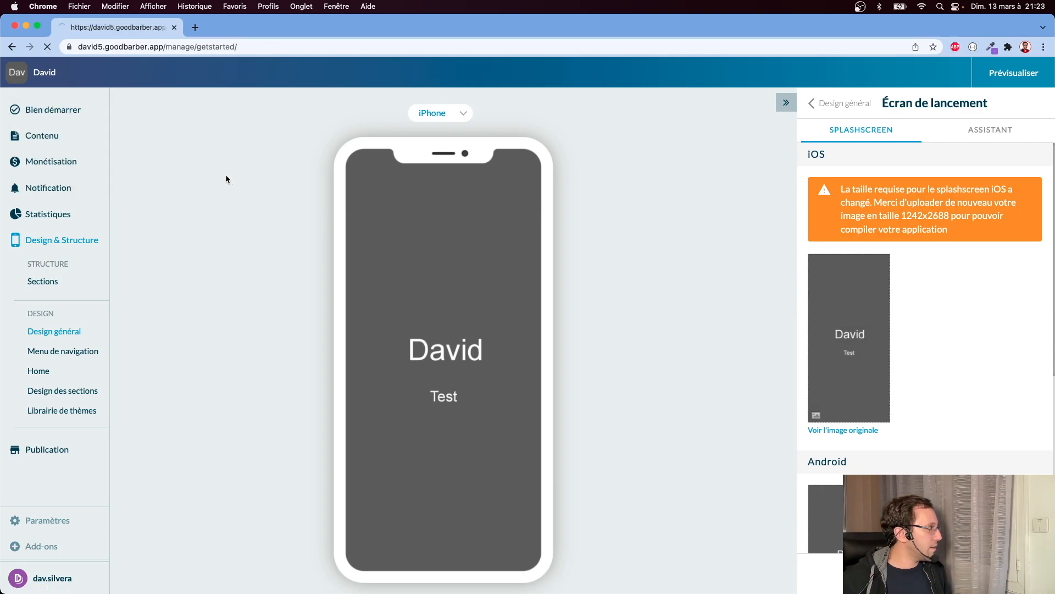
Open the app content item from the checklist and look through the section types that can be added.
scroll(365, 440, down, 2)
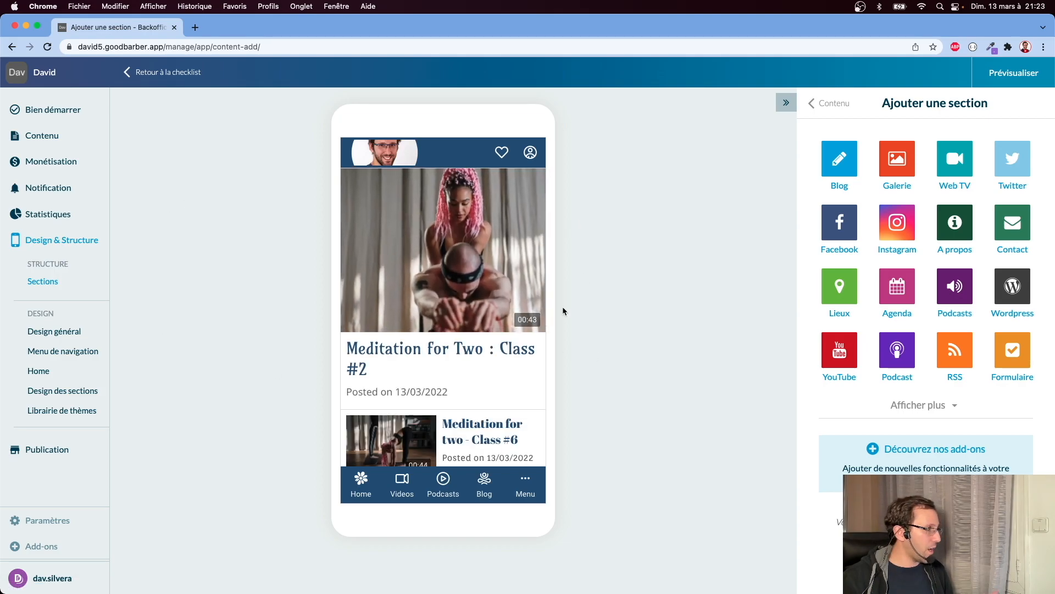
scroll(430, 322, down, 15)
scroll(432, 323, up, 15)
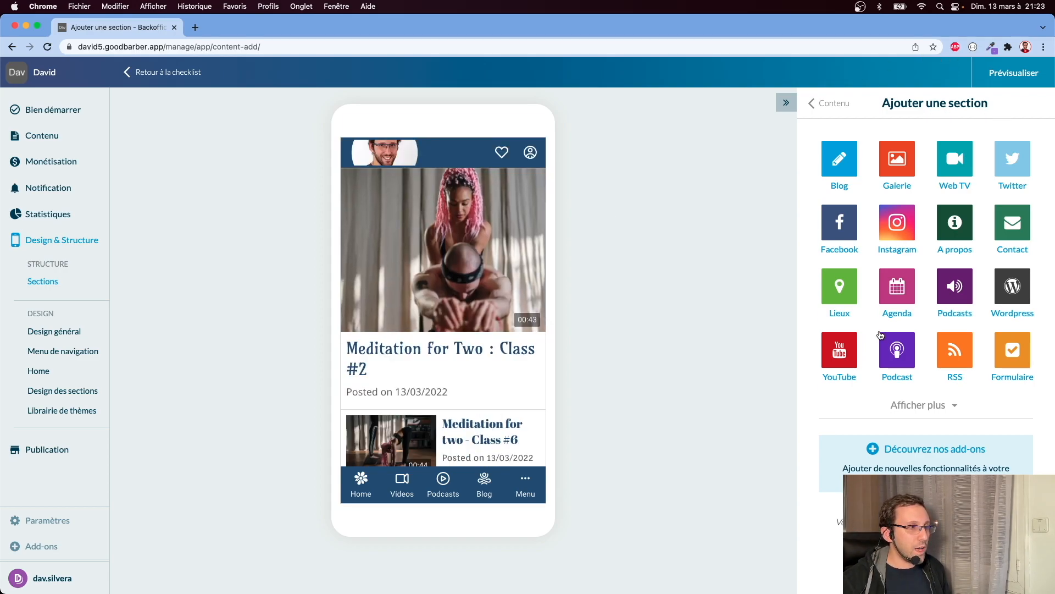
Check the settings required for a new YouTube section, return without adding it, and show the full list of section types.
click(839, 362)
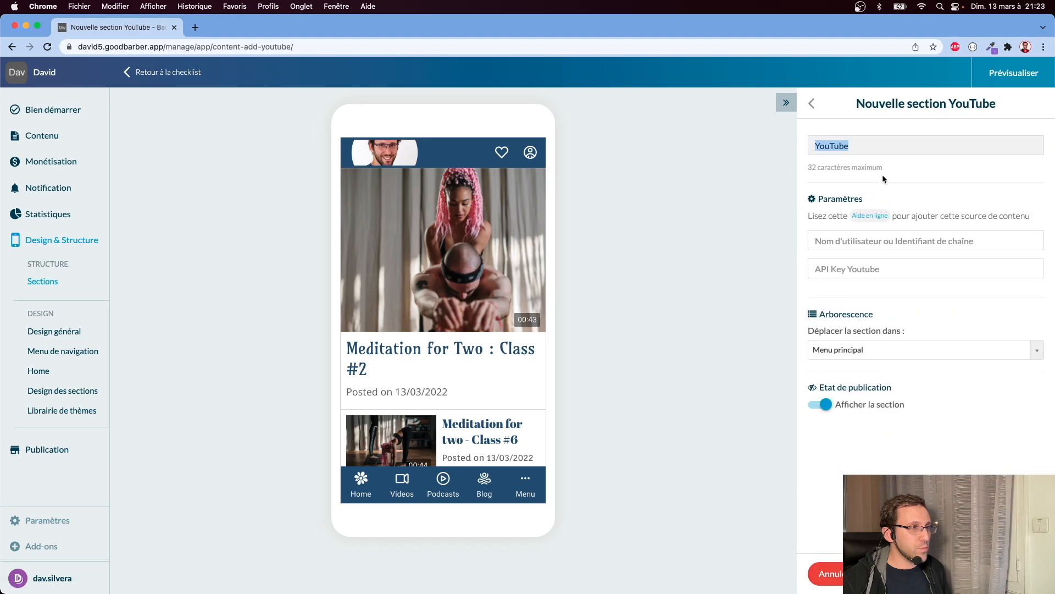
click(1003, 244)
click(868, 272)
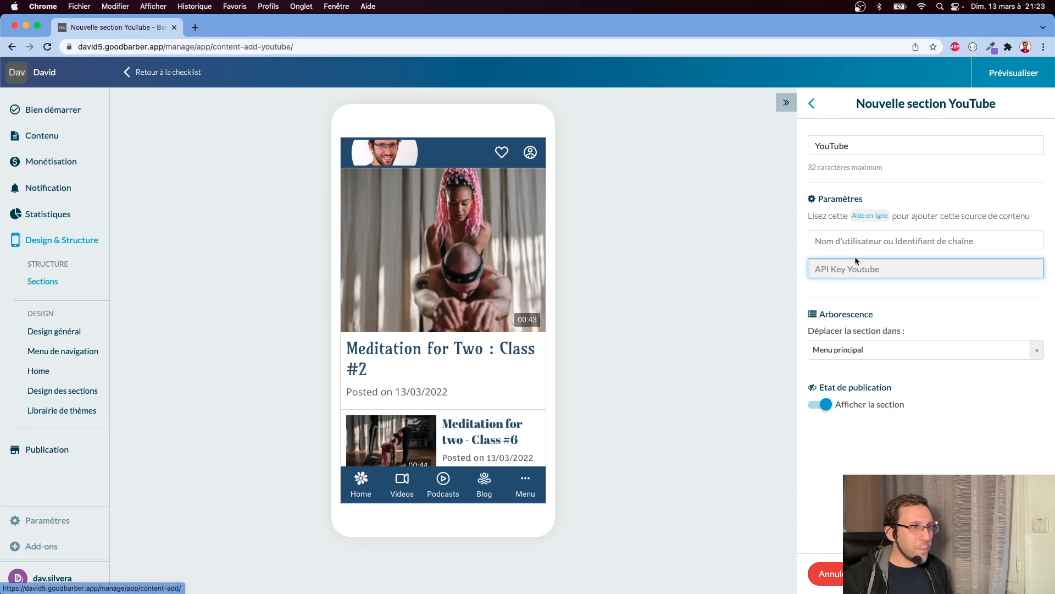
click(811, 104)
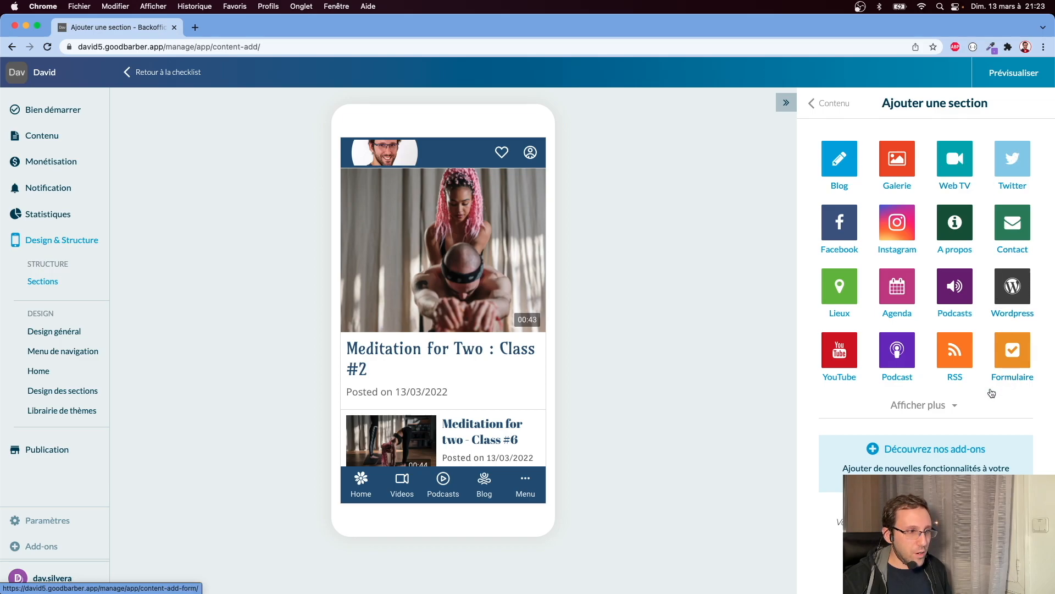
click(928, 409)
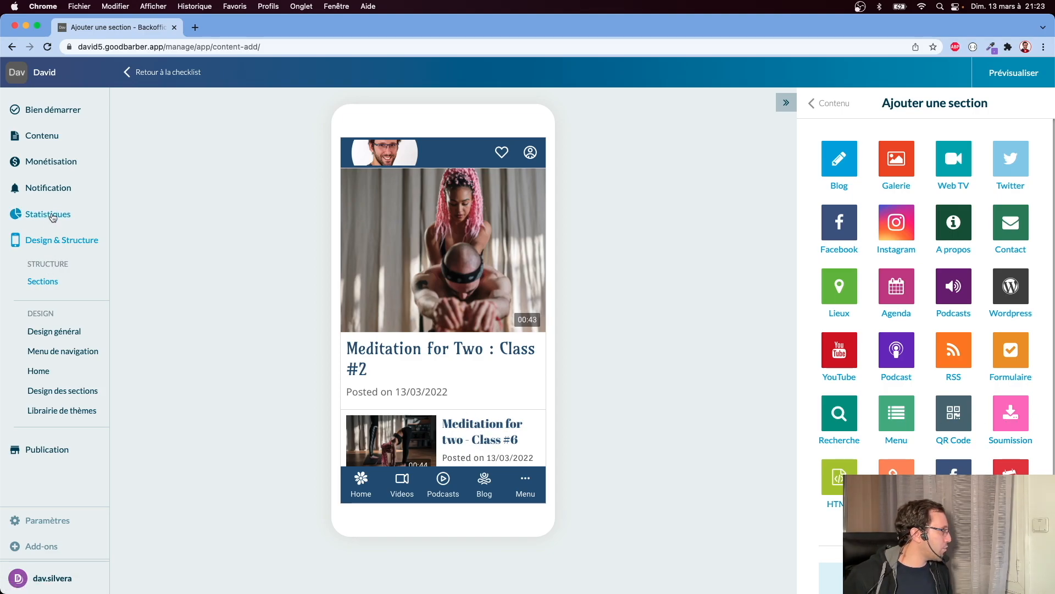
Install the Achats Intégrés add-on from the monetisation area and look through its setup guide.
click(48, 162)
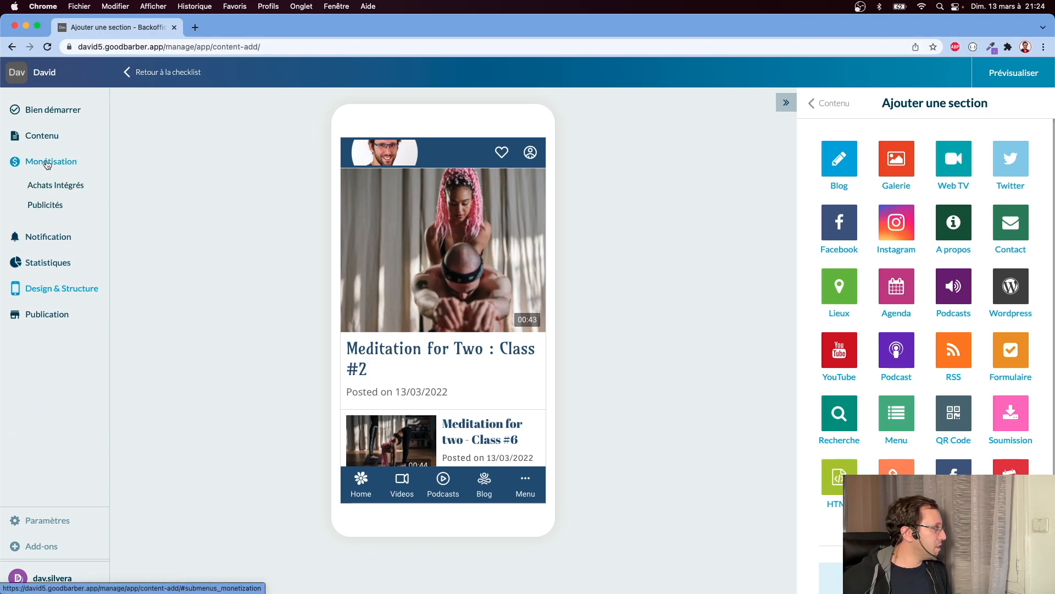
click(70, 188)
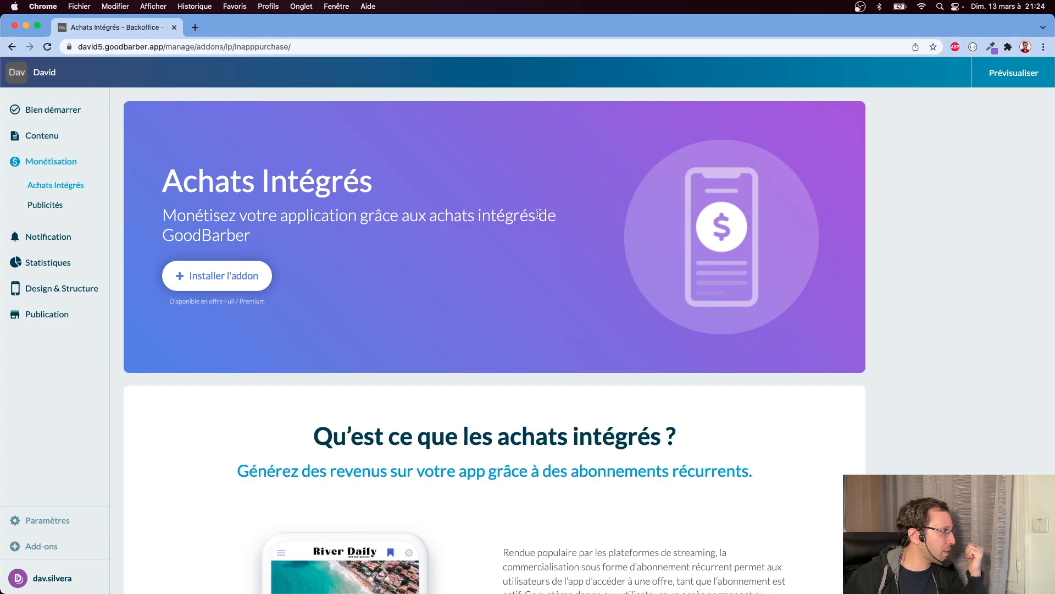
scroll(536, 243, down, 1)
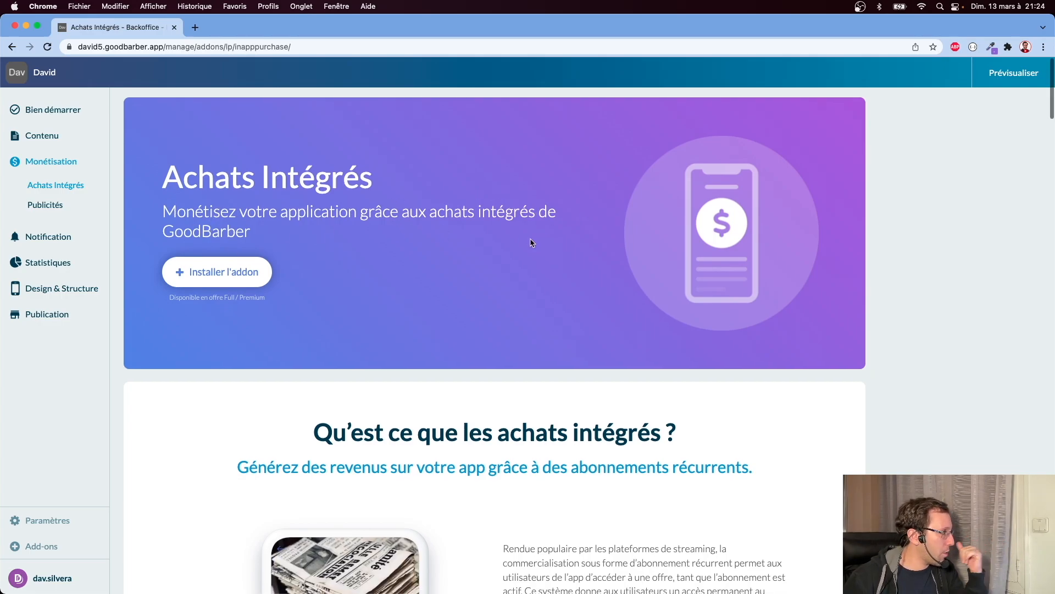
scroll(495, 241, down, 2)
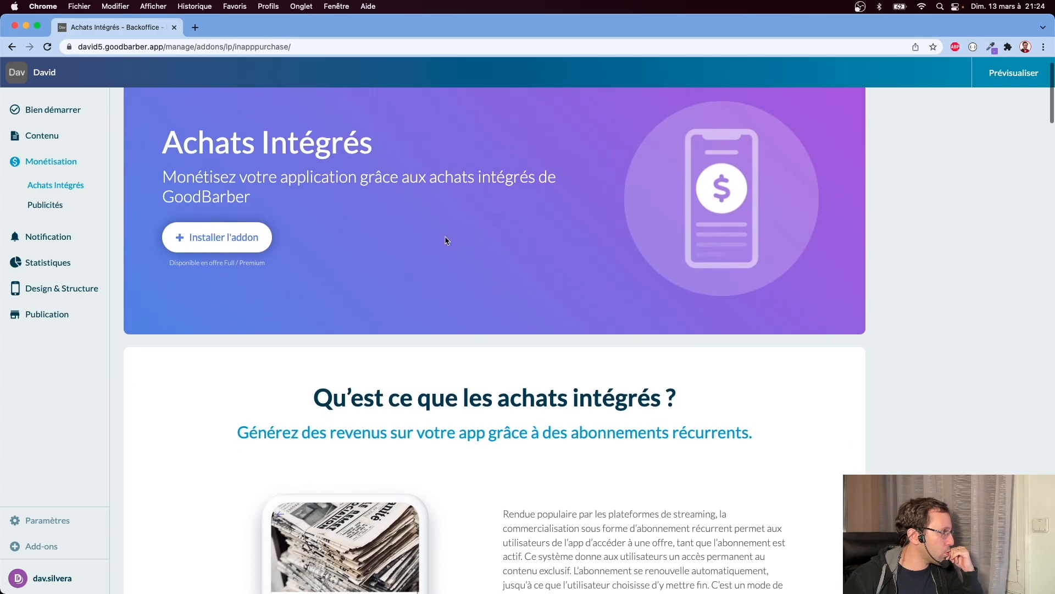
click(222, 245)
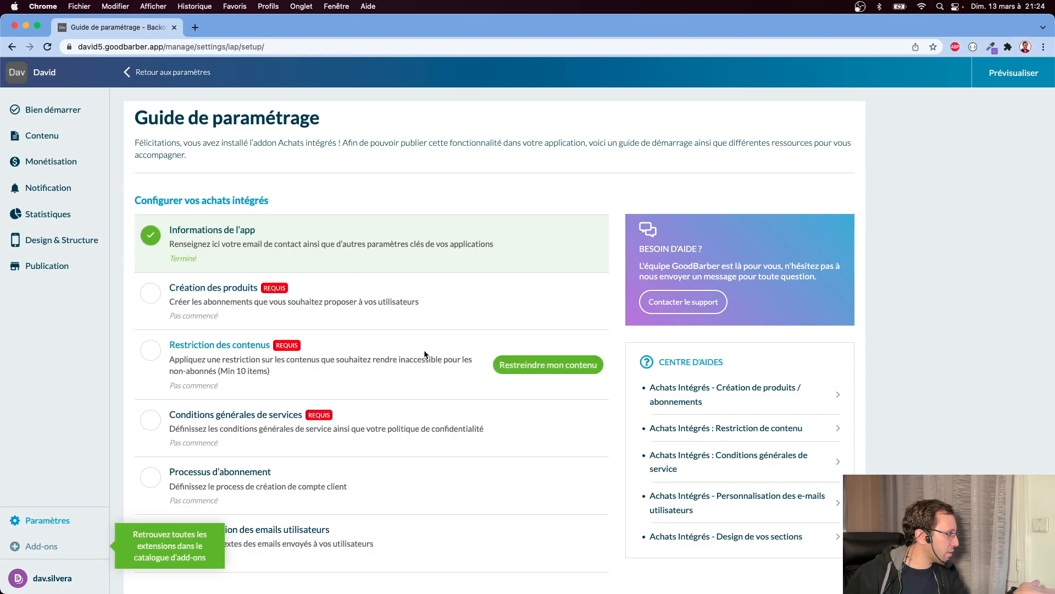
scroll(425, 355, down, 5)
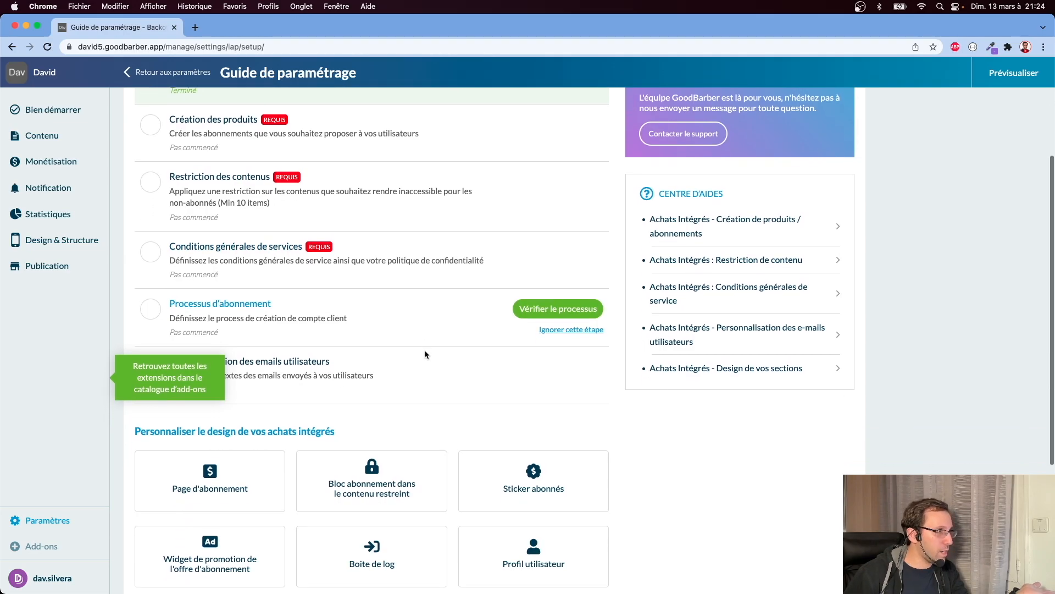
scroll(424, 354, down, 7)
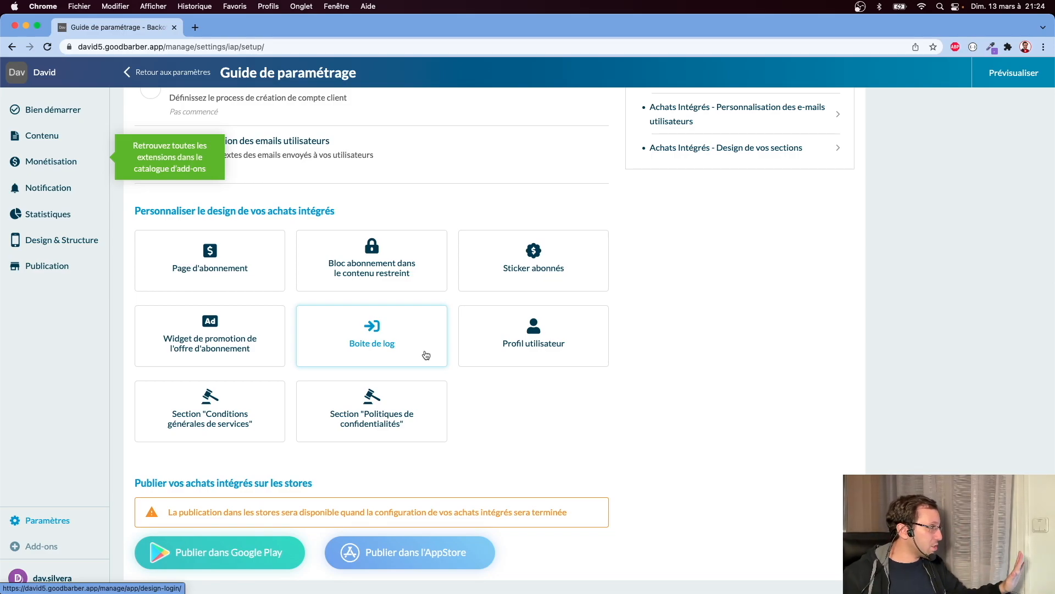
View the in-app purchase subscribers, checking the expired list and returning to the active one.
click(67, 167)
click(57, 206)
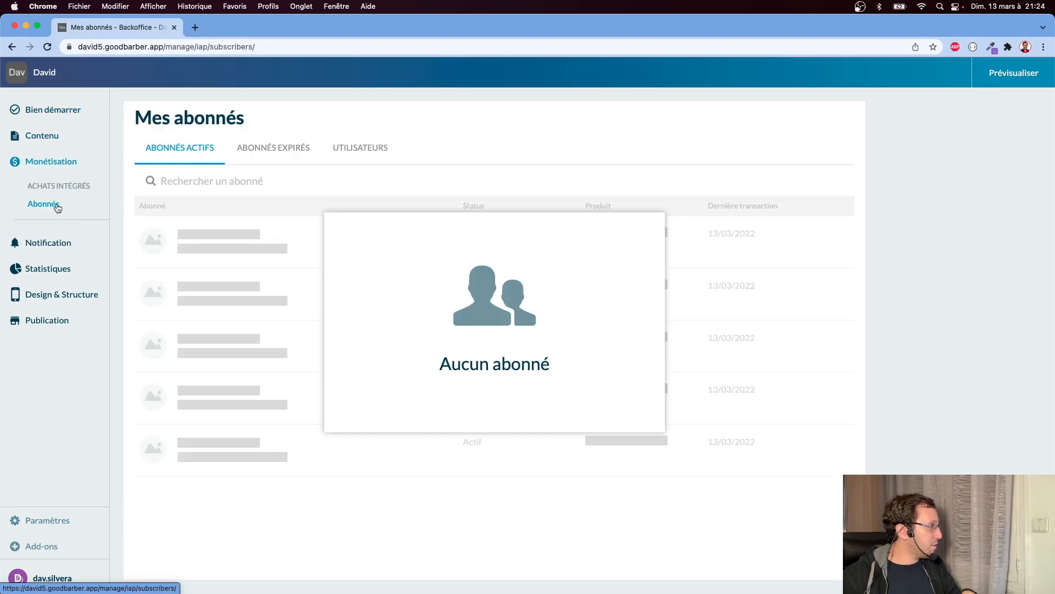
click(264, 148)
click(165, 152)
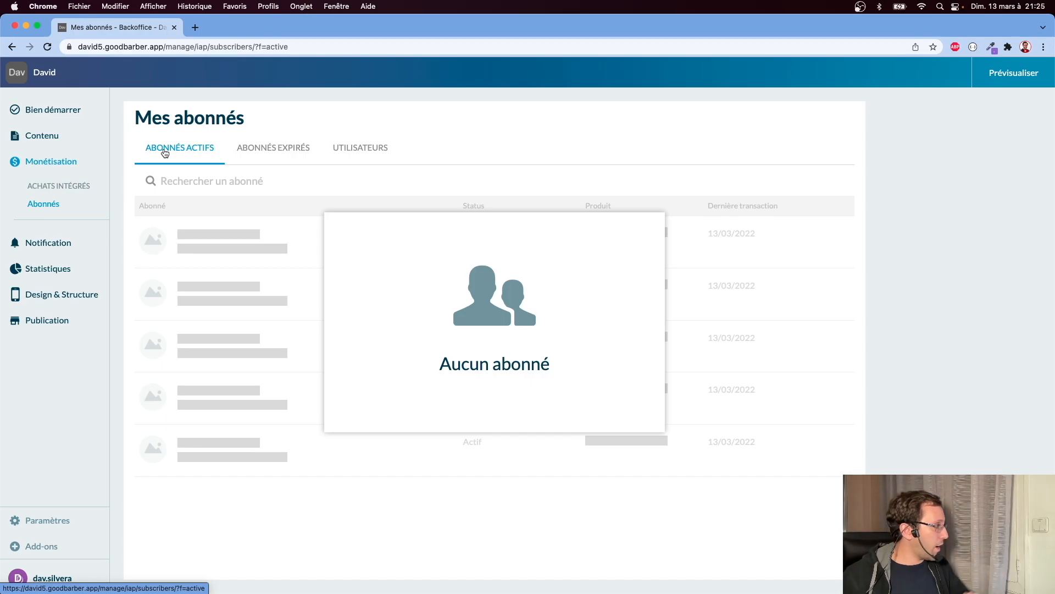
Open the page for sending push notifications and retry loading it.
click(55, 242)
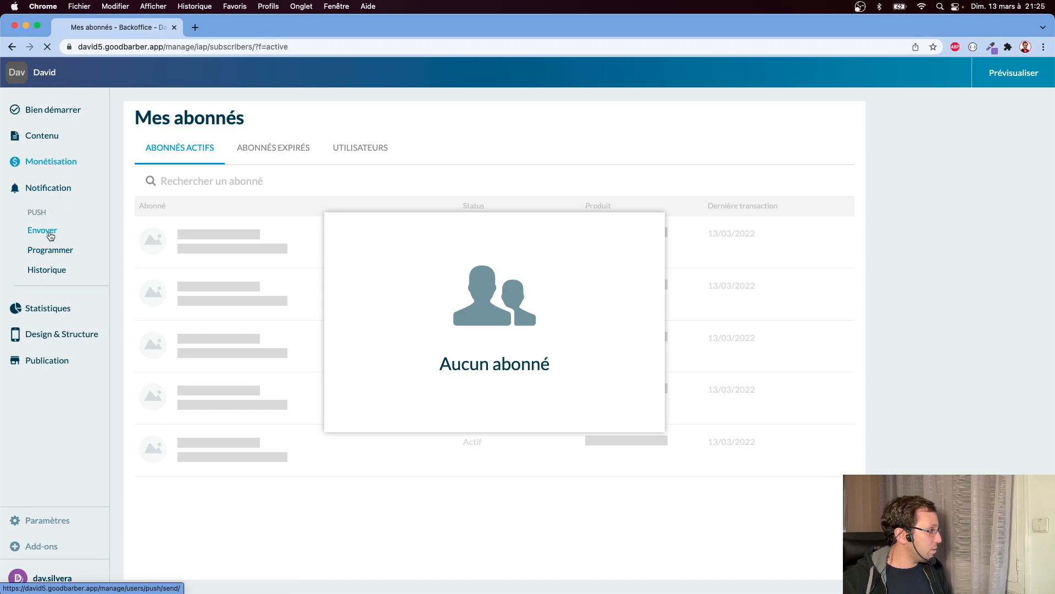
click(50, 236)
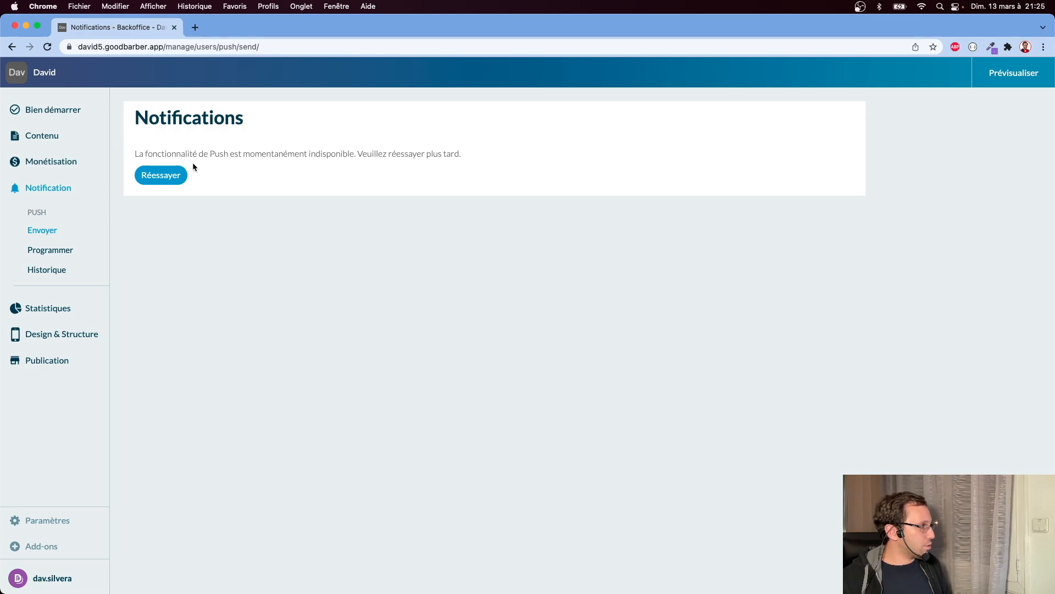
click(155, 174)
drag(227, 120, 137, 121)
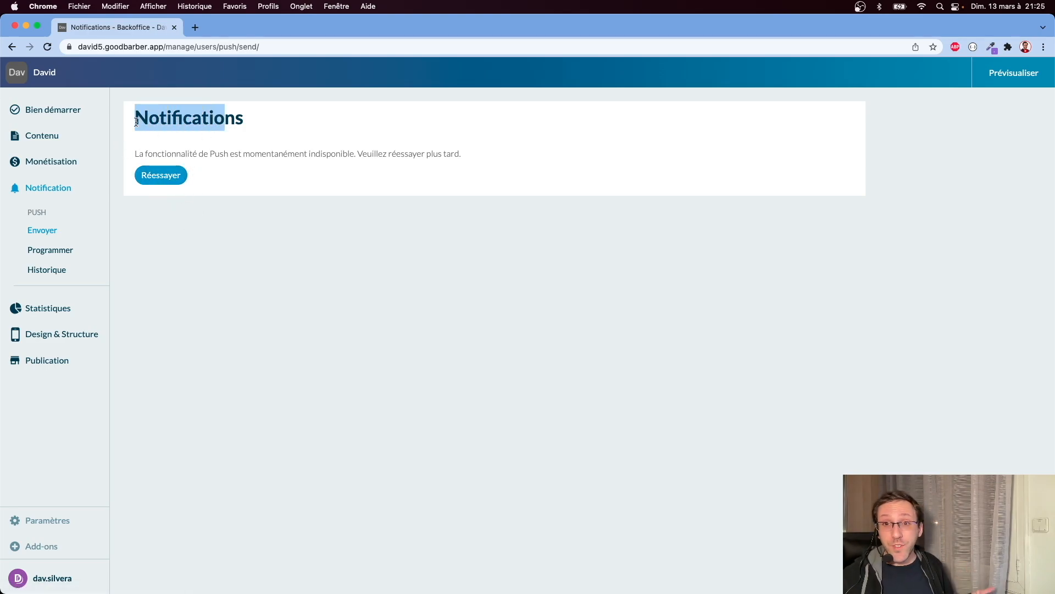
Read through the Push programmés add-on presentation, covering sending rules, dashboards and statistics, and open the notification history.
click(55, 250)
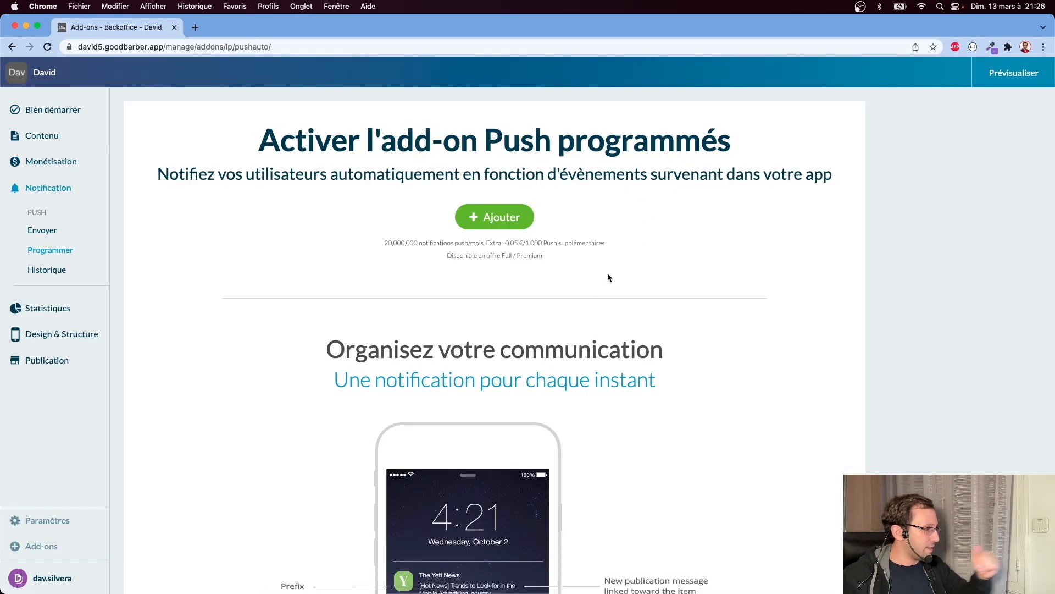
scroll(609, 278, down, 3)
scroll(608, 277, down, 3)
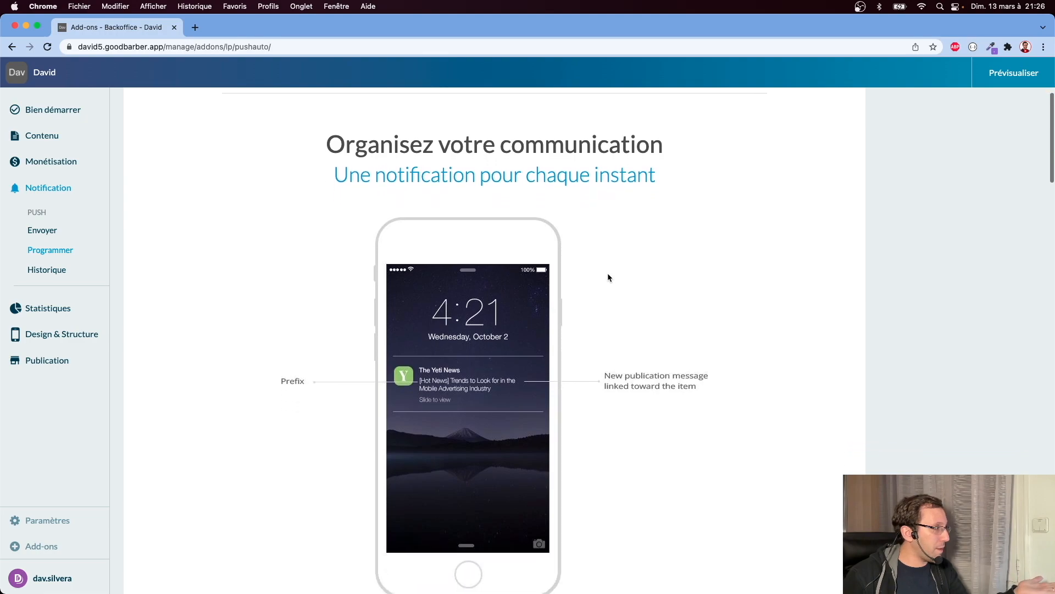
scroll(608, 277, down, 8)
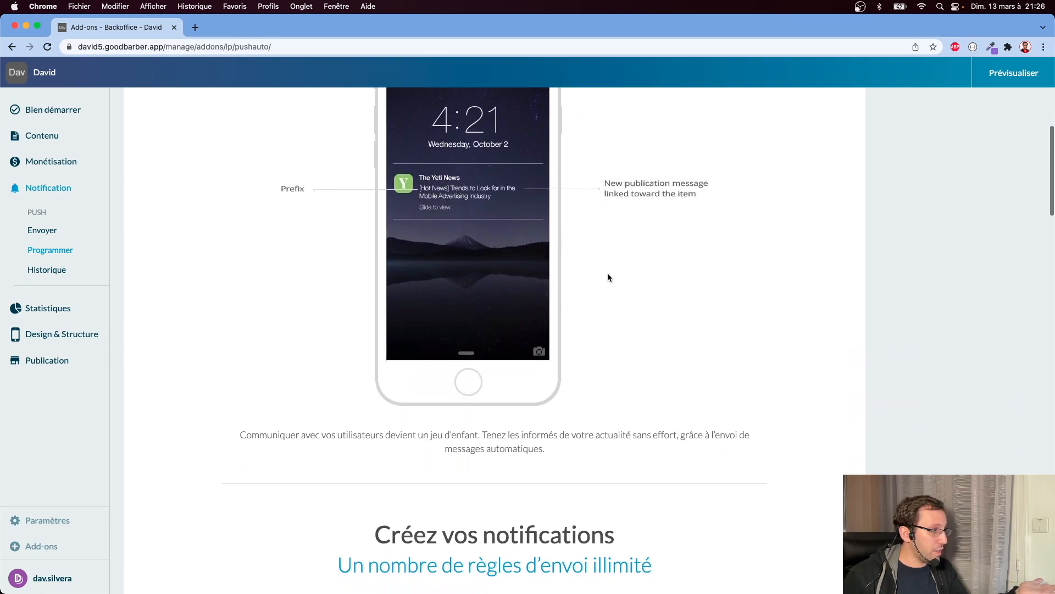
scroll(608, 273, down, 2)
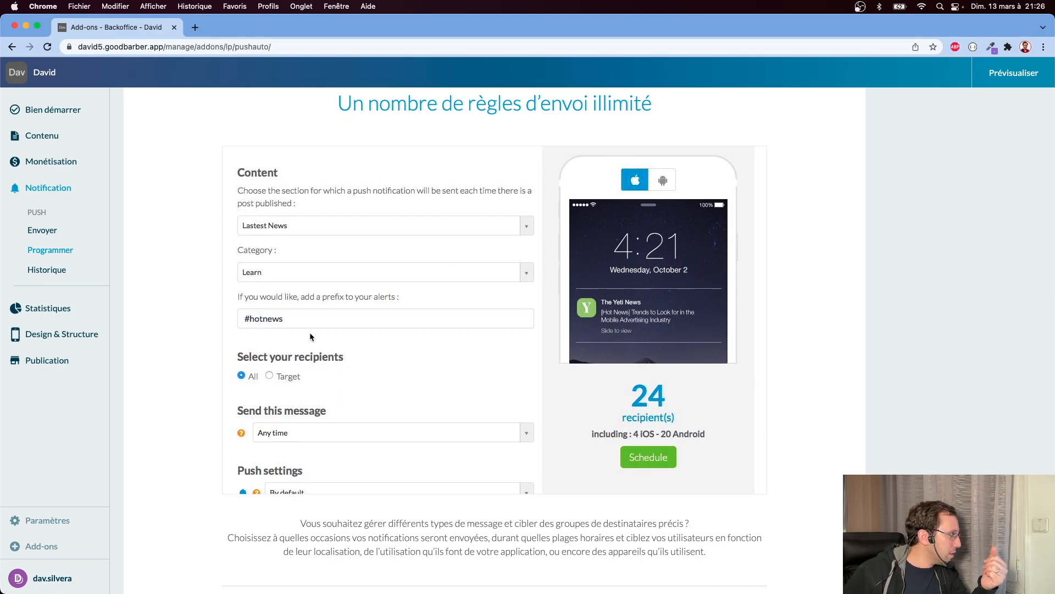
scroll(629, 346, down, 1)
scroll(631, 343, down, 1)
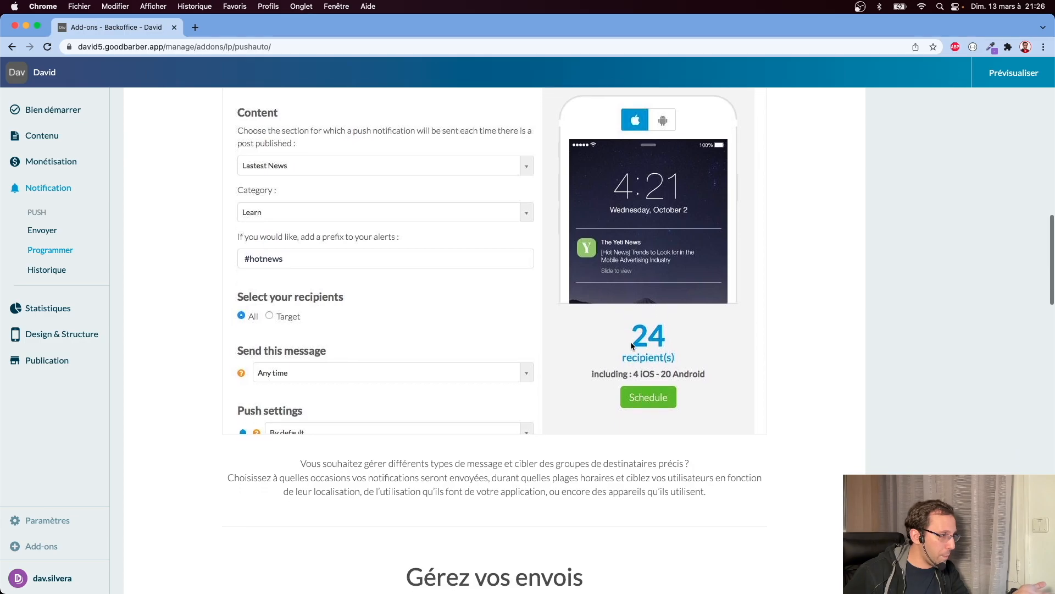
scroll(631, 341, down, 10)
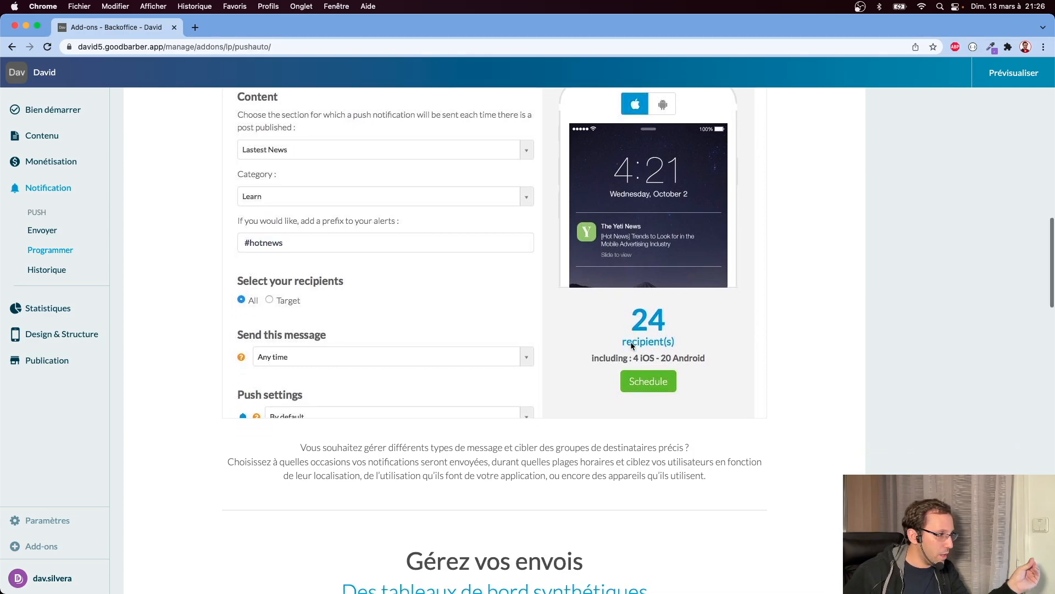
scroll(631, 344, down, 2)
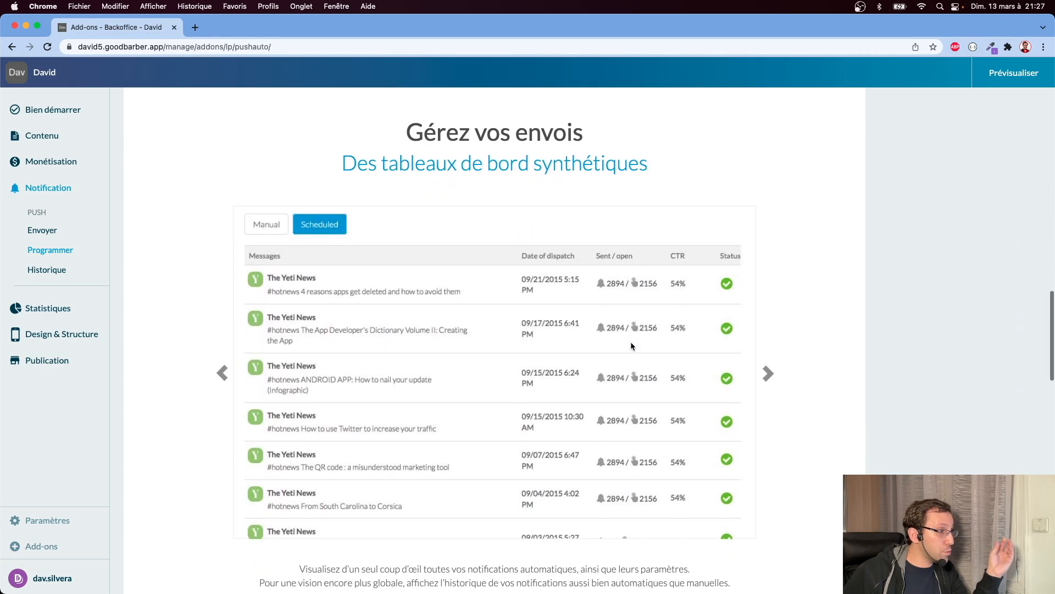
scroll(631, 346, down, 12)
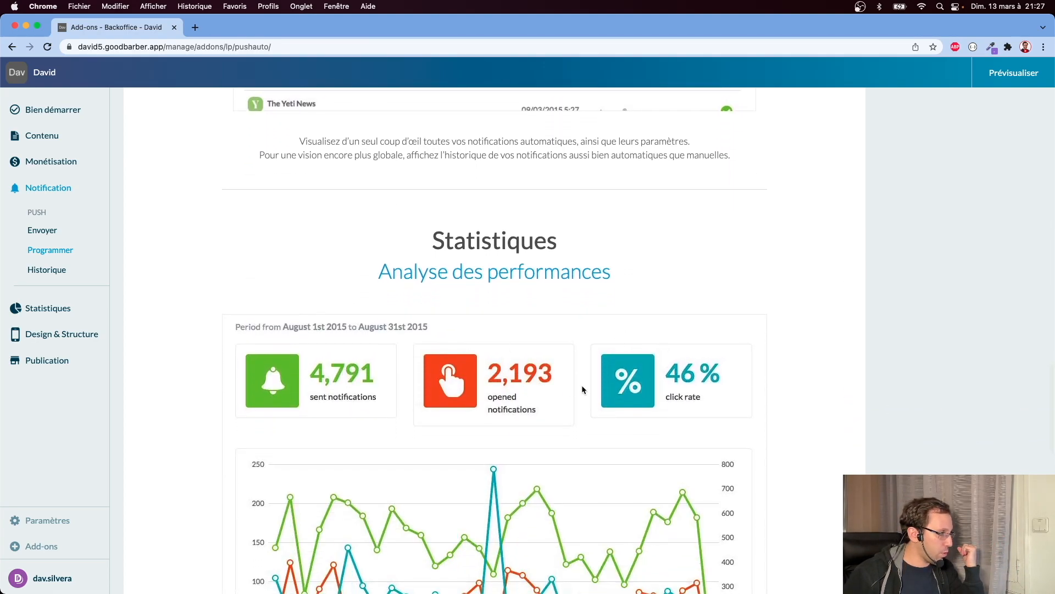
scroll(741, 399, down, 4)
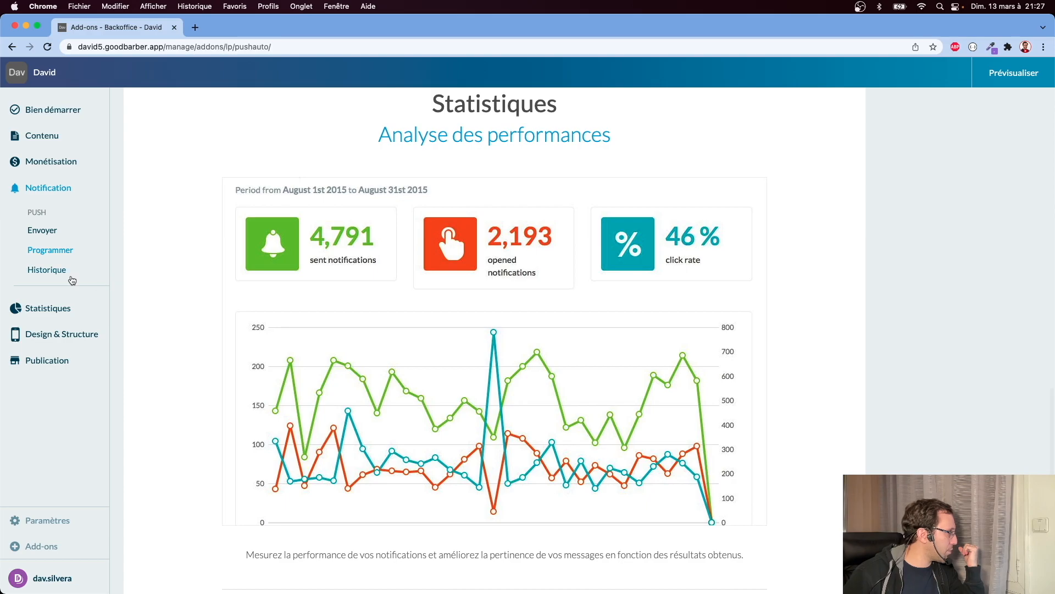
click(57, 277)
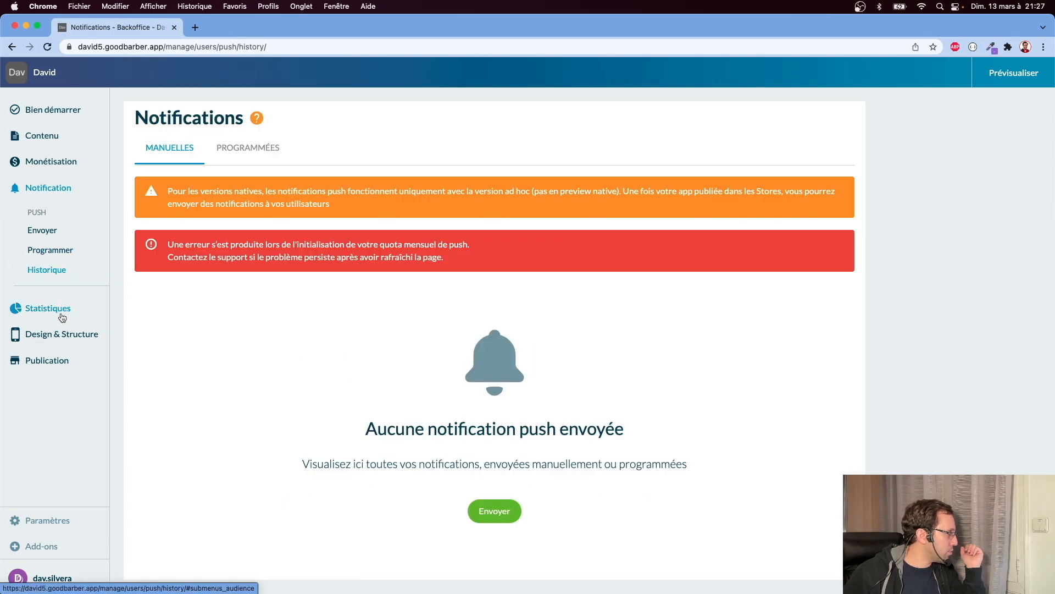
Review the app's traffic, technical and social statistics pages.
click(62, 317)
click(36, 239)
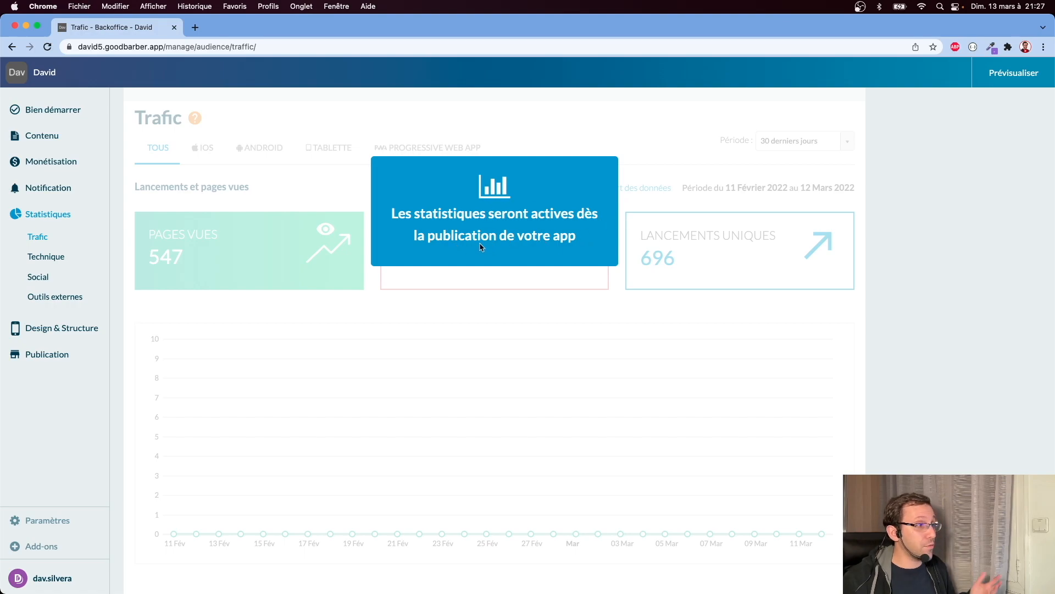
click(36, 258)
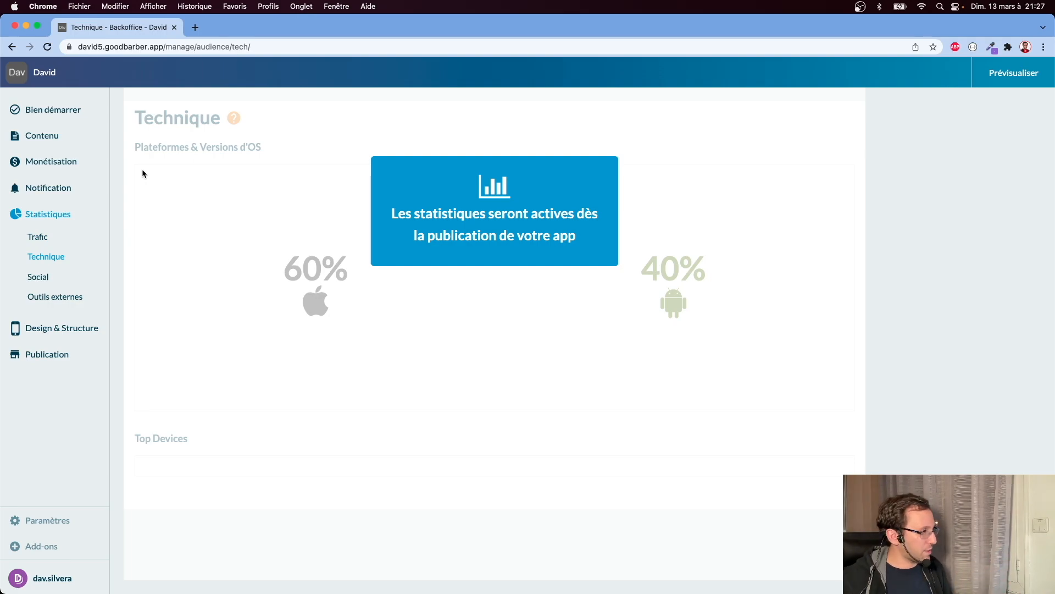
click(46, 278)
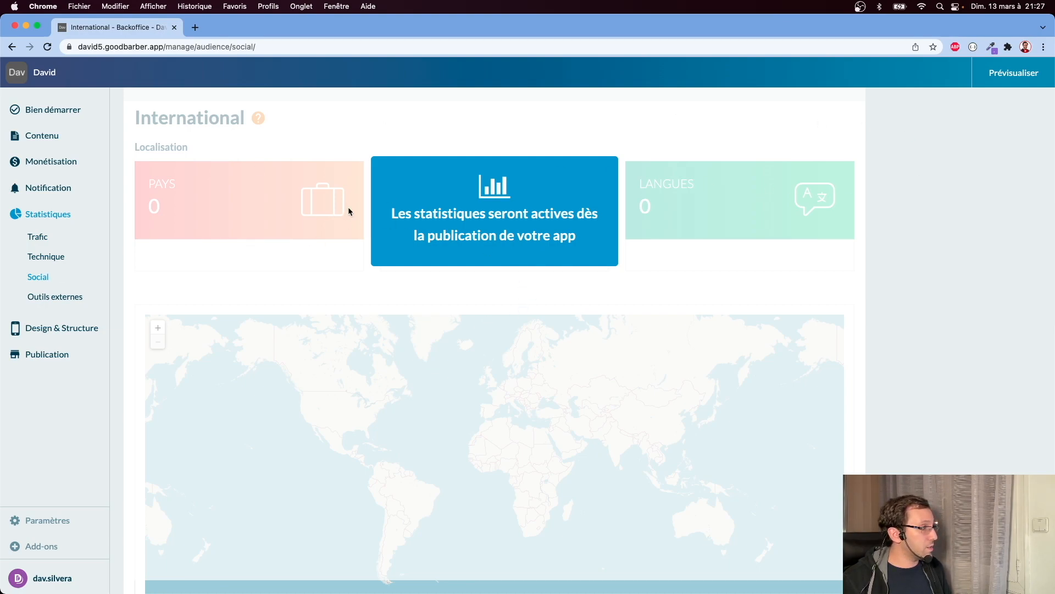
scroll(923, 161, down, 3)
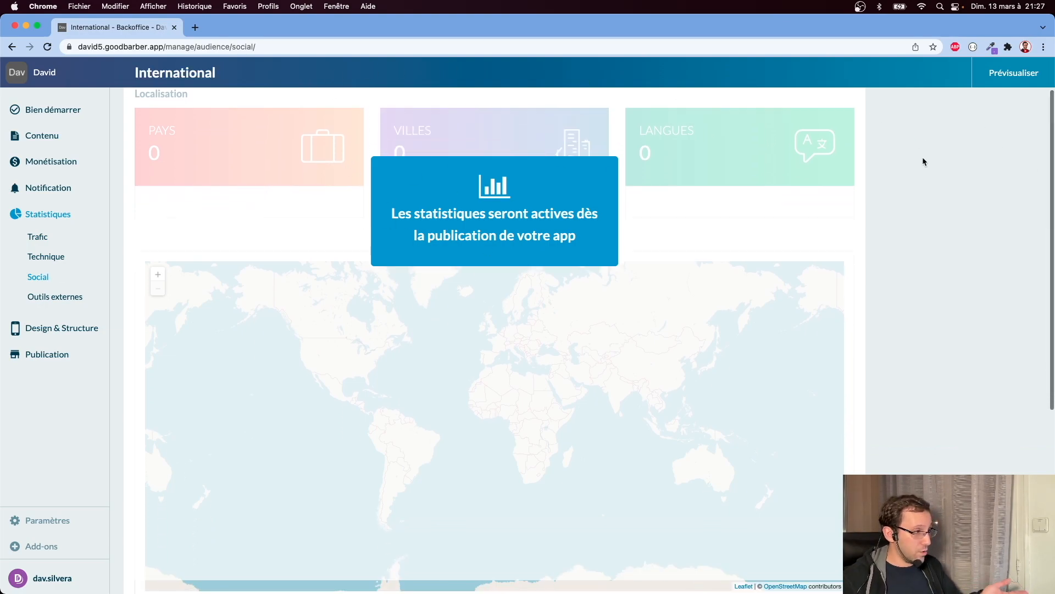
scroll(923, 161, up, 1)
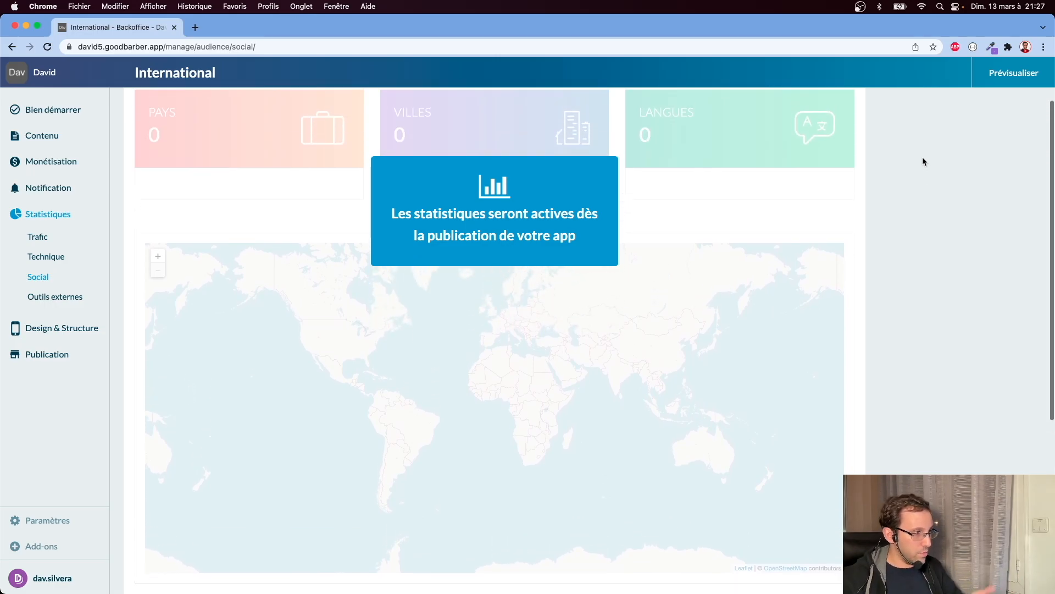
Examine the external statistics tools available for iOS and show those for Android.
click(55, 298)
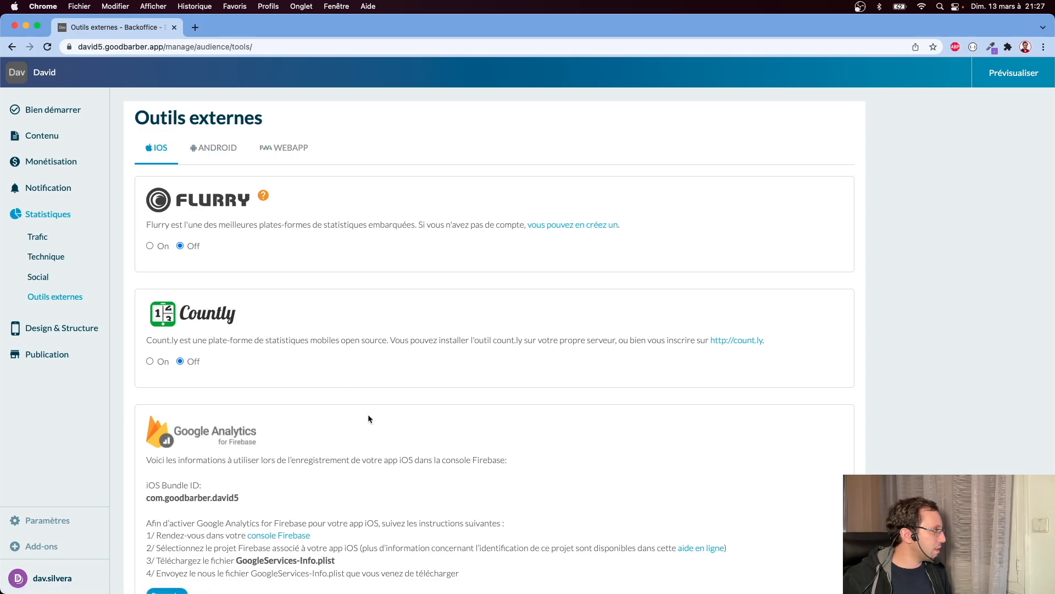
scroll(368, 418, down, 3)
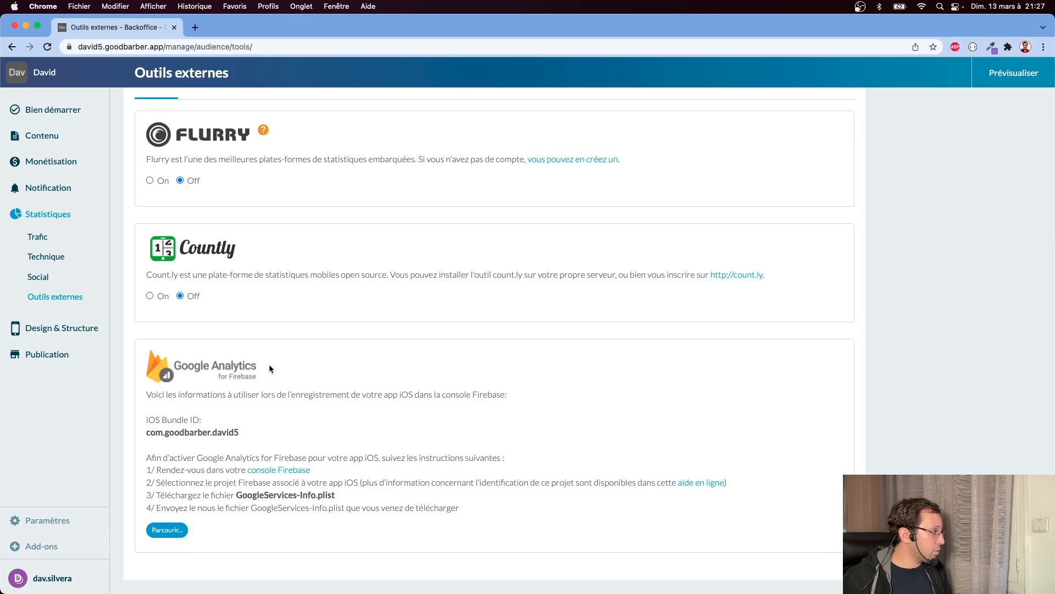
scroll(269, 364, up, 3)
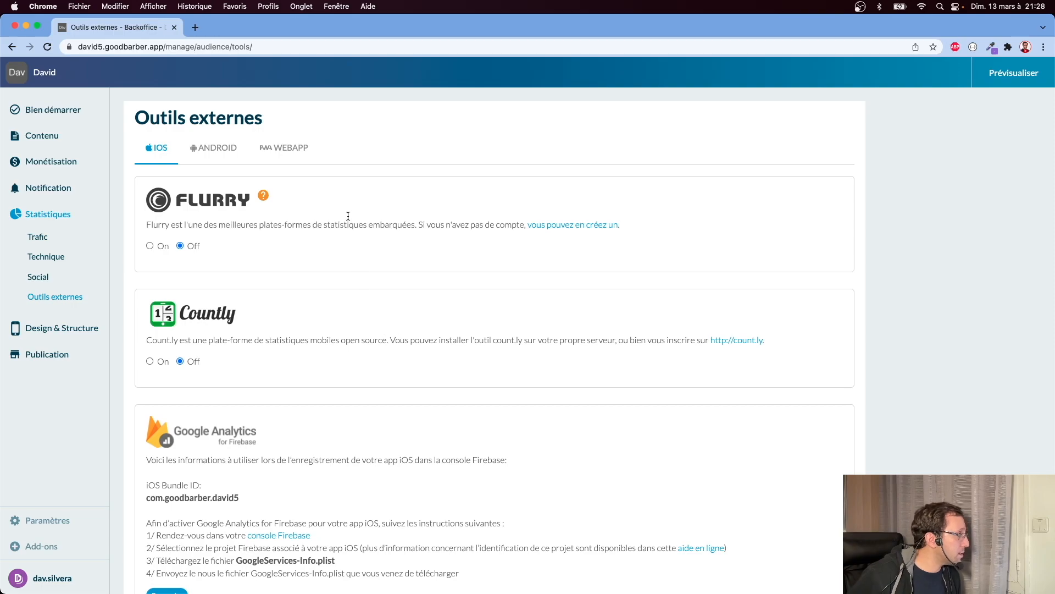
click(223, 149)
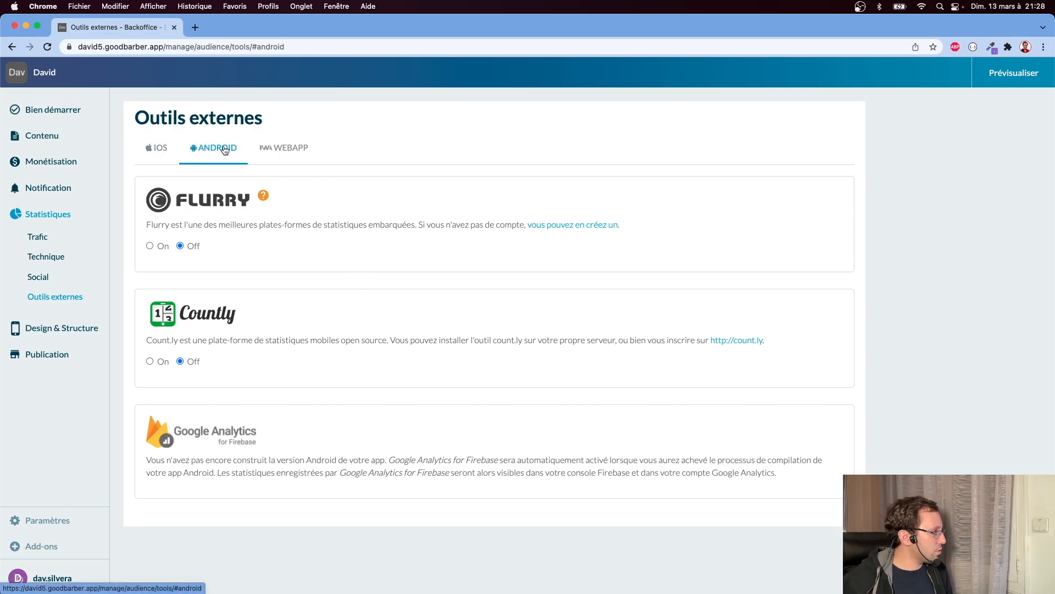
Show the external statistics tools for the web app, and open the app's Sections structure.
click(284, 147)
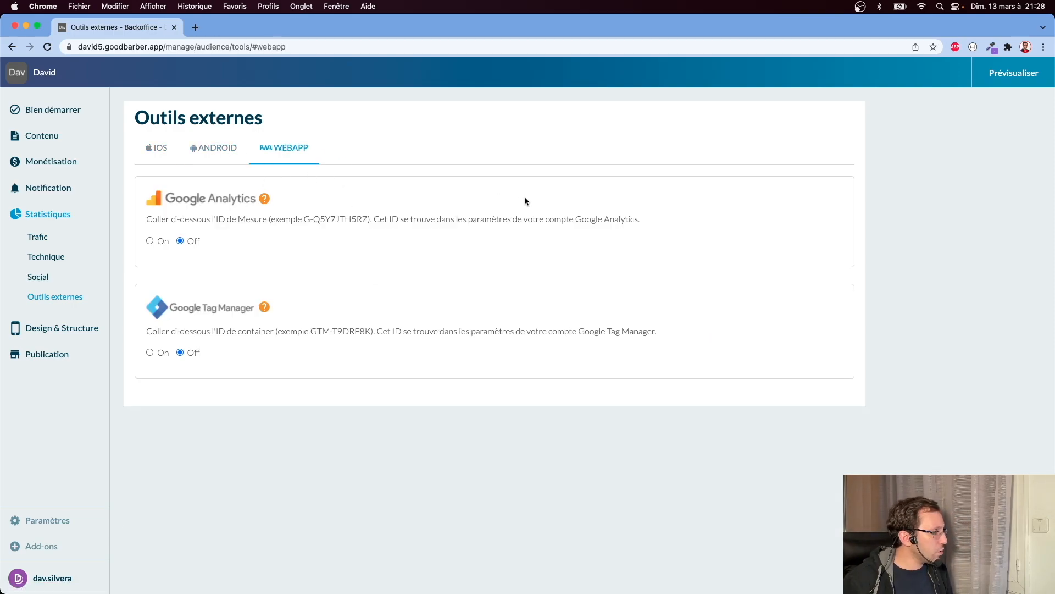
click(77, 331)
click(35, 281)
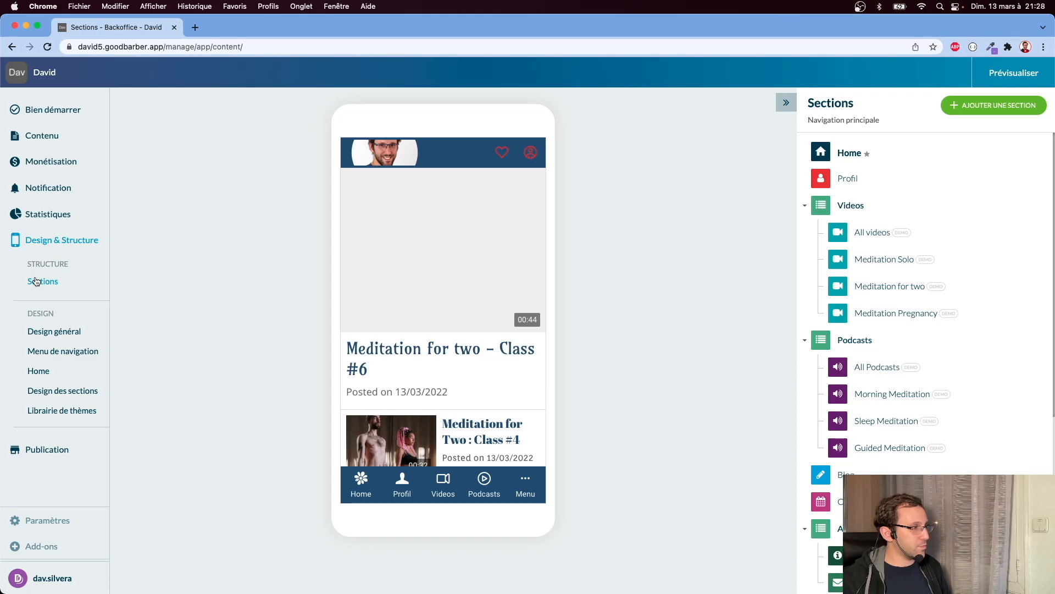
mouse_move(990, 255)
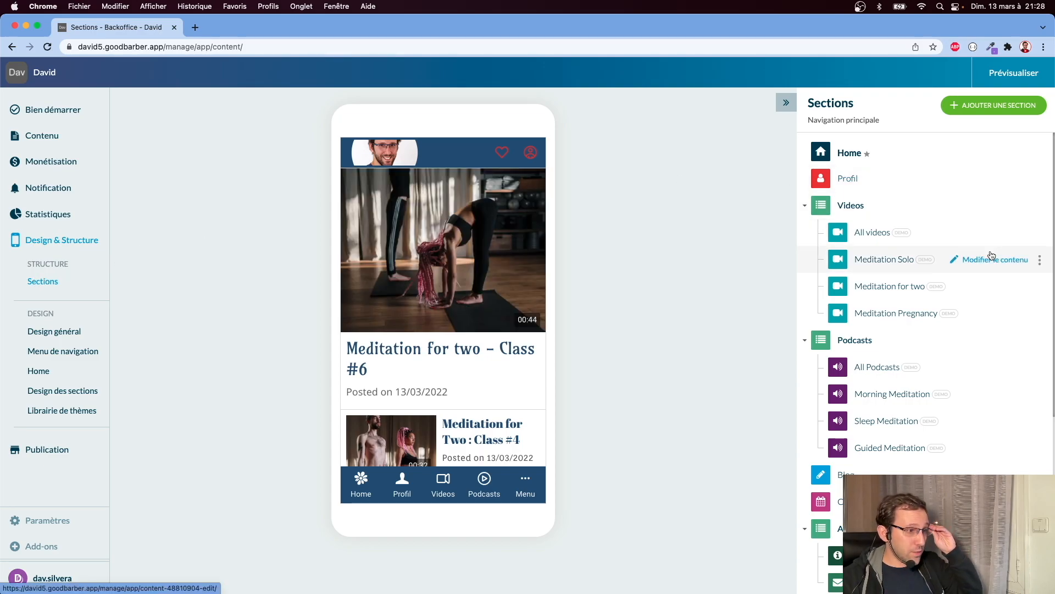
Preview the All Podcasts section, and play and pause the podcast "Sleep Meditation: Having a peaceful night".
click(888, 372)
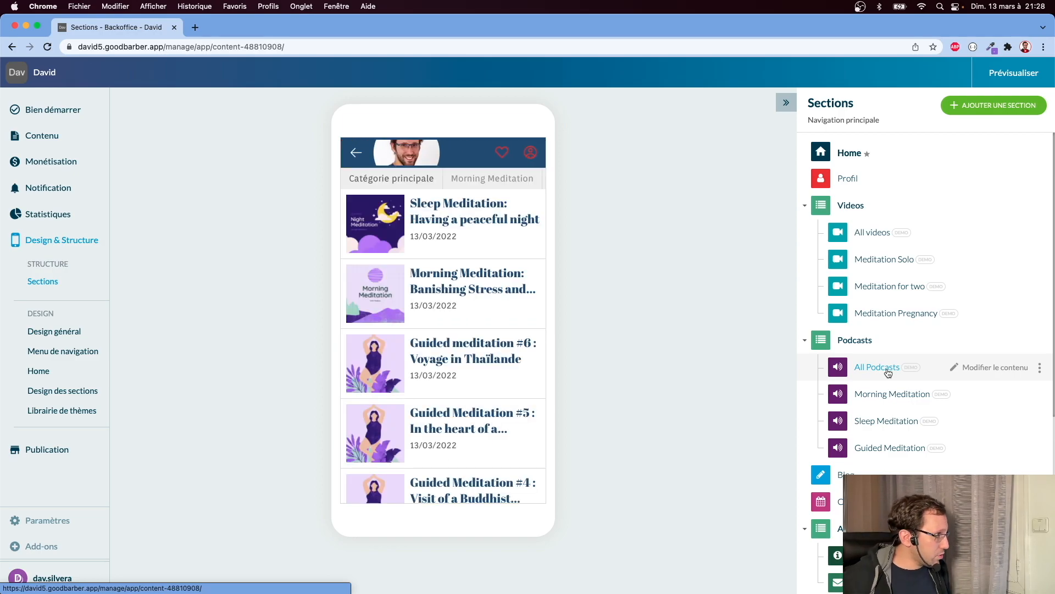
click(439, 206)
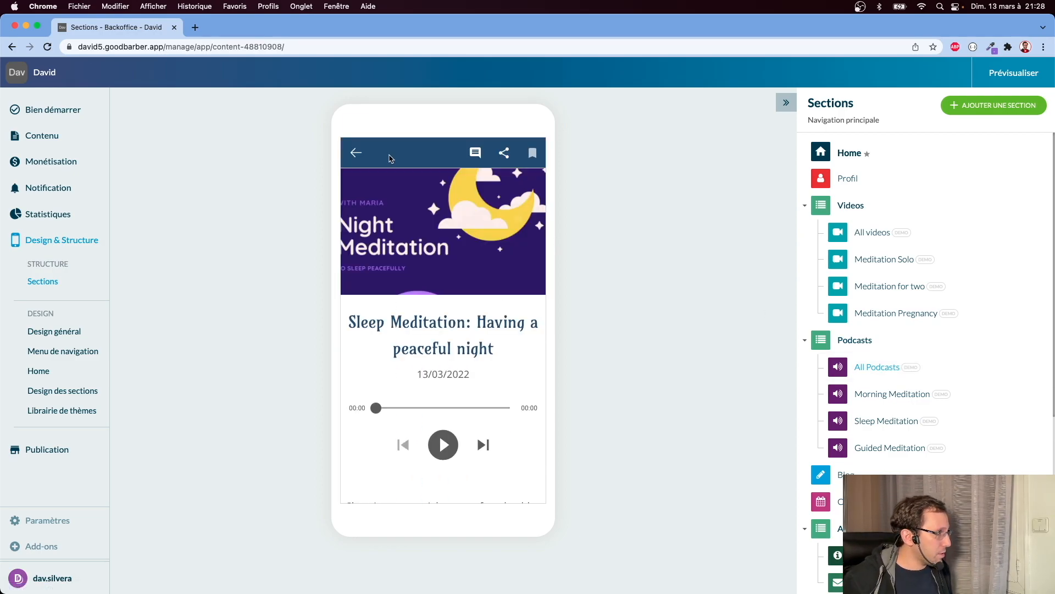
click(442, 451)
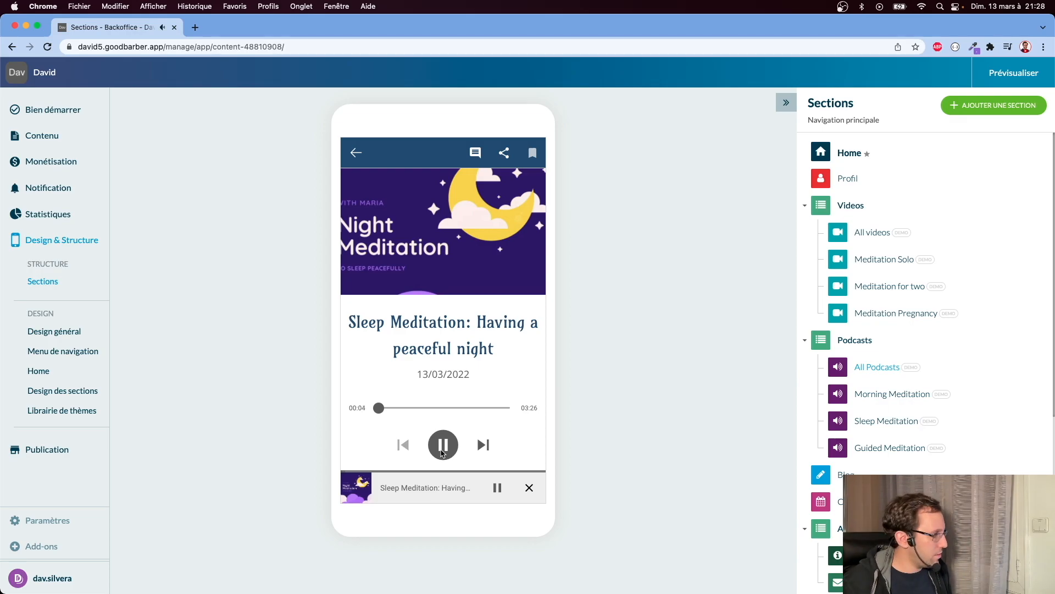
click(442, 452)
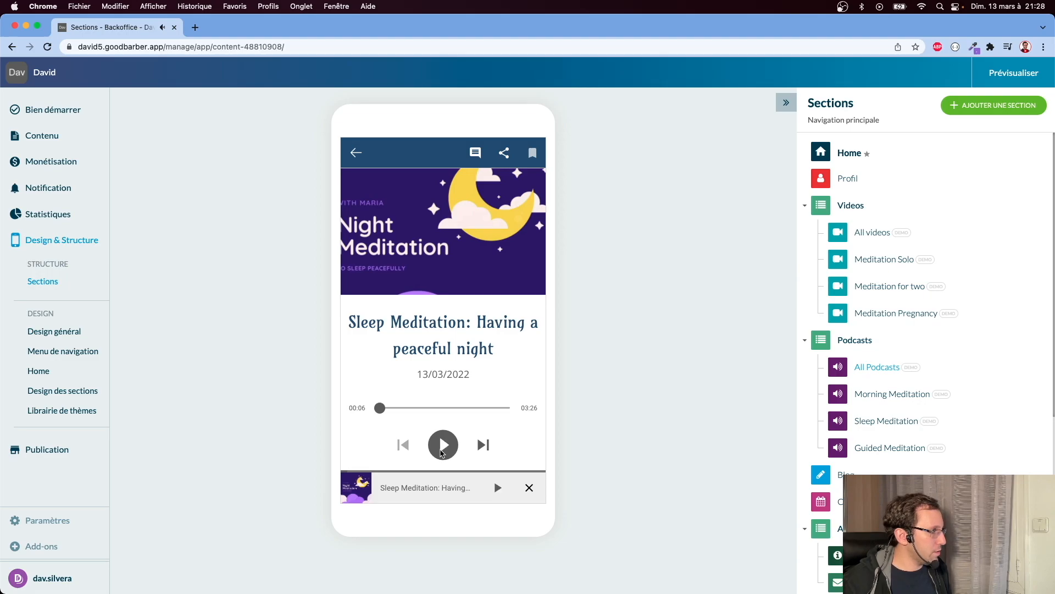
View the podcast's comments page and the app's favourites page in the preview, and return to the home page.
click(476, 154)
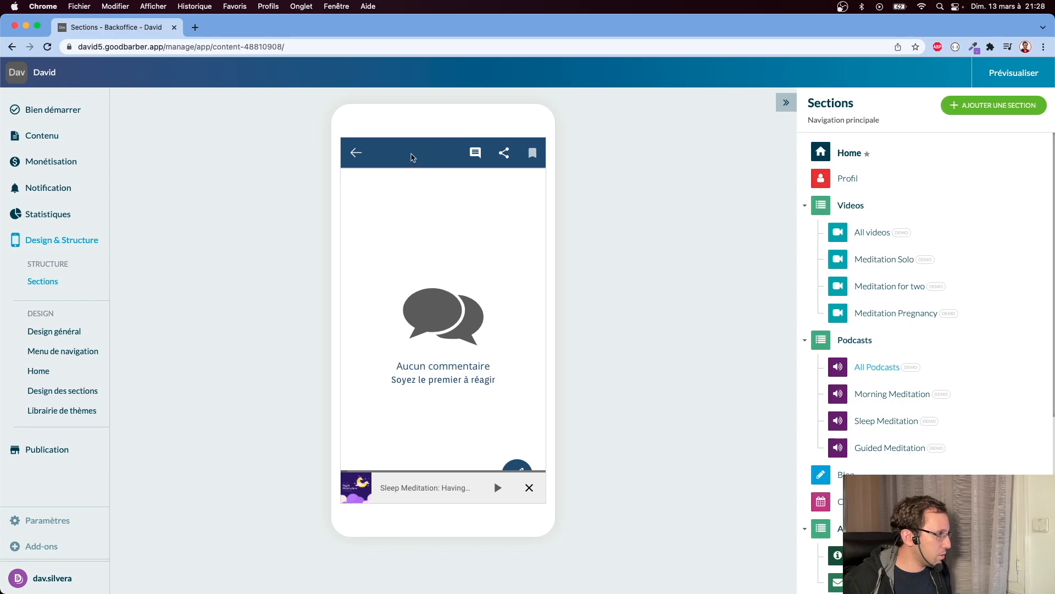
click(355, 154)
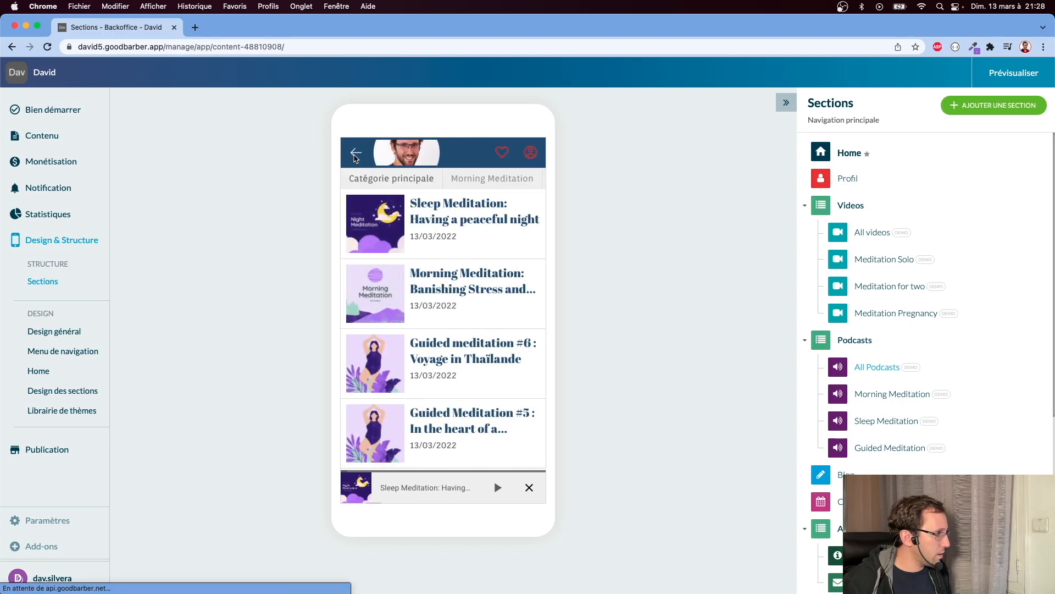
click(355, 156)
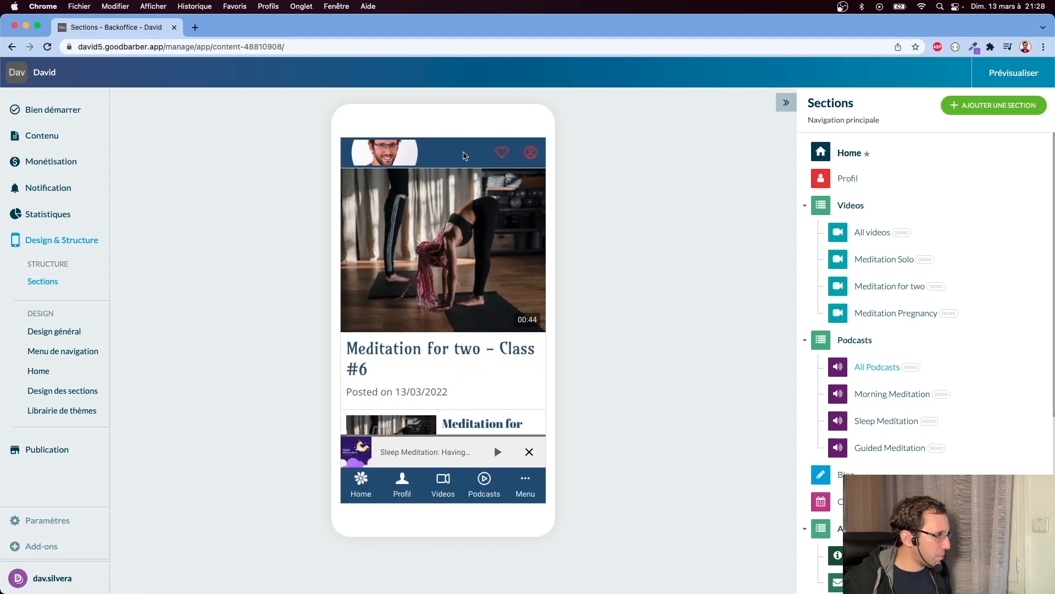
click(503, 154)
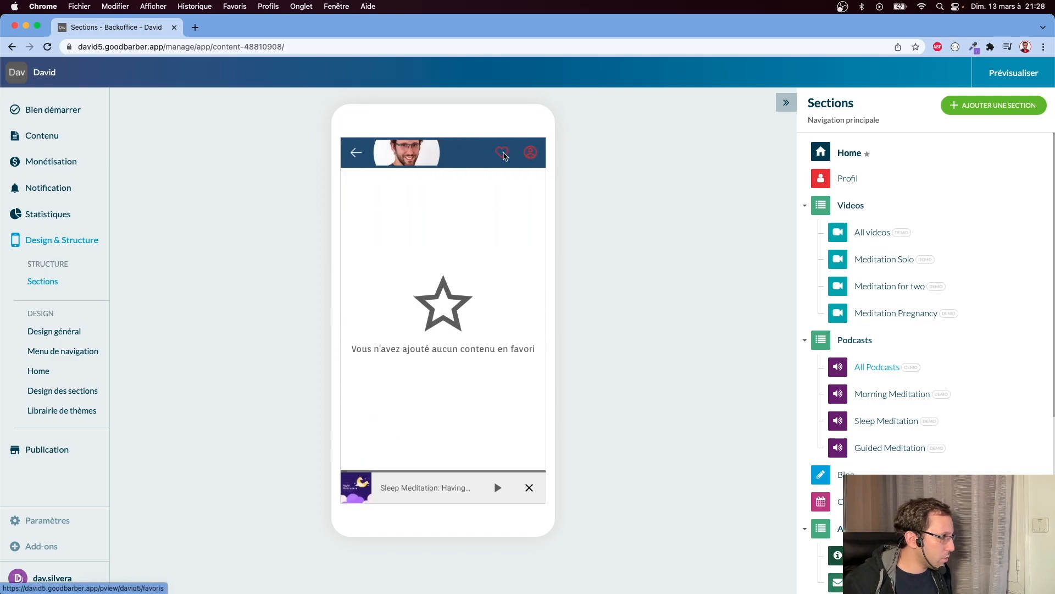
click(355, 153)
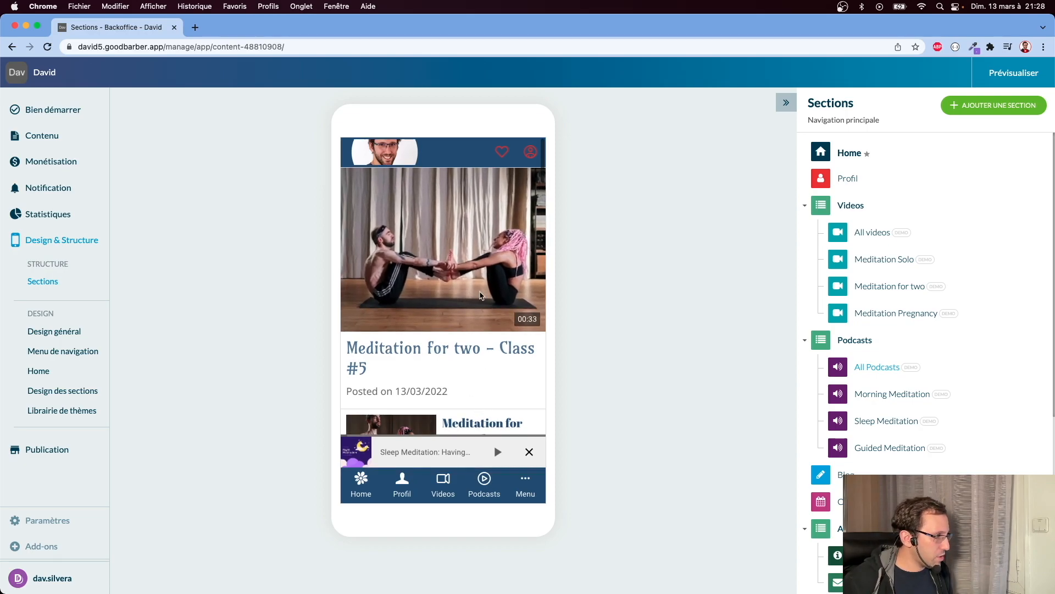
Open the video "Meditation for two – Class #5" in the preview, close the podcast mini player, and return to the home page.
click(473, 298)
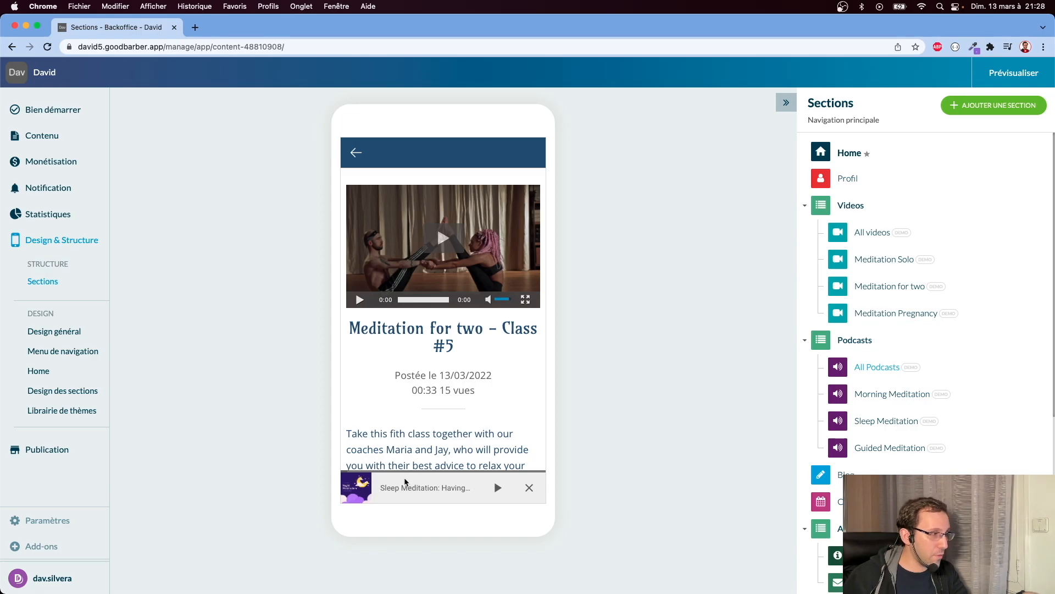
click(527, 490)
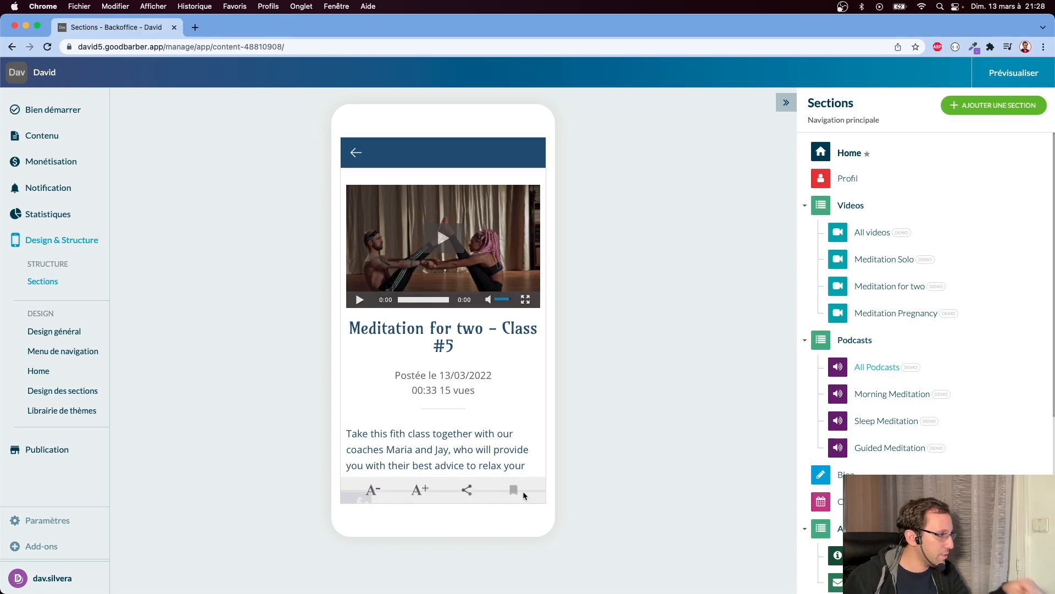
click(352, 158)
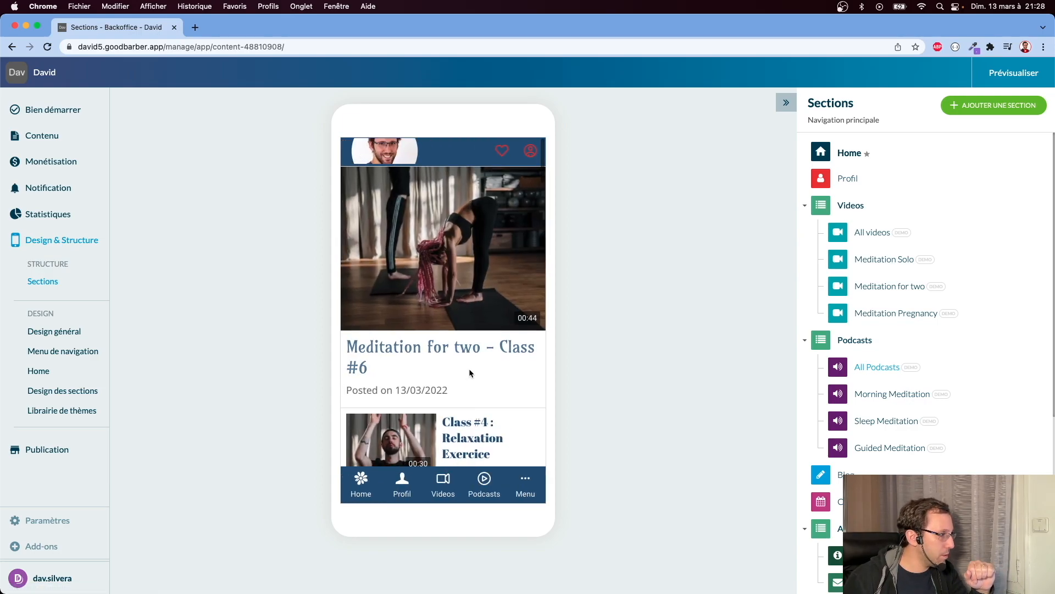
View the video "Meditation for two – Class #6" and browse the home page's list of videos and blog posts.
click(483, 307)
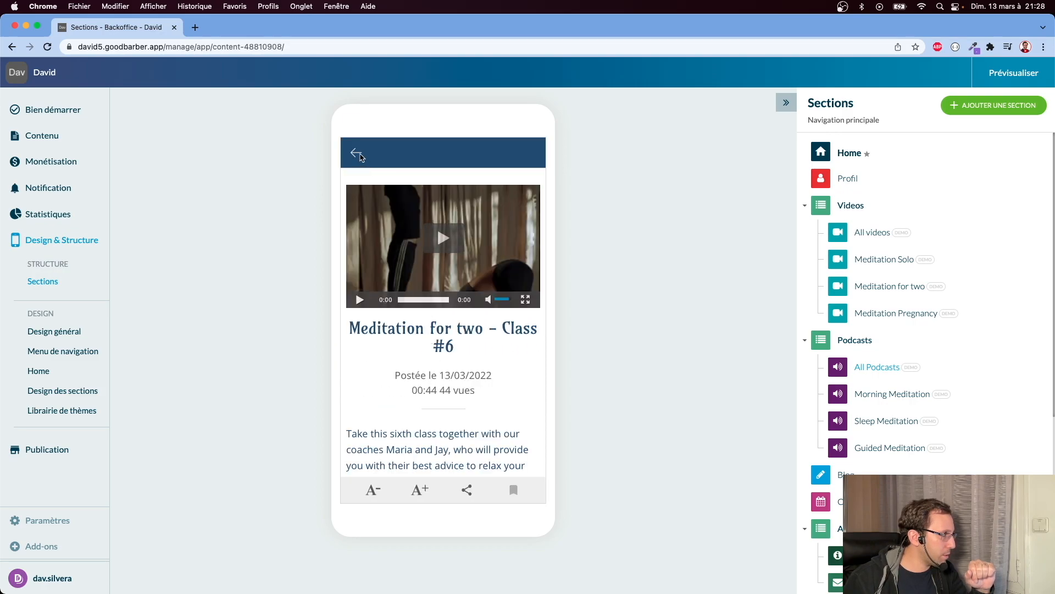
click(354, 156)
scroll(466, 359, down, 3)
scroll(467, 355, down, 5)
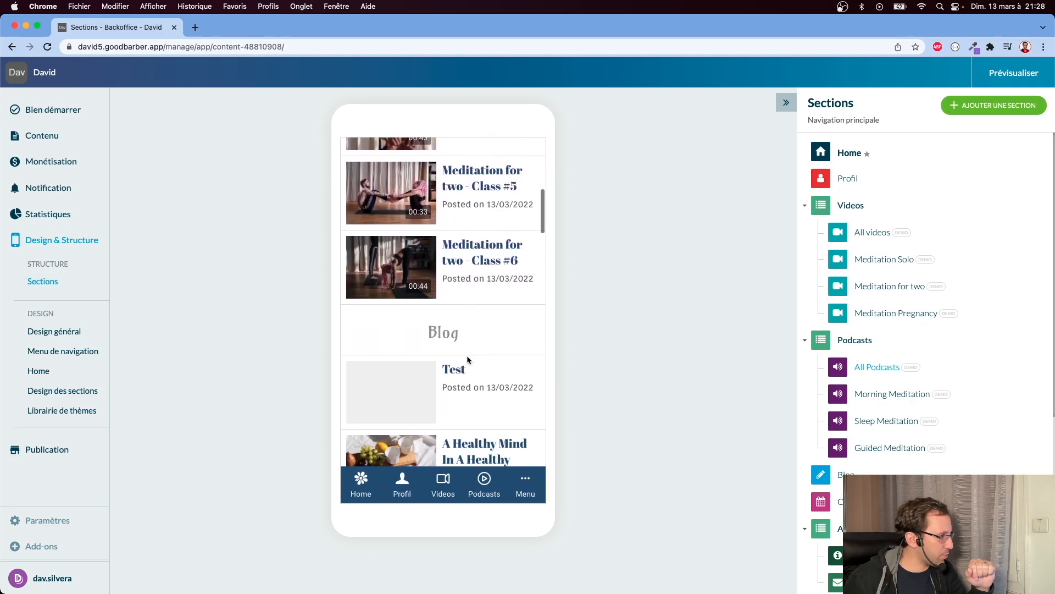
scroll(466, 355, up, 3)
scroll(467, 355, up, 3)
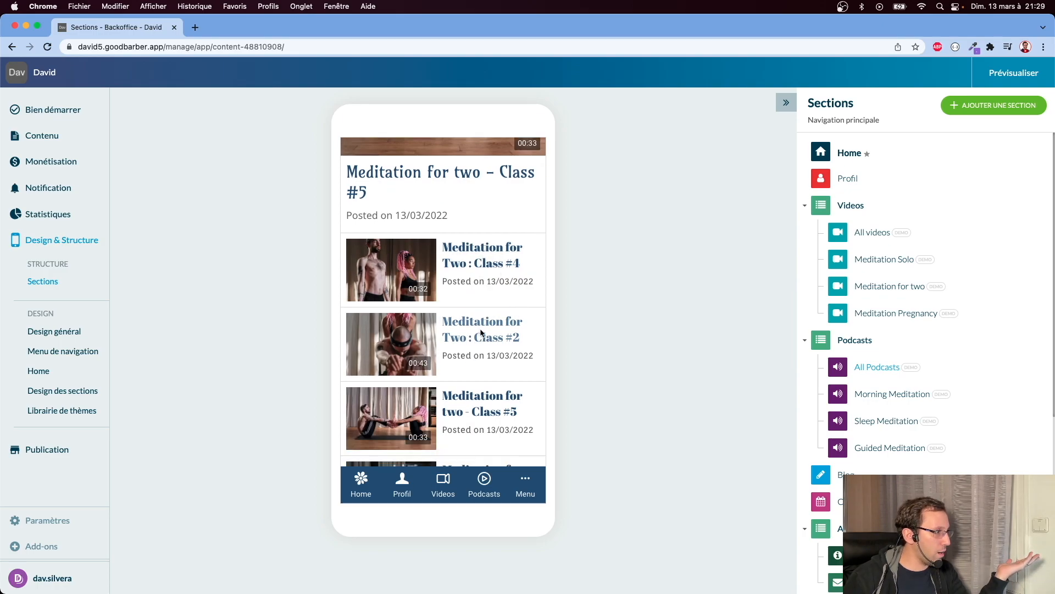
Bookmark the video "Meditation for Two : Class #2" in the app preview and return to the home page.
click(481, 332)
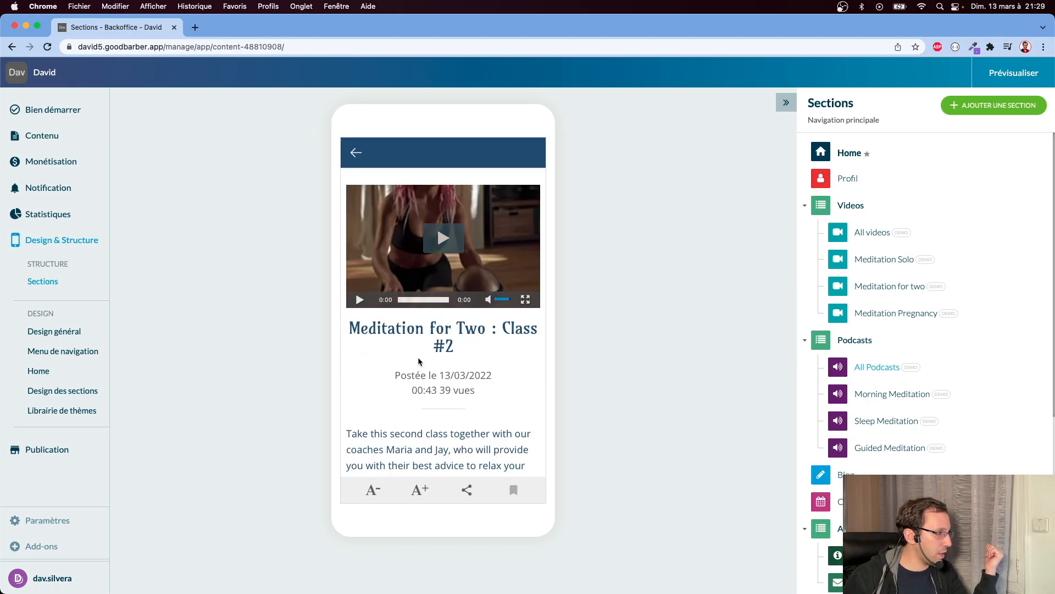
scroll(514, 419, down, 2)
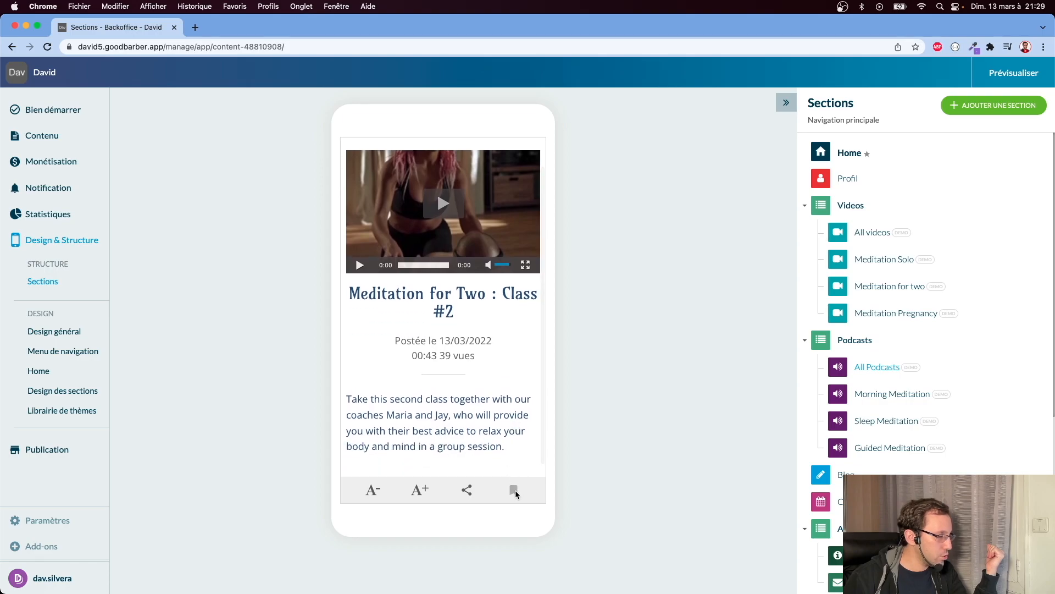
click(515, 490)
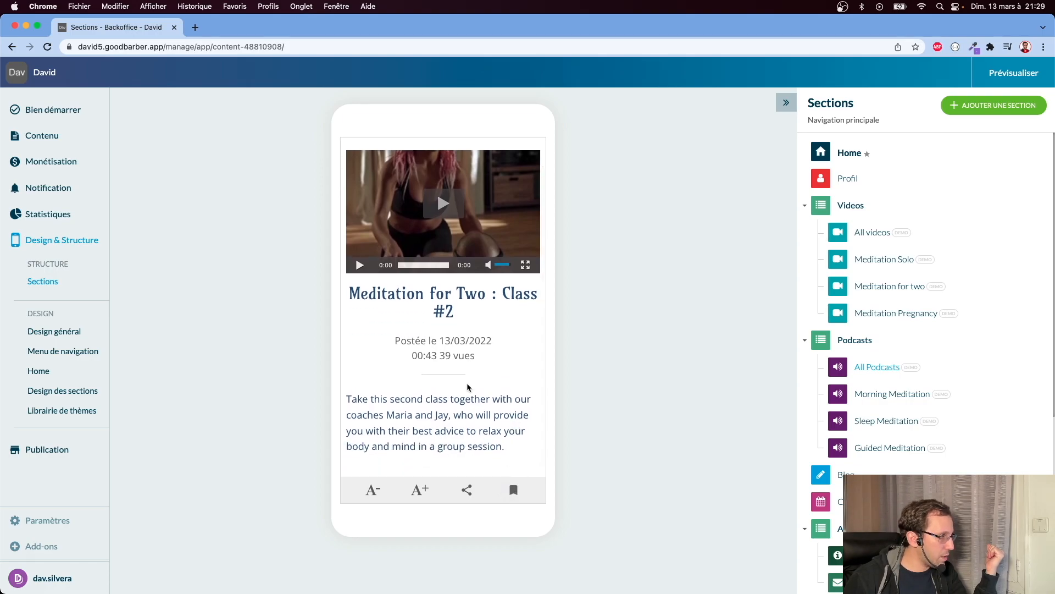
scroll(468, 387, up, 2)
scroll(471, 363, down, 4)
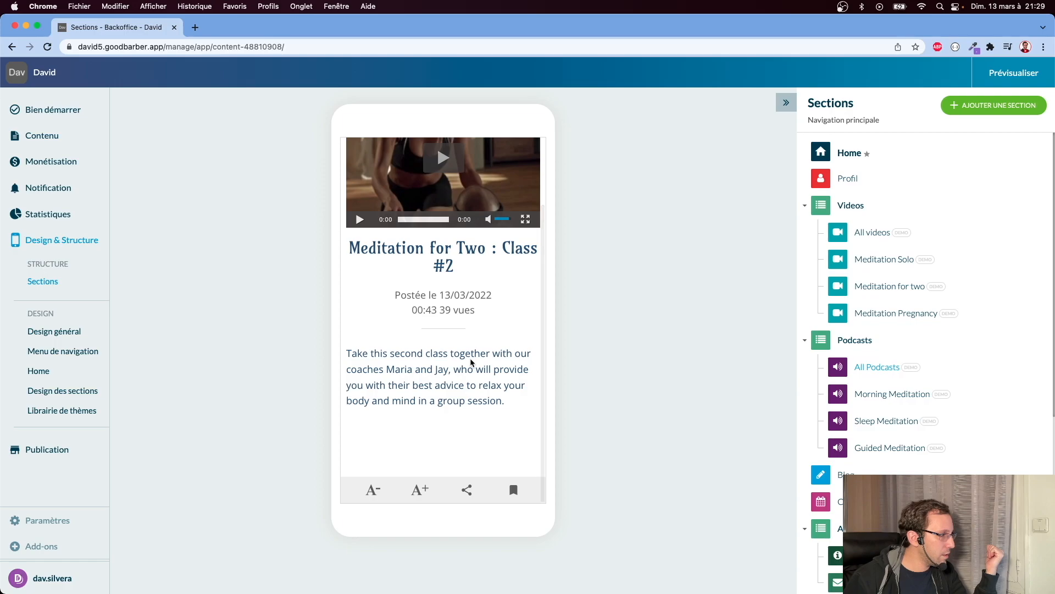
scroll(471, 363, up, 3)
click(356, 159)
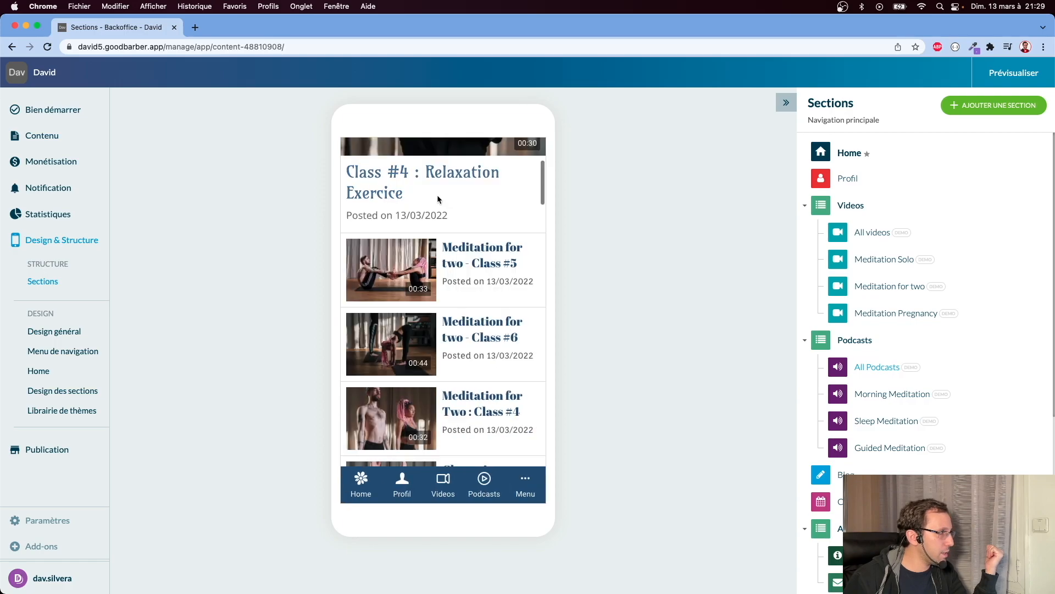
Check the favourites page in the preview and reopen the bookmarked video "Meditation for Two : Class #2".
scroll(477, 206, up, 3)
click(502, 153)
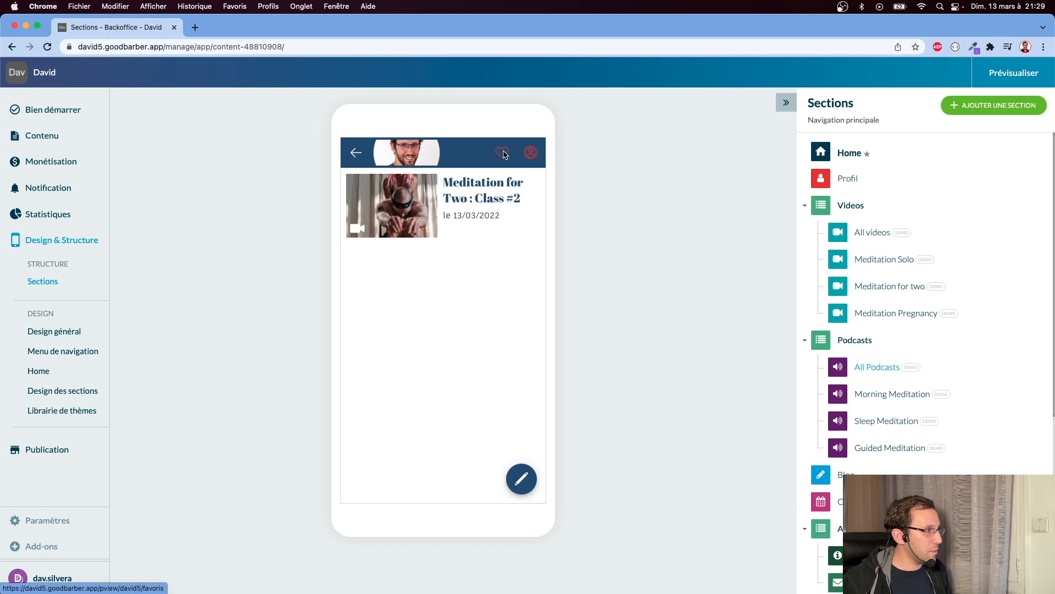
click(355, 153)
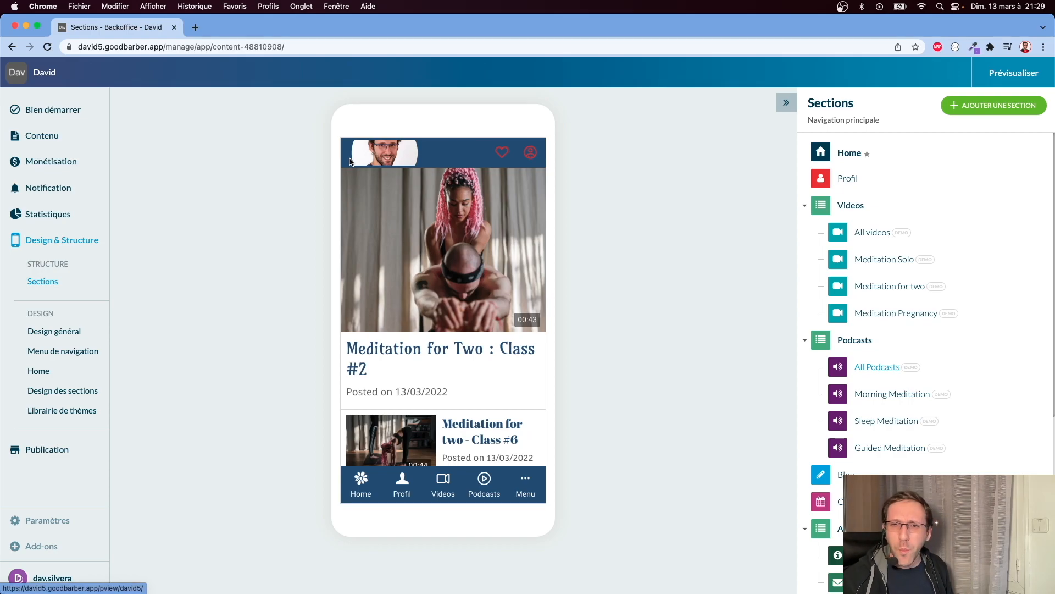
click(487, 336)
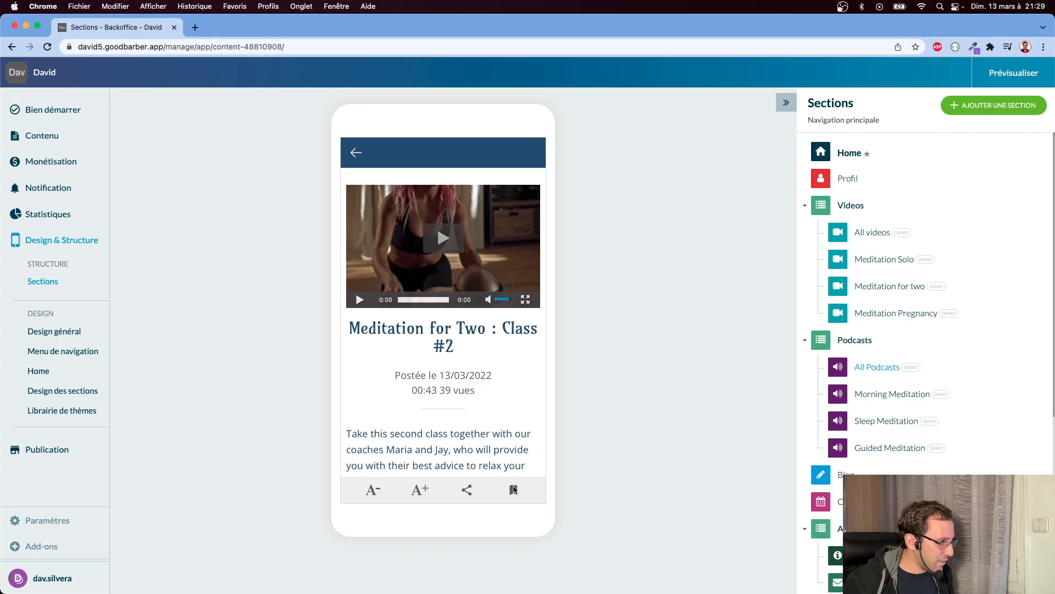
right_click(513, 490)
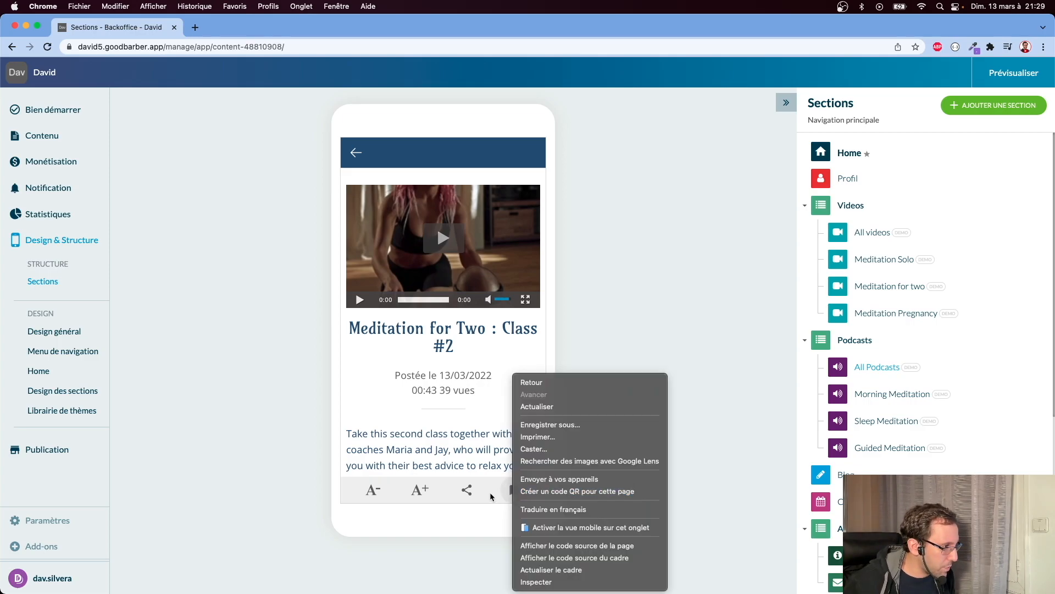
click(489, 492)
Convert the app's logo to black and white in the general design's Logo & Titre settings, trying the blur effect but saving without it.
click(56, 331)
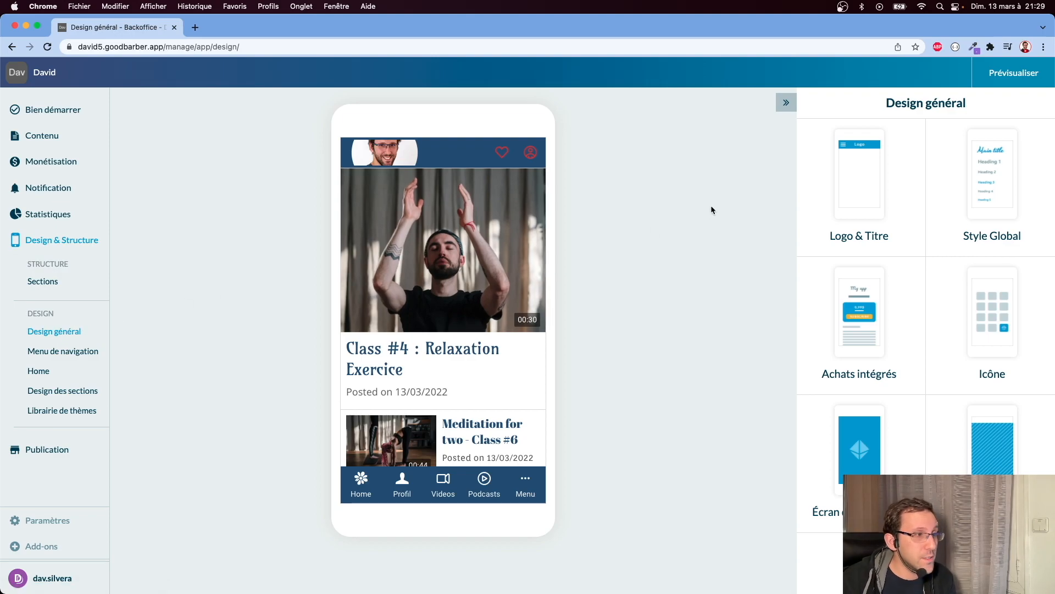
click(870, 187)
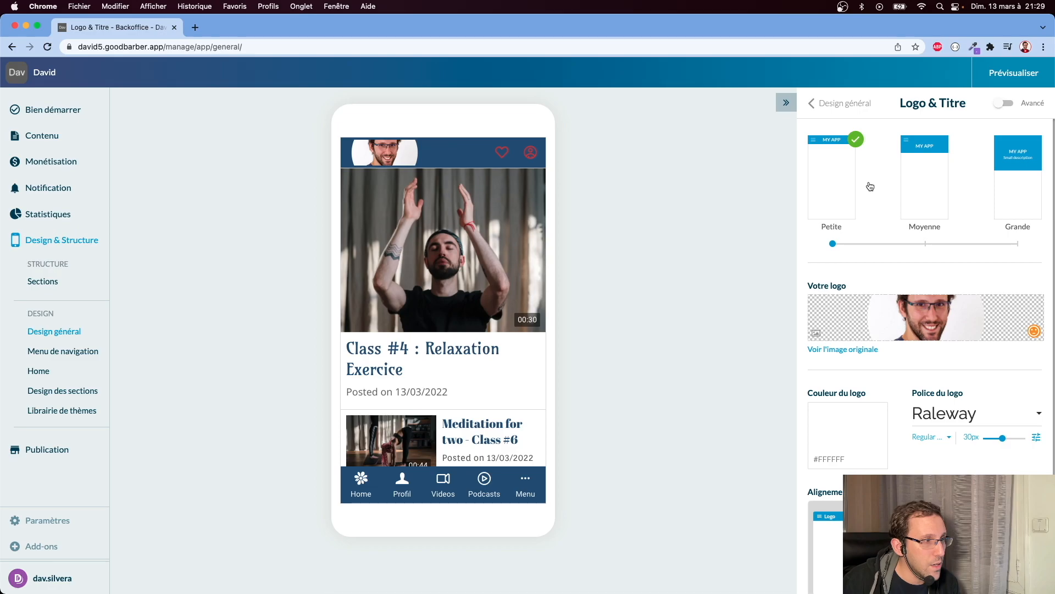
mouse_move(972, 328)
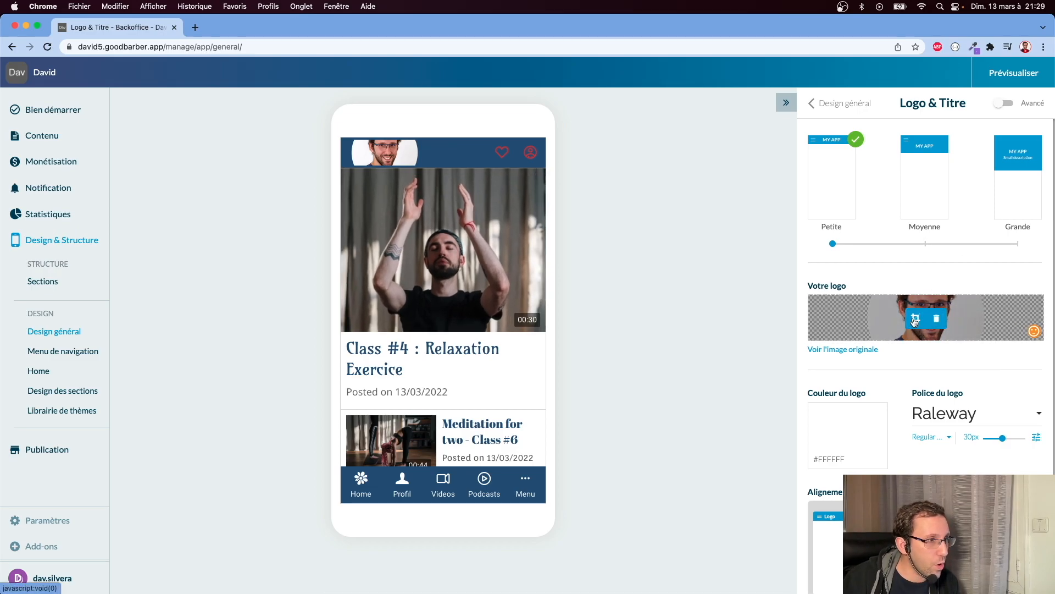
click(915, 320)
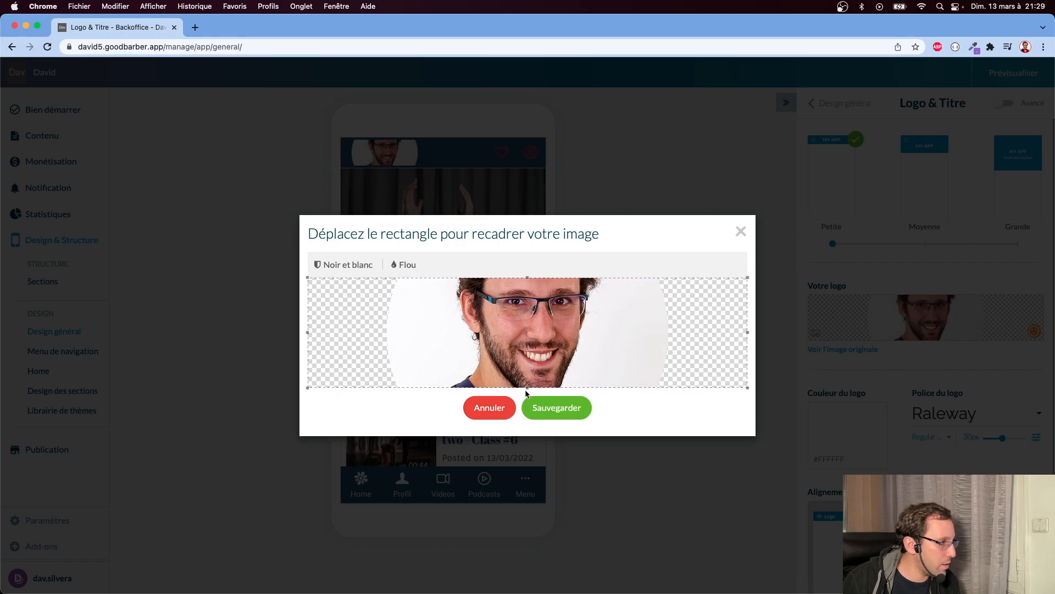
click(350, 268)
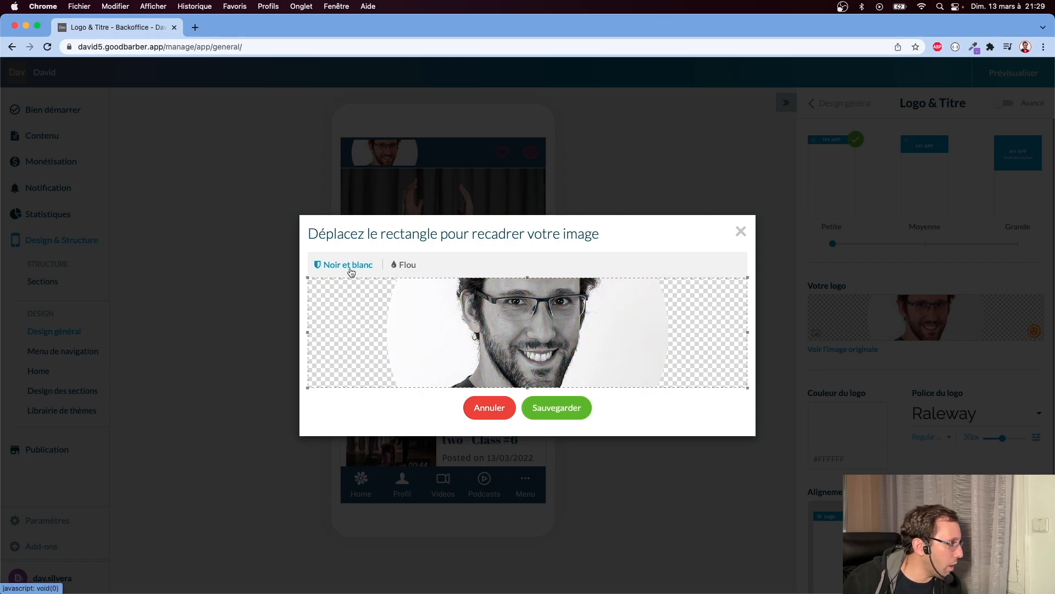
click(406, 267)
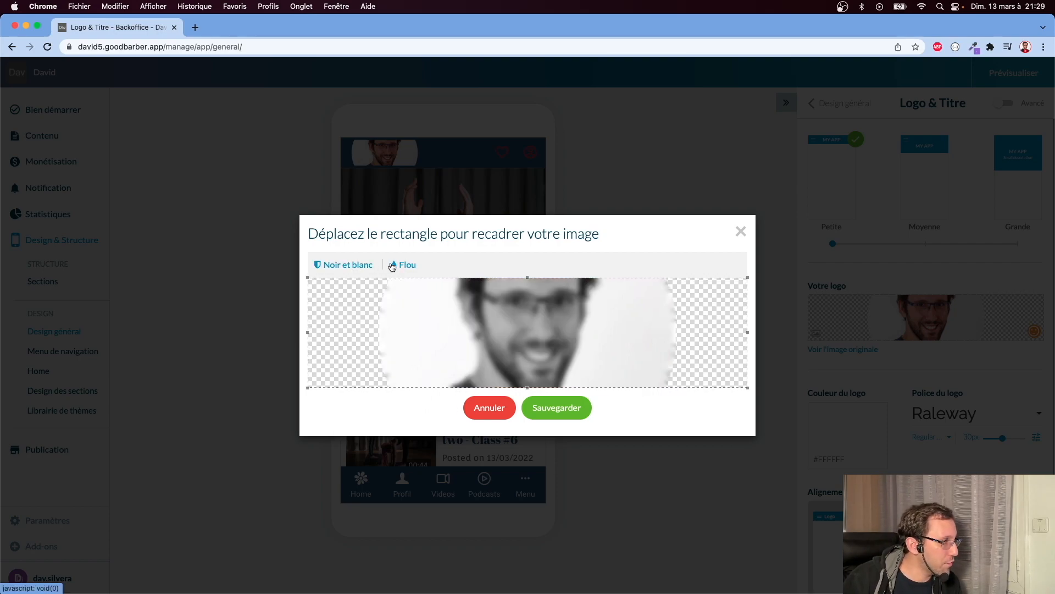
click(401, 267)
click(561, 409)
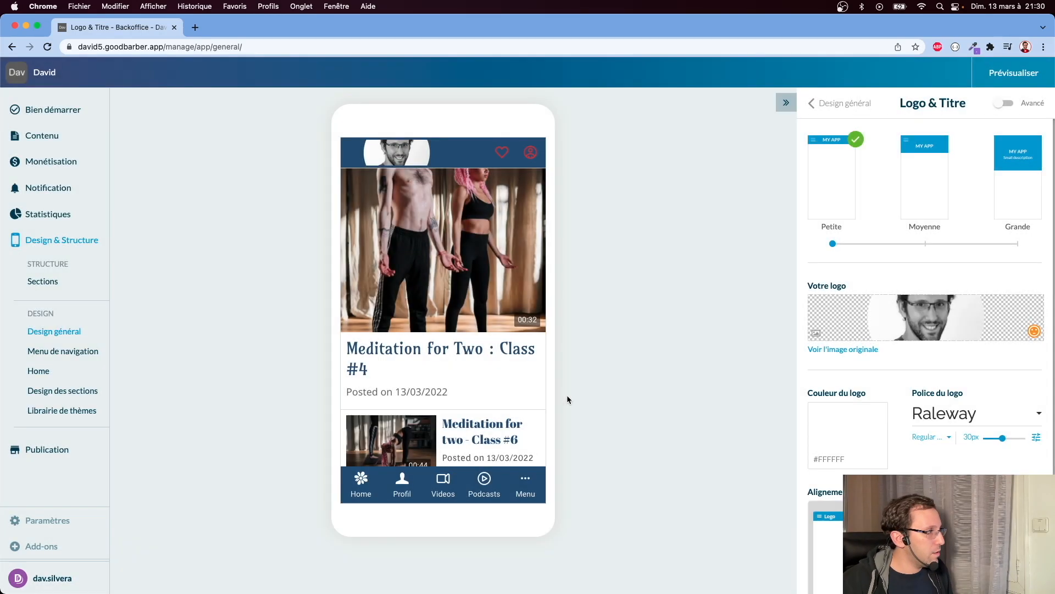
mouse_move(906, 303)
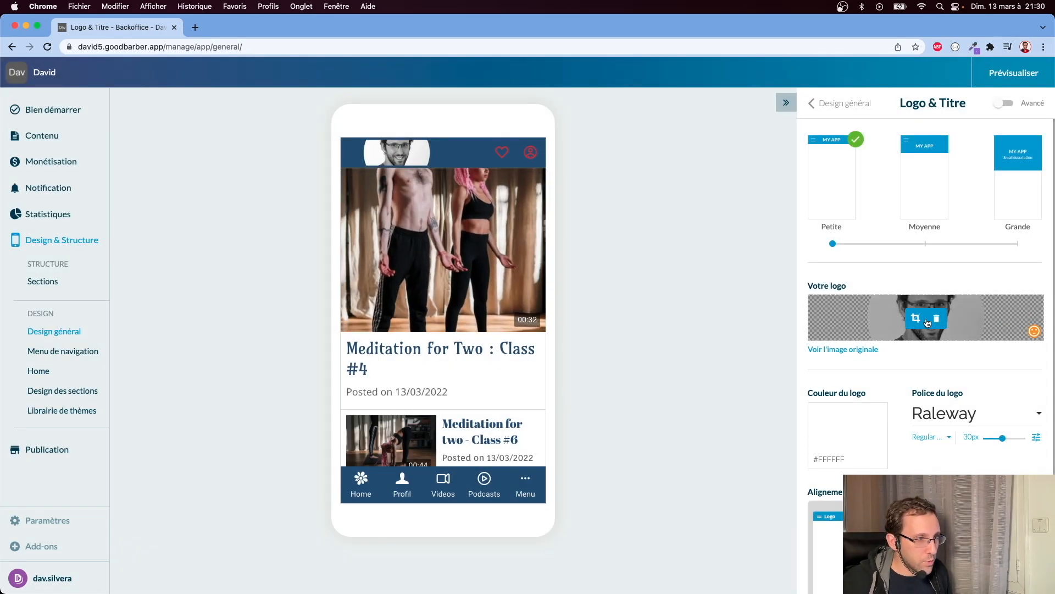
Centre the logo horizontally and set the logo font size to 10px, leaving the logo crop as it is.
click(914, 320)
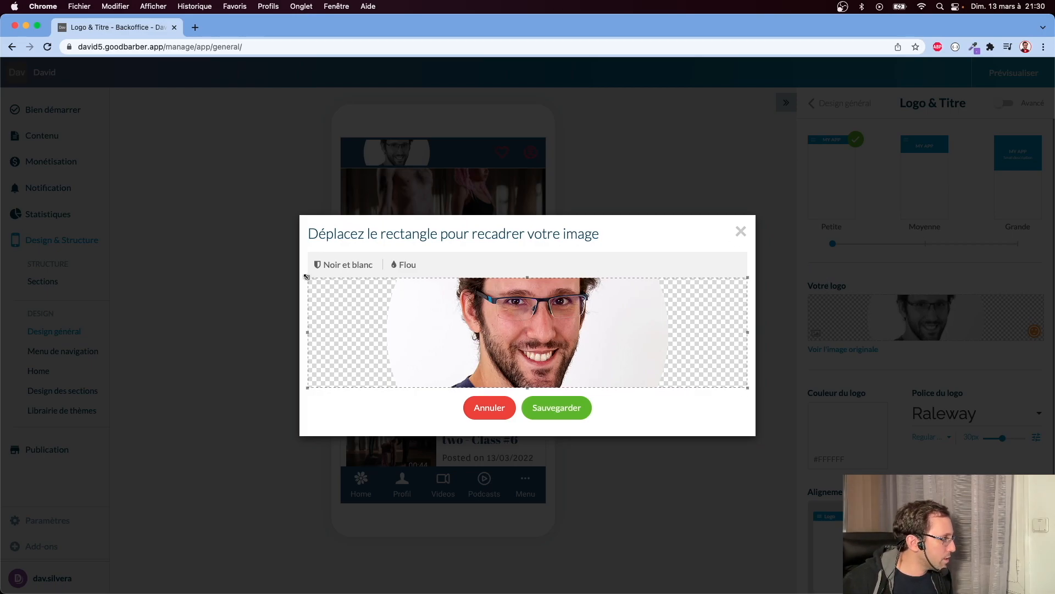
click(489, 408)
scroll(933, 439, down, 2)
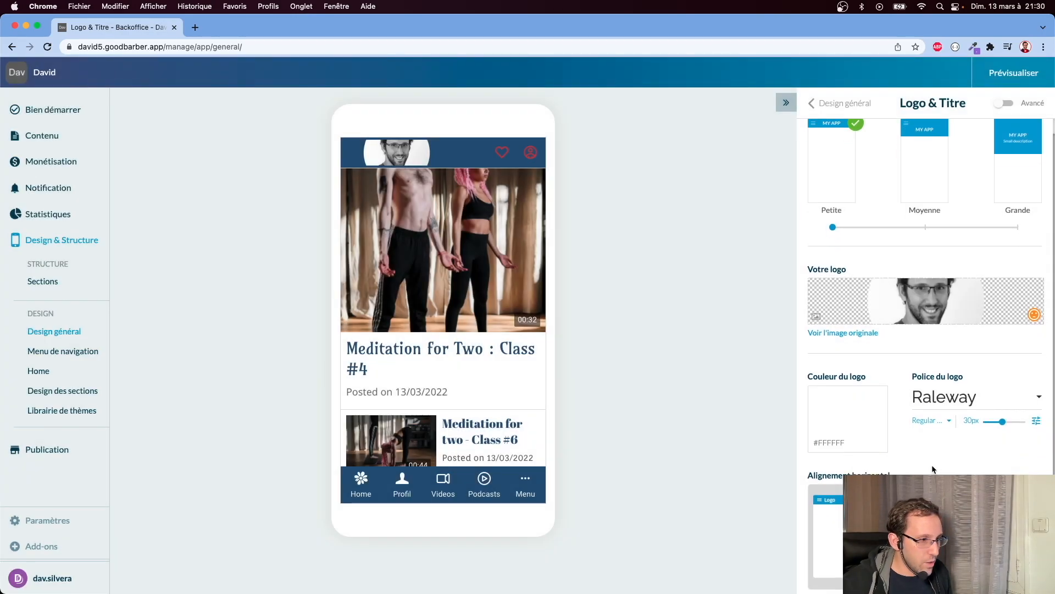
click(920, 506)
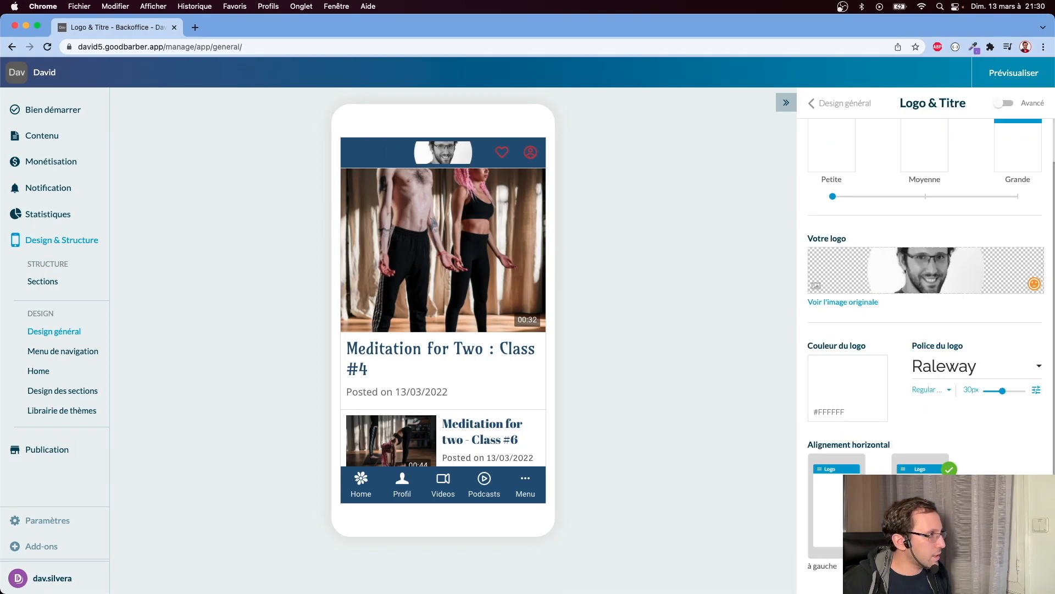
scroll(927, 381, up, 1)
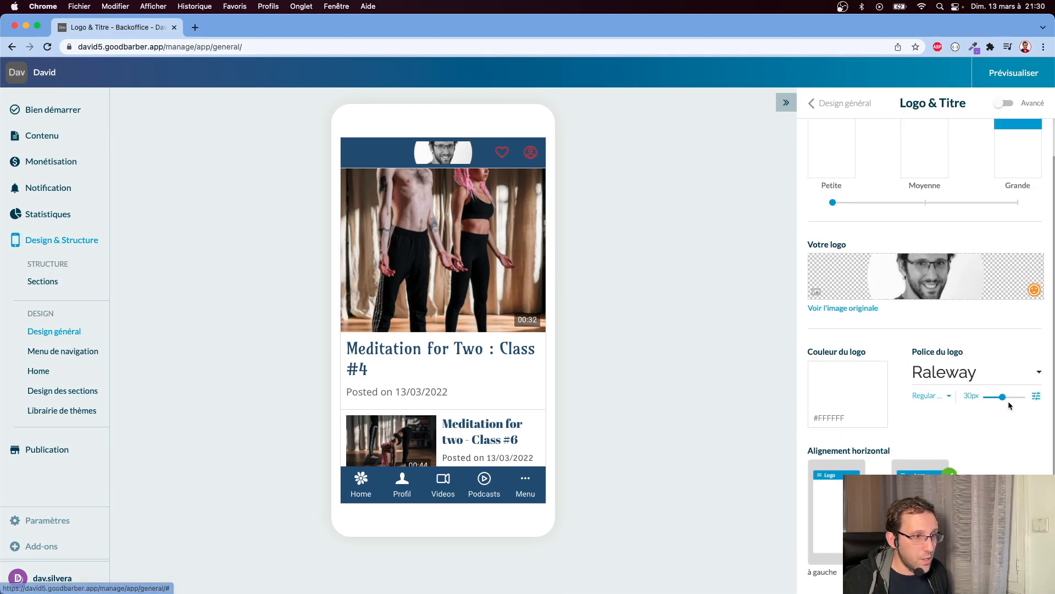
drag(1004, 400, 972, 407)
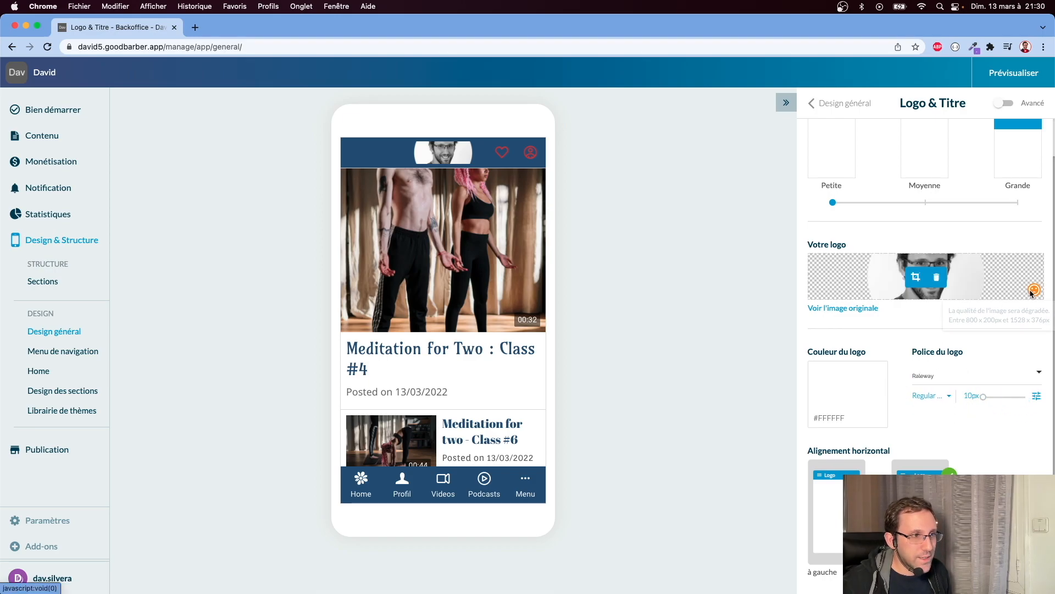
mouse_move(1033, 293)
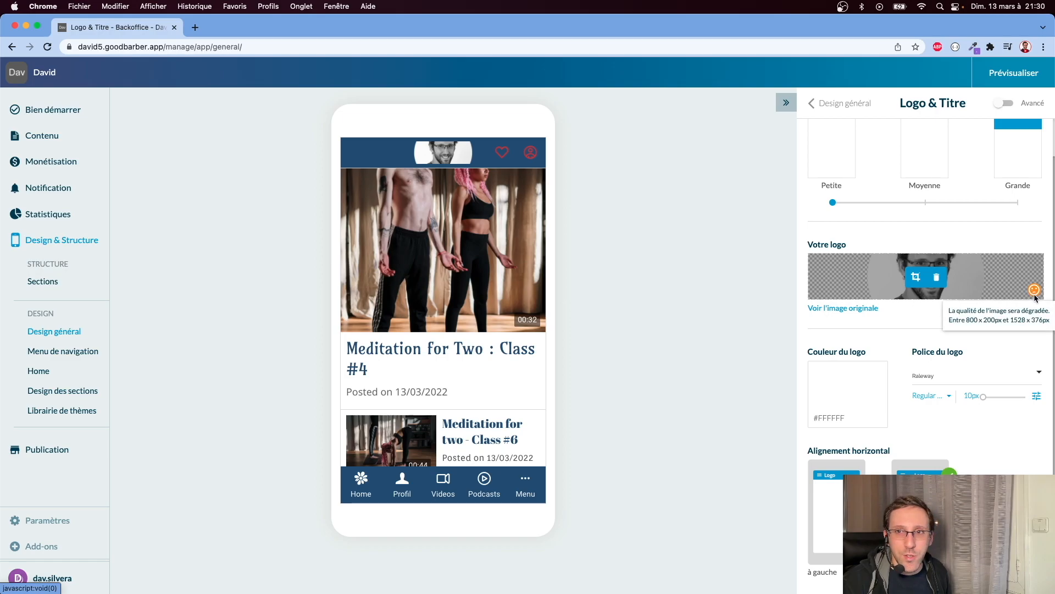
Try the Grande header size for the app and return it to Petite.
scroll(1035, 297, up, 2)
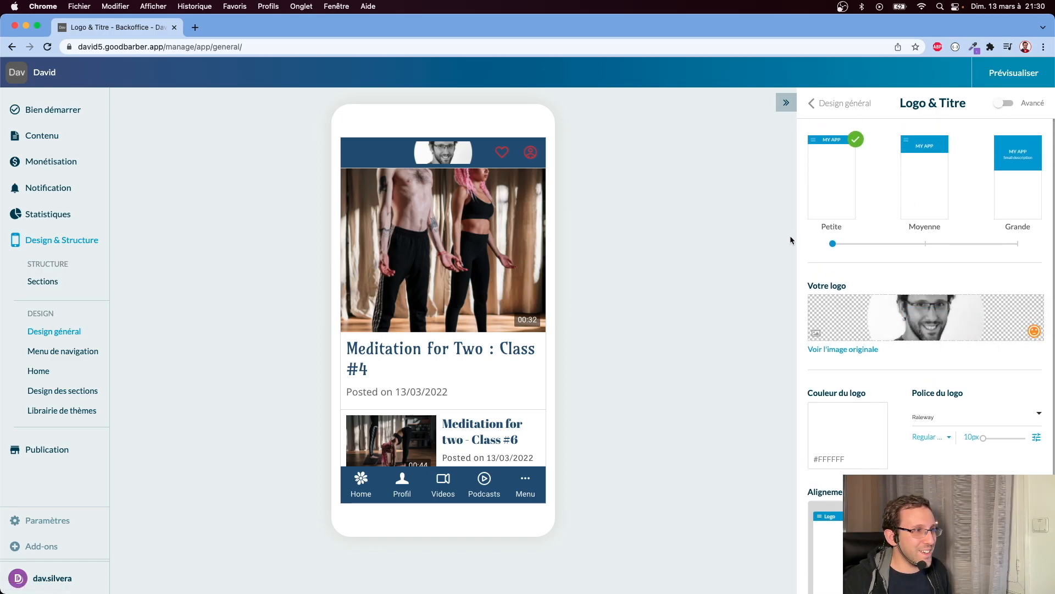
drag(856, 247, 1005, 257)
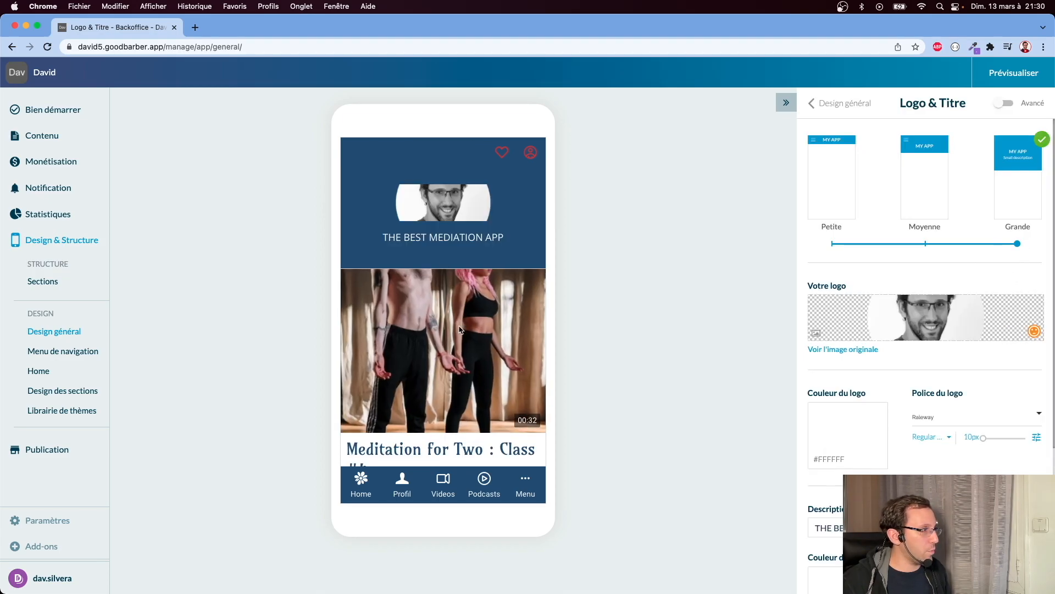
drag(1017, 244, 781, 242)
Switch the app's navigation menu to the Swipe template and move Profil below Blog in the main navigation.
click(45, 352)
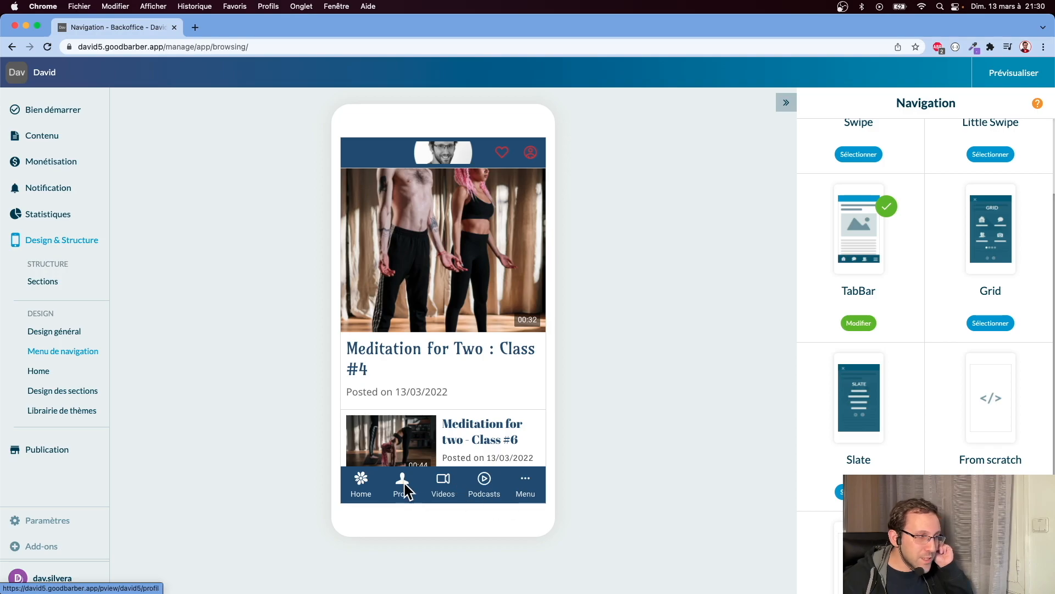
scroll(880, 302, up, 2)
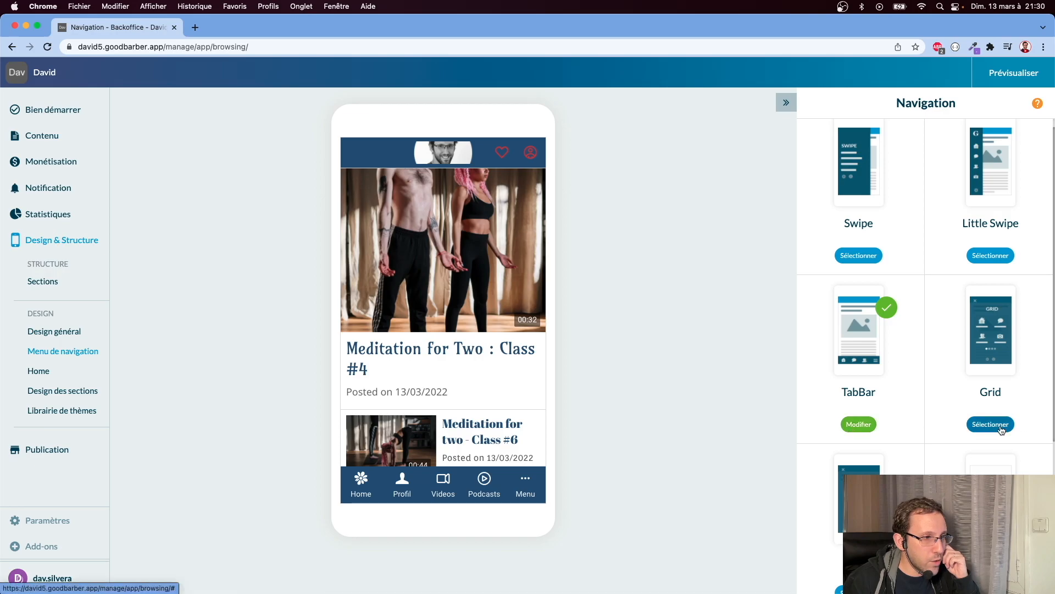
click(844, 257)
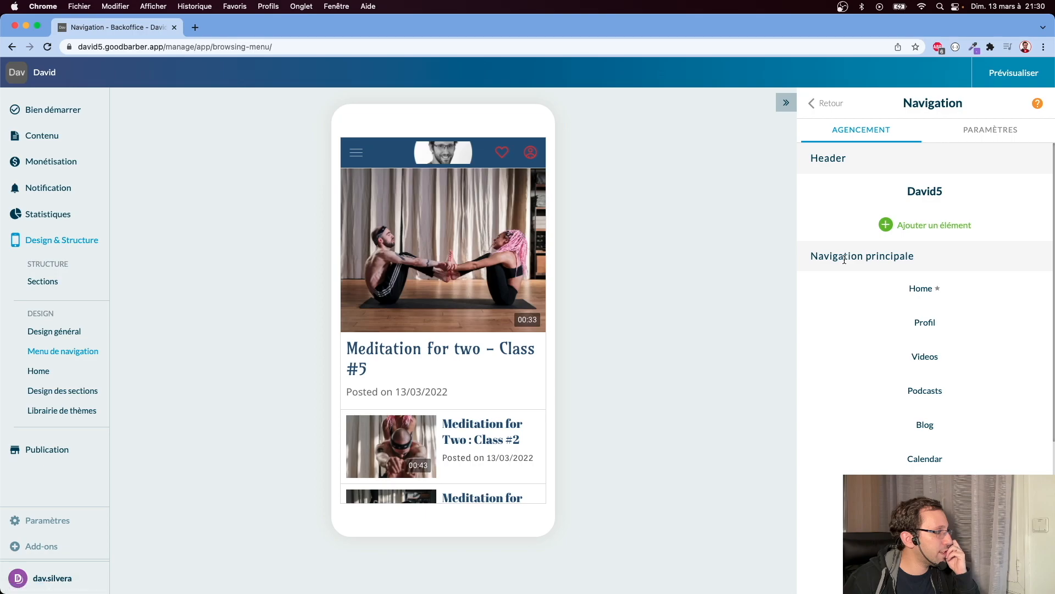
click(355, 157)
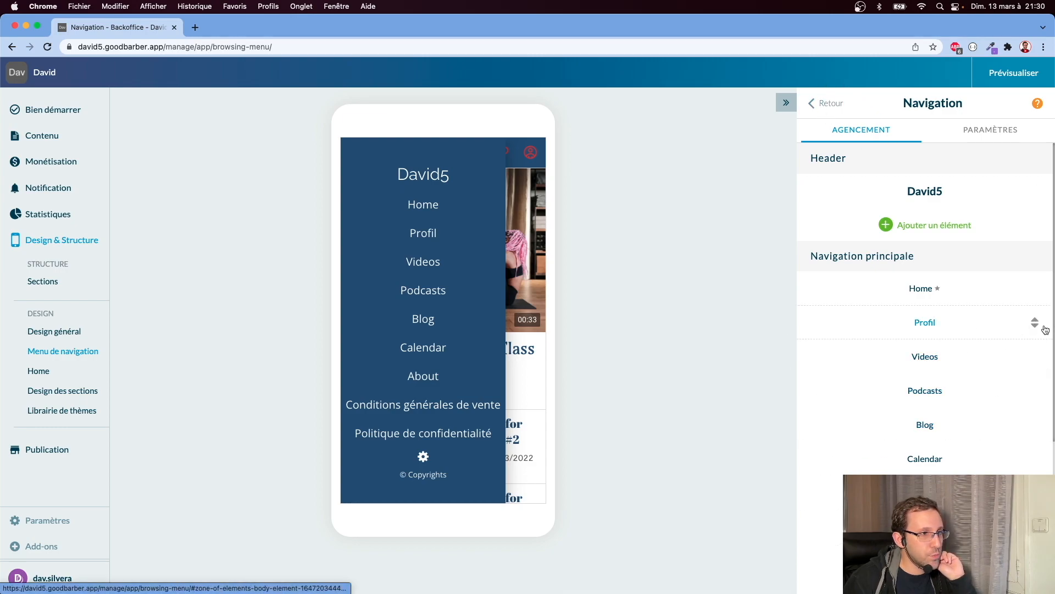
drag(1035, 321, 1036, 379)
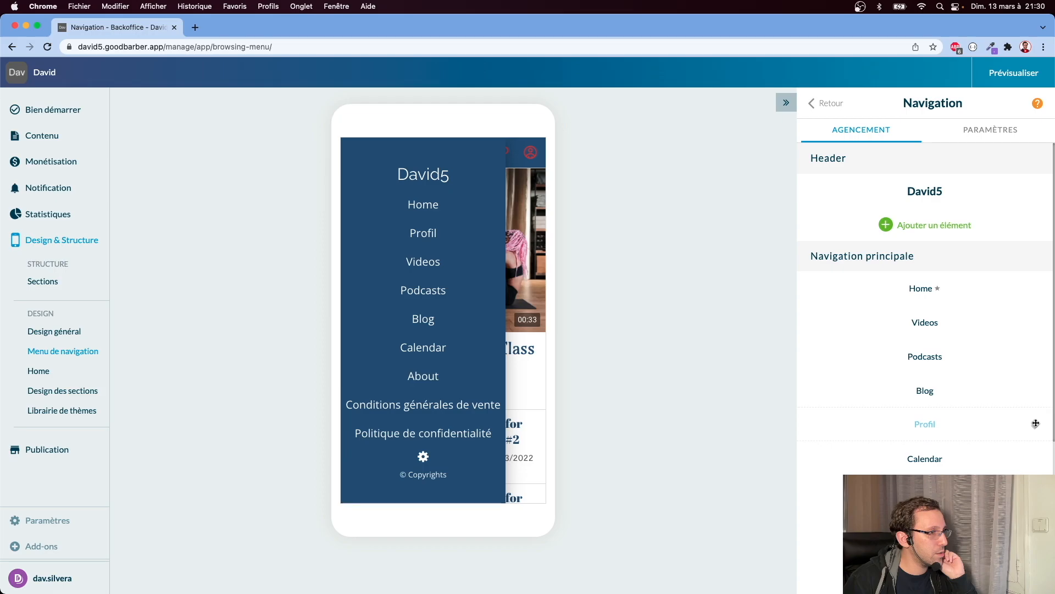
drag(1035, 423, 1036, 425)
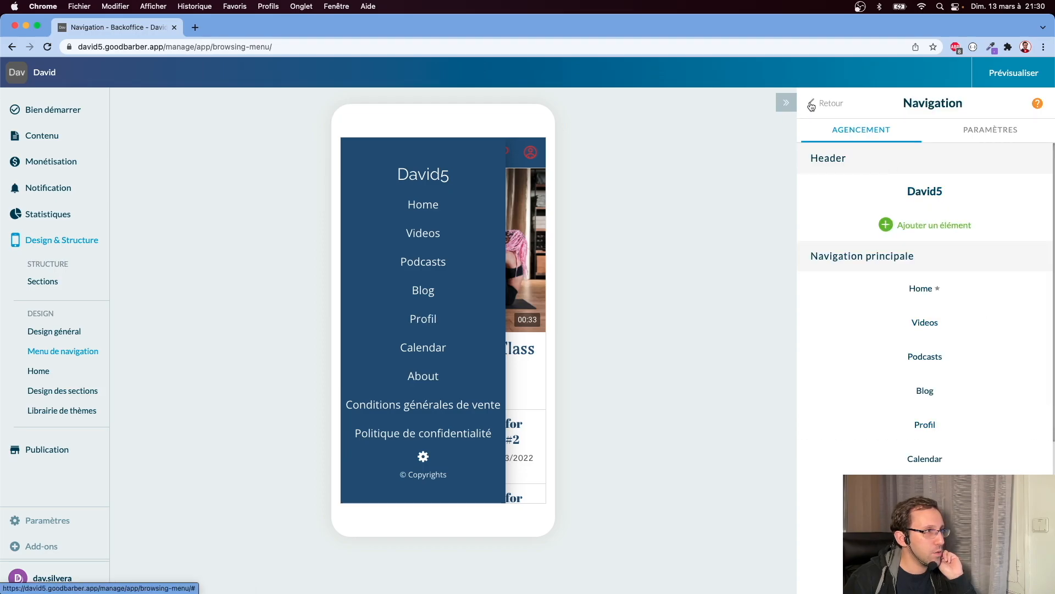
Try the Grid template for the navigation menu, closing and reopening its menu in the app preview.
click(822, 103)
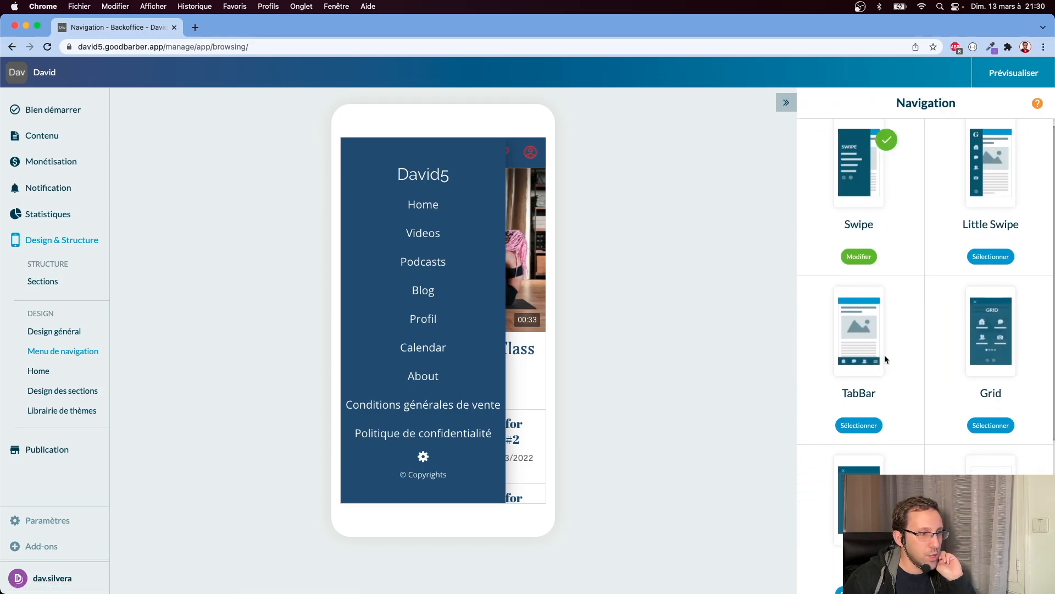
scroll(885, 354, down, 3)
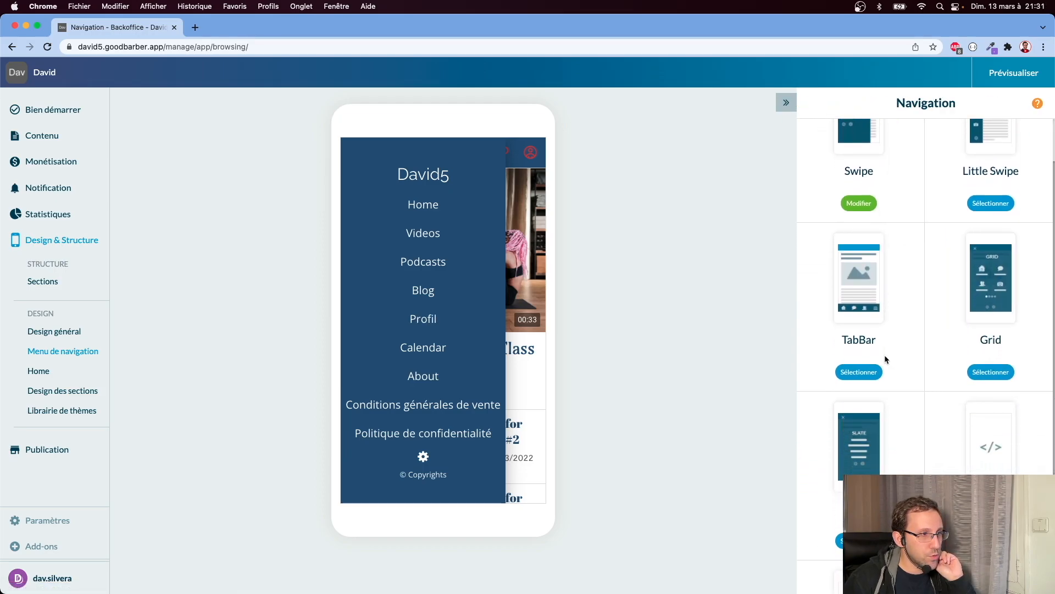
click(995, 379)
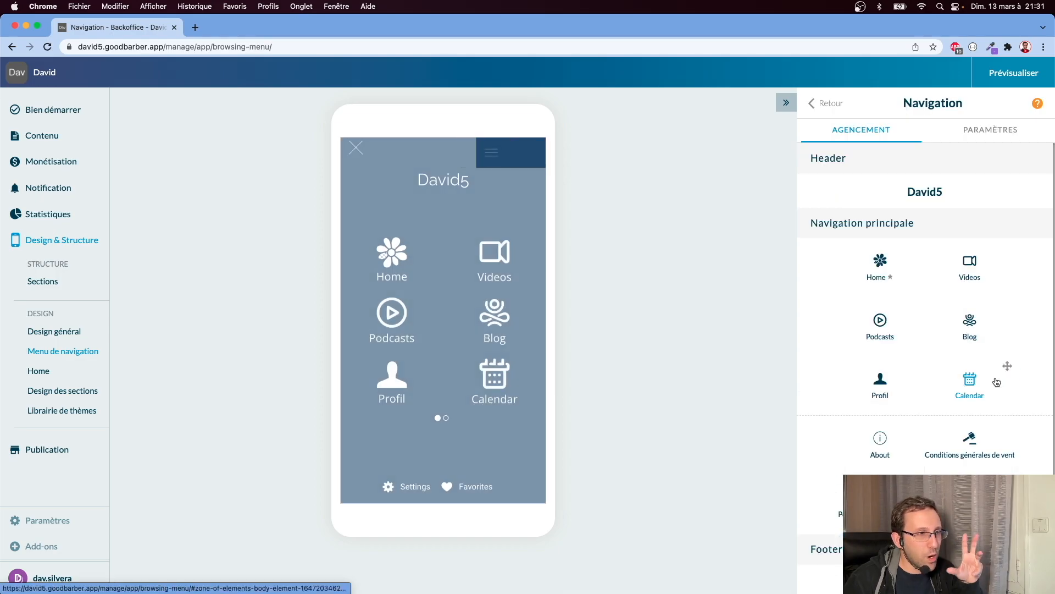
click(357, 152)
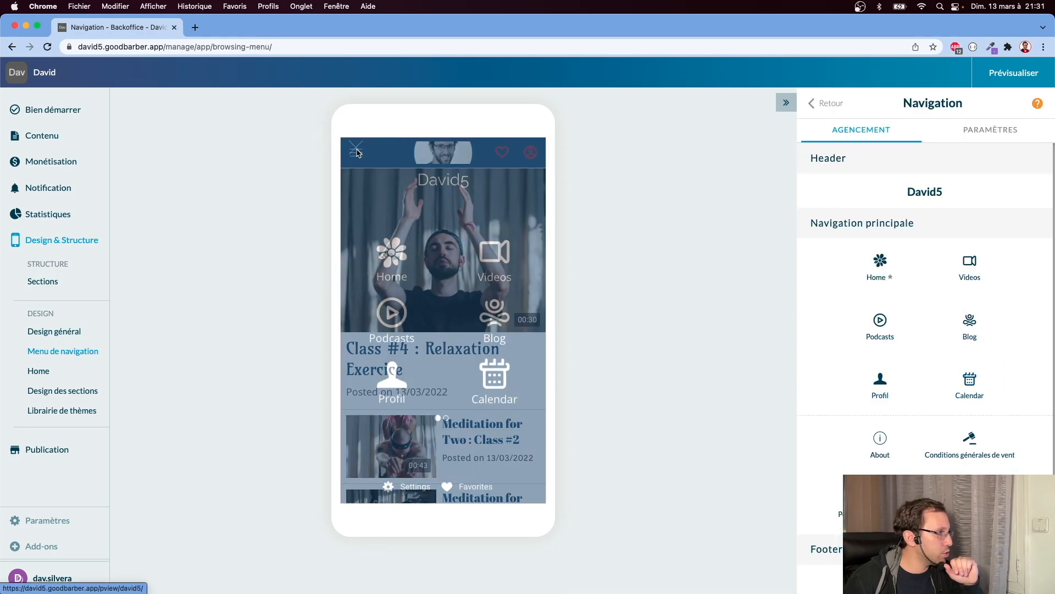
click(358, 154)
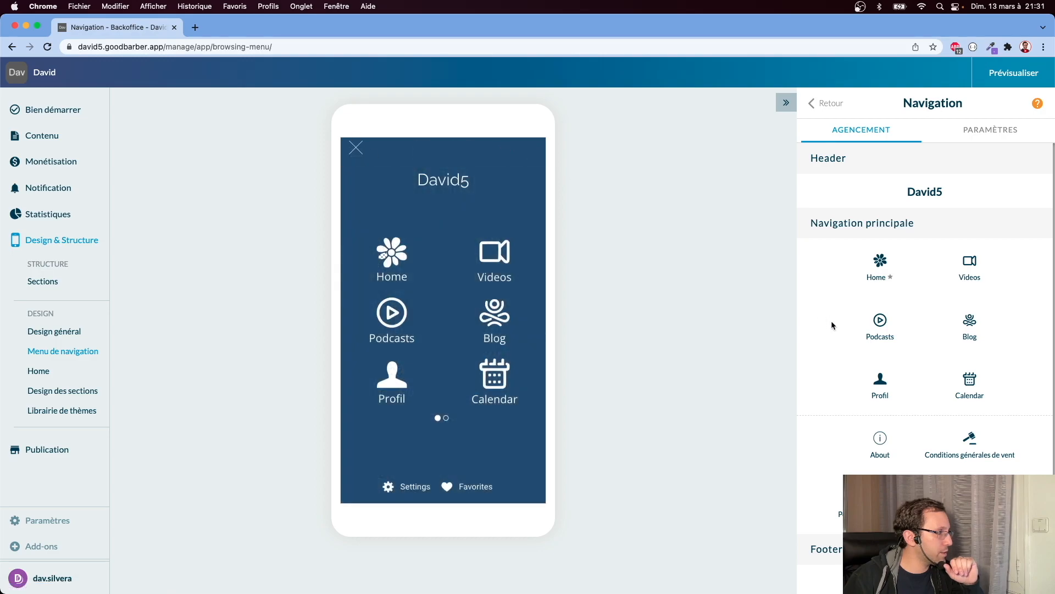
click(347, 145)
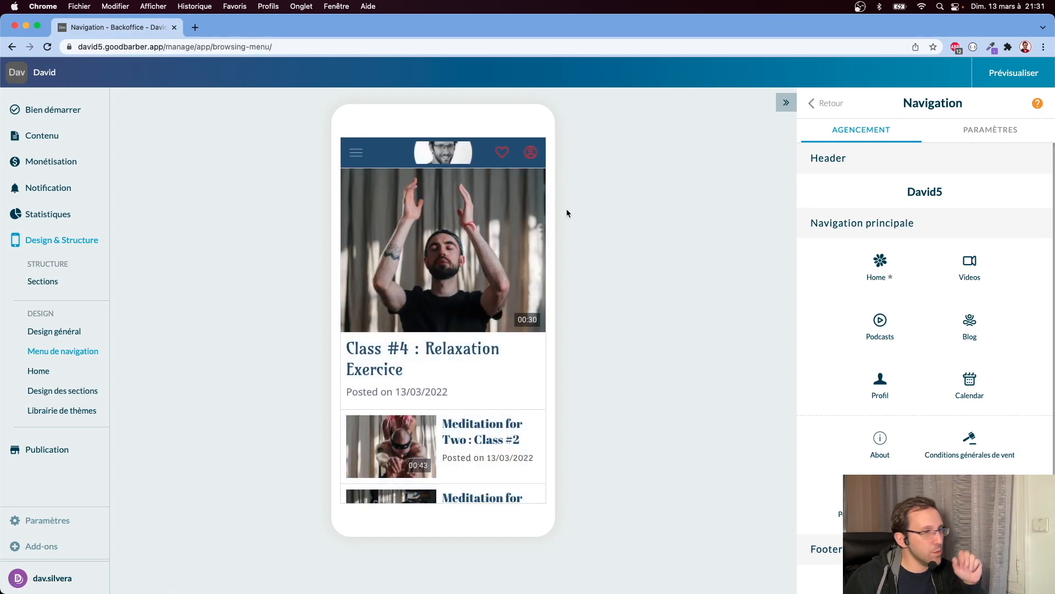
Try the Little Swipe template for the navigation menu and browse its icon menu in the app preview.
click(823, 105)
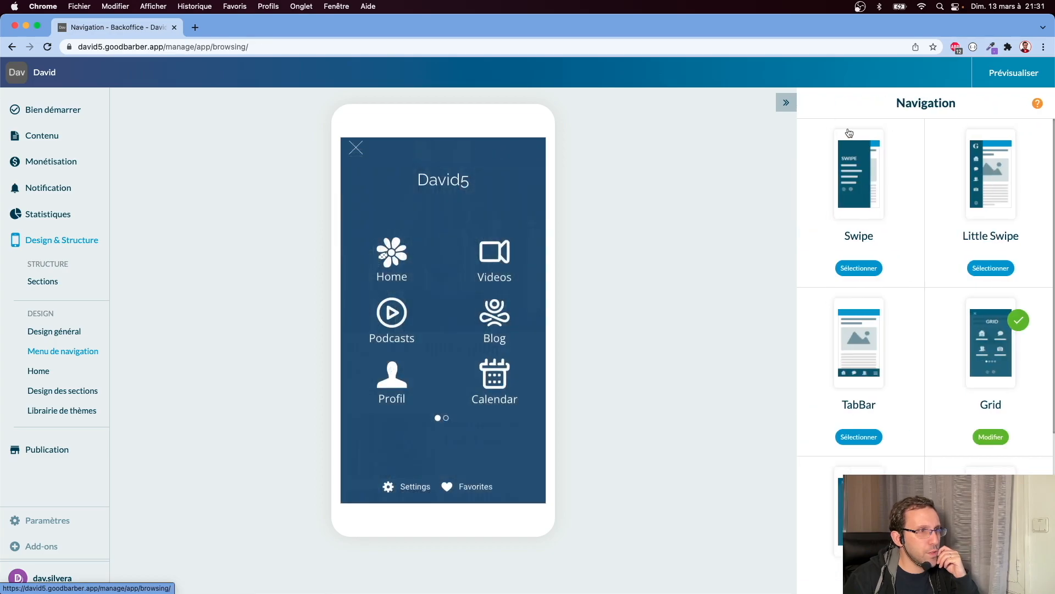
scroll(955, 424, down, 2)
scroll(952, 420, down, 3)
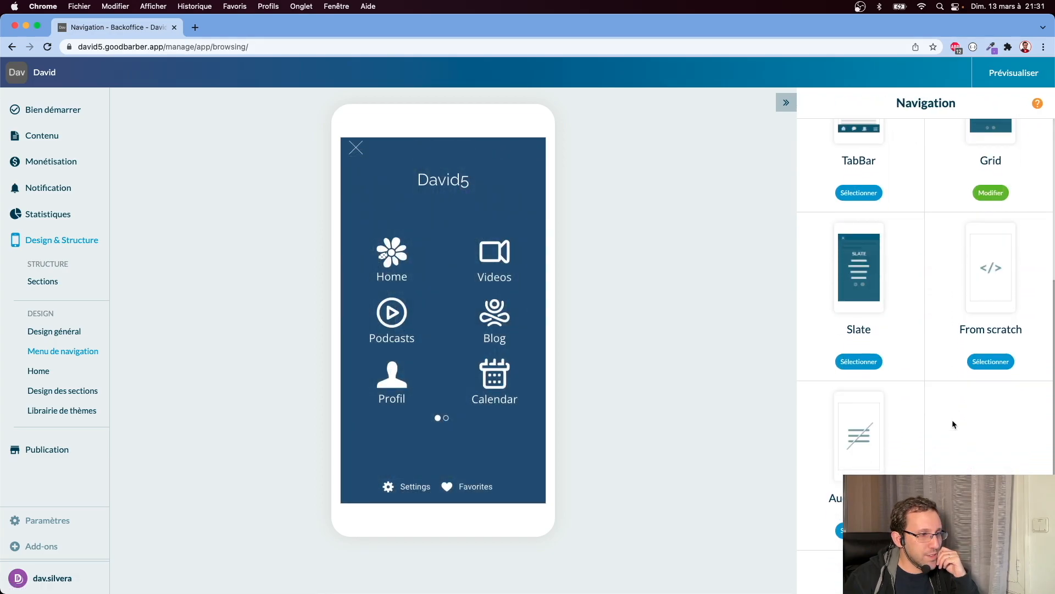
scroll(952, 420, up, 5)
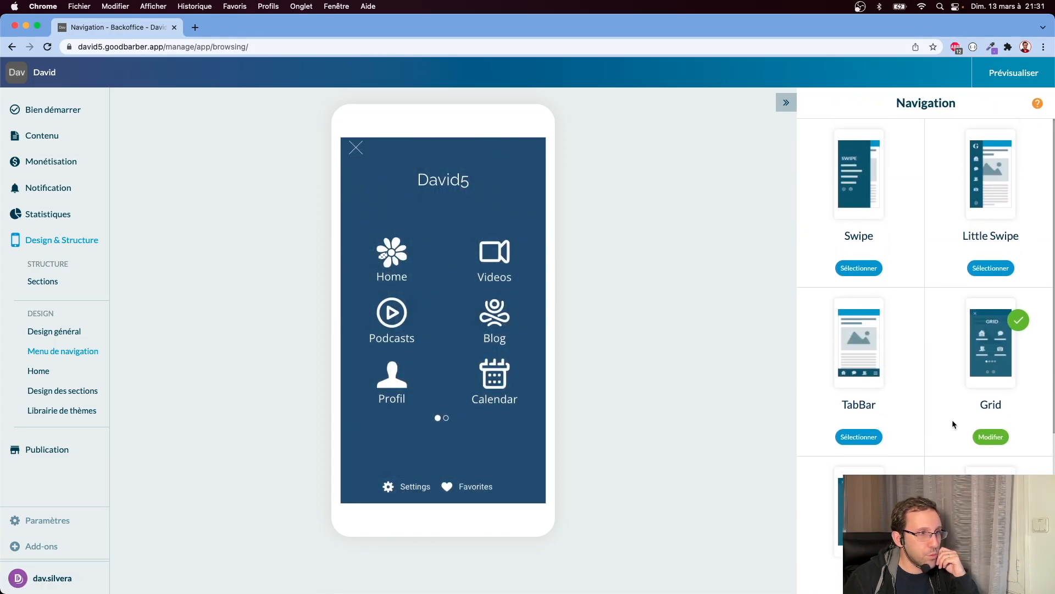
click(990, 269)
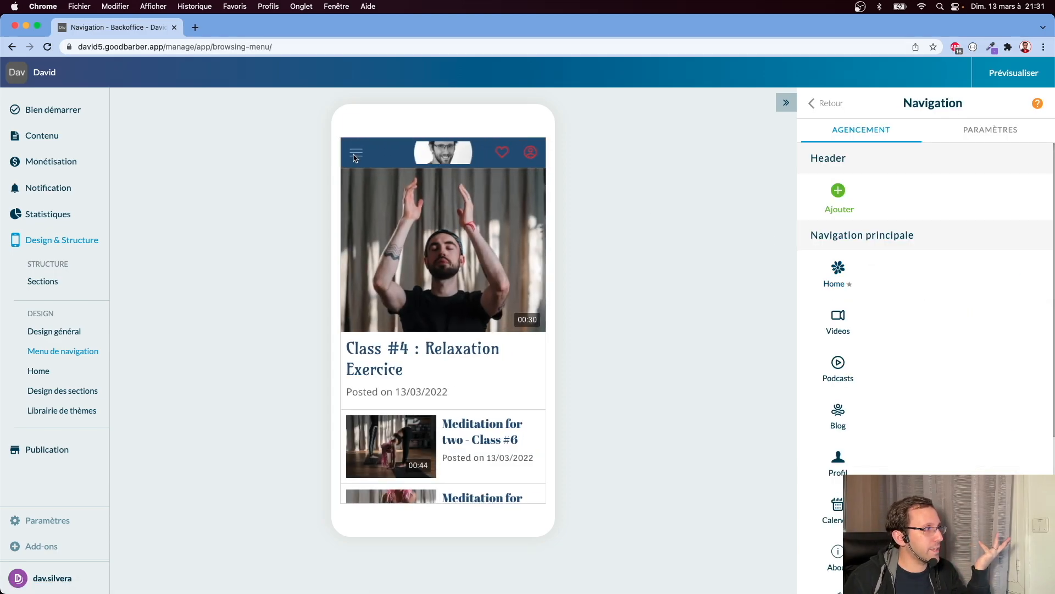
click(355, 159)
scroll(372, 453, down, 3)
scroll(372, 454, up, 3)
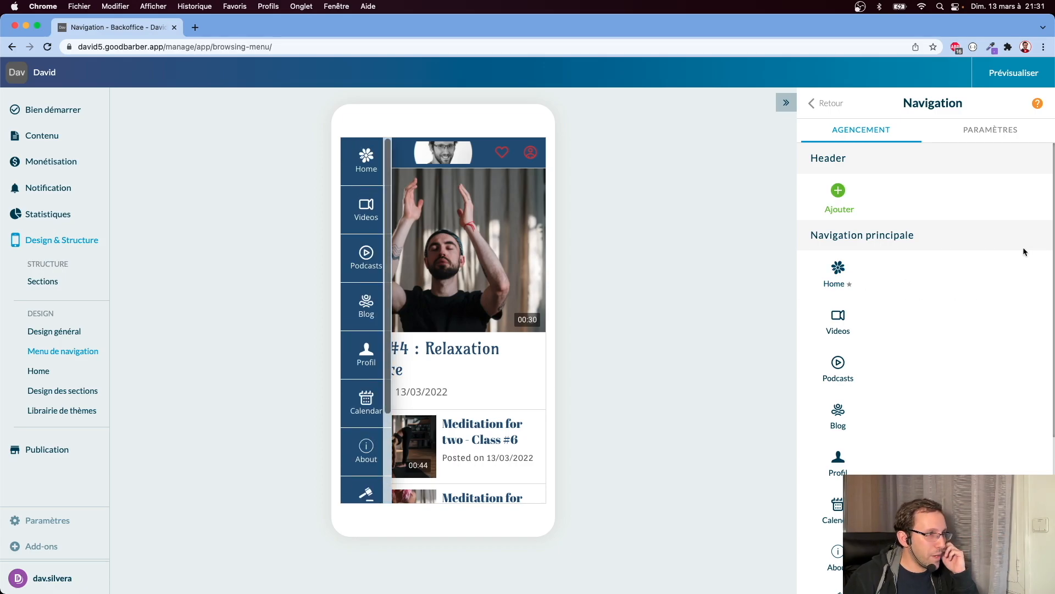
Set the navigation menu back to the Swipe template, then open and close its menu in the app preview.
click(824, 104)
click(861, 267)
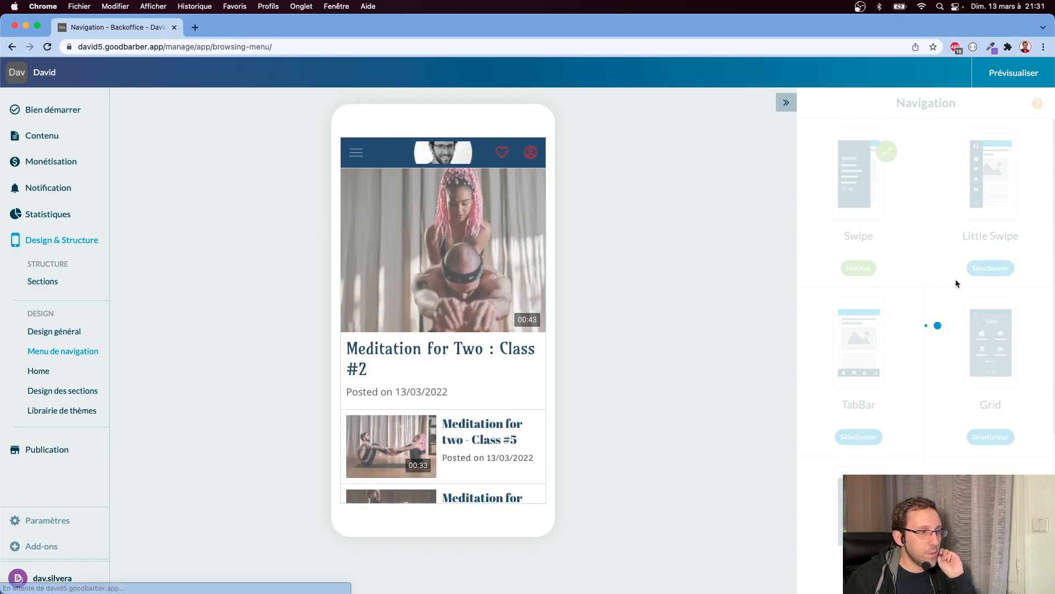
click(355, 155)
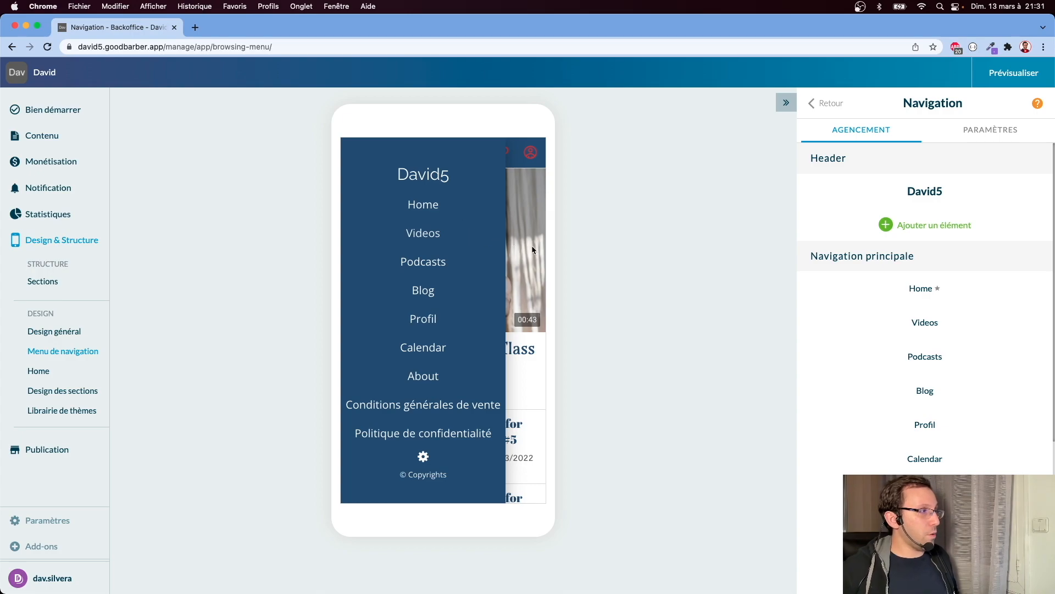
click(532, 247)
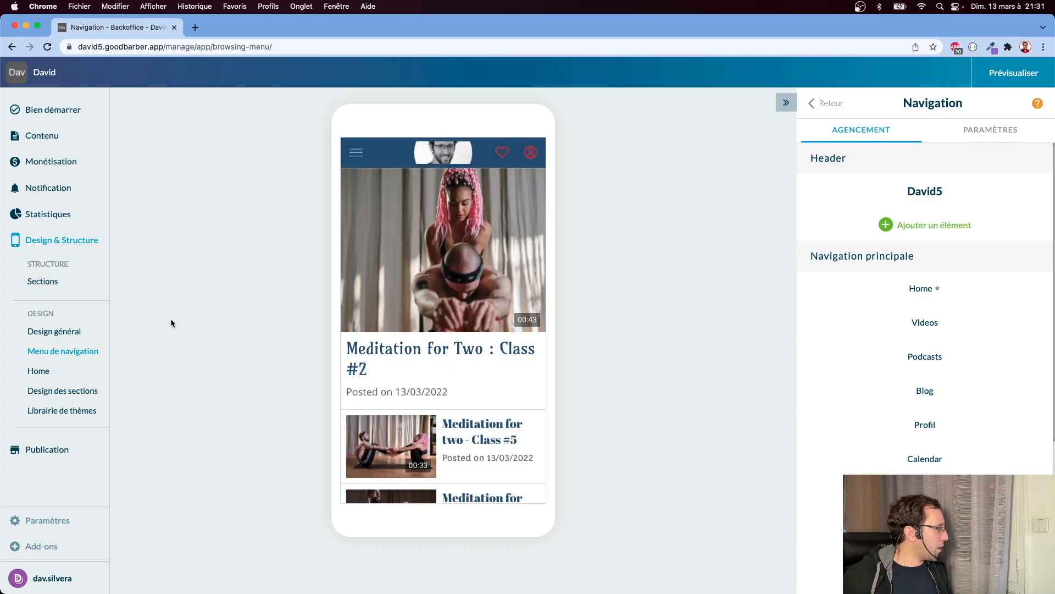
Review the home page's widgets and the Widget Blog settings alongside the blog list in the app preview.
click(48, 373)
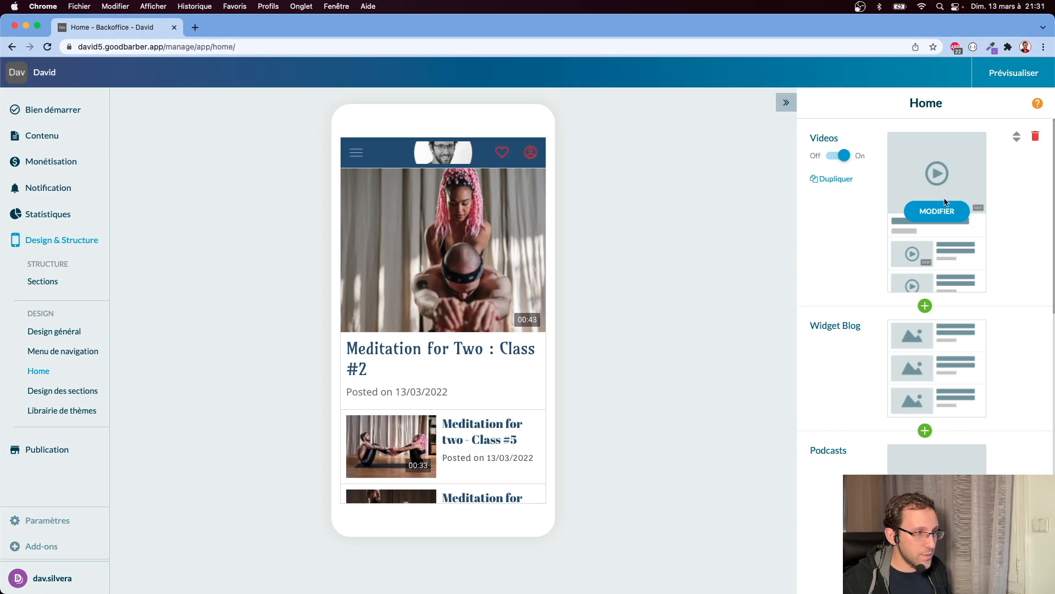
scroll(953, 278, down, 5)
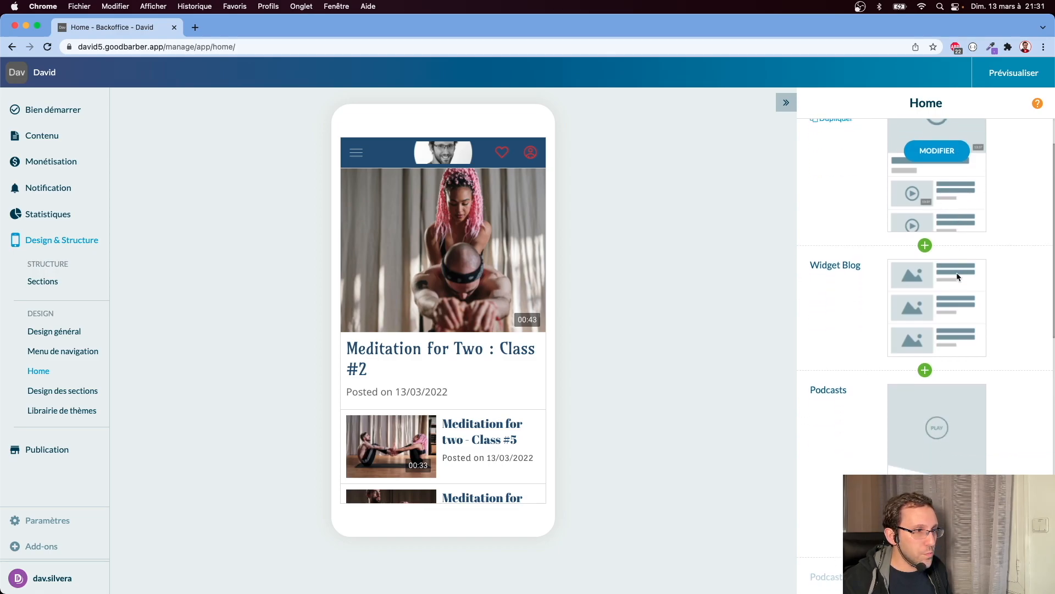
click(941, 233)
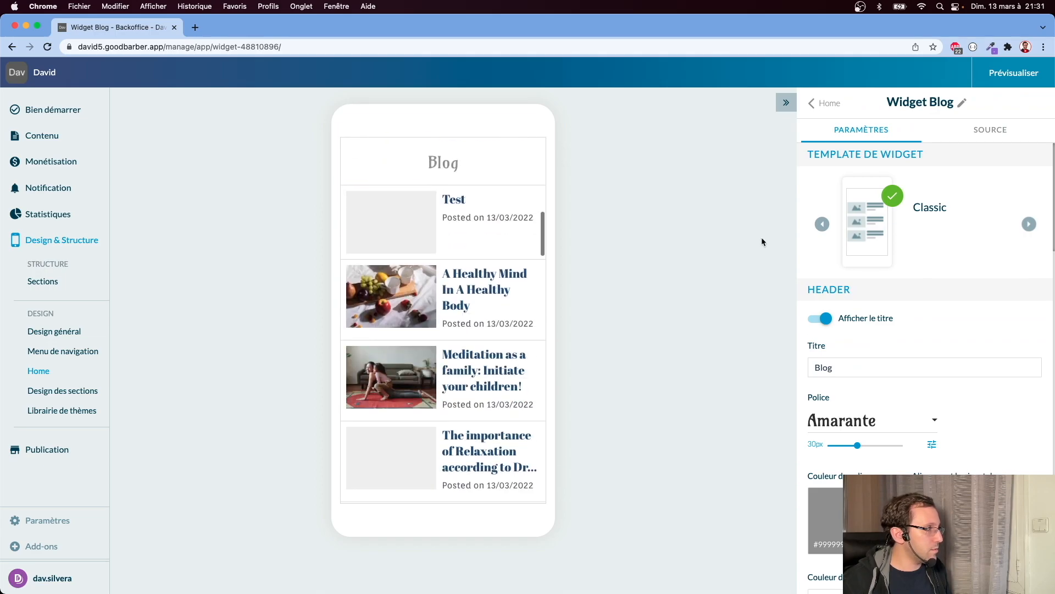
scroll(466, 325, up, 10)
scroll(466, 331, up, 1)
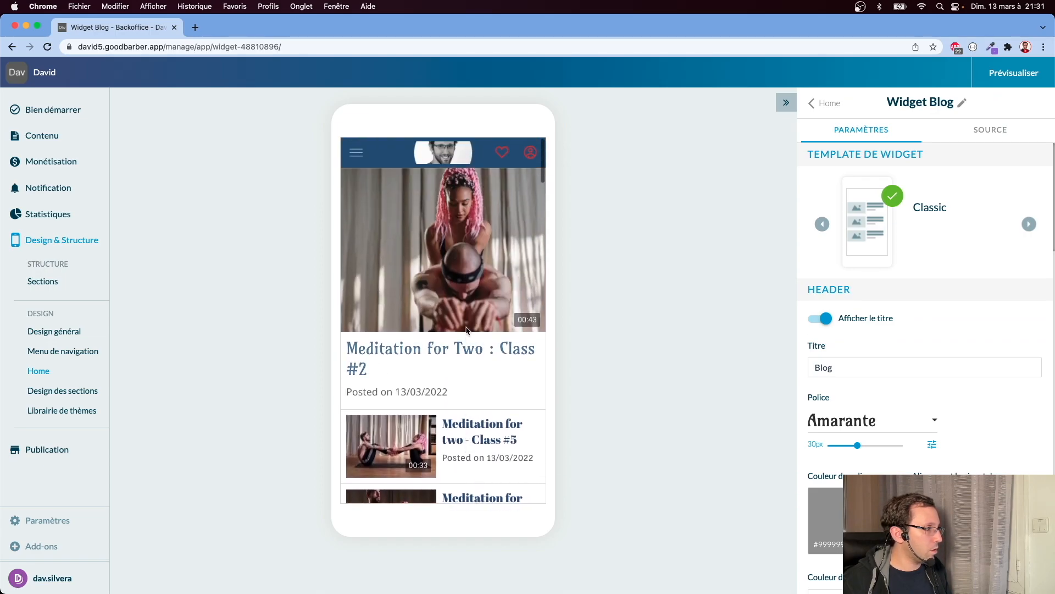
scroll(466, 331, down, 13)
Move the Videos widget below Widget Blog in the home page layout and check the new order in the preview.
click(835, 103)
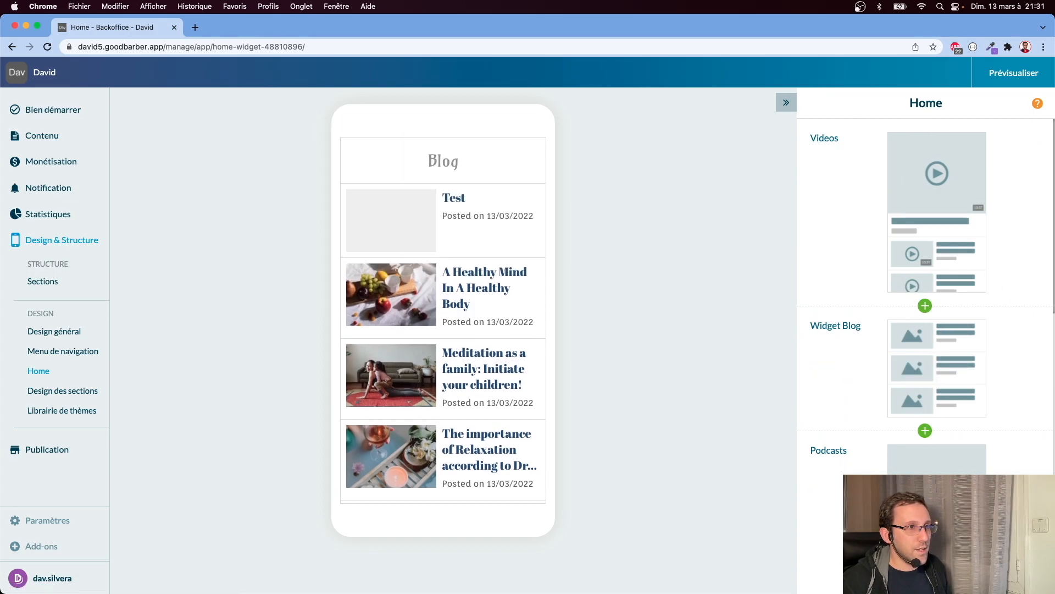
click(1017, 139)
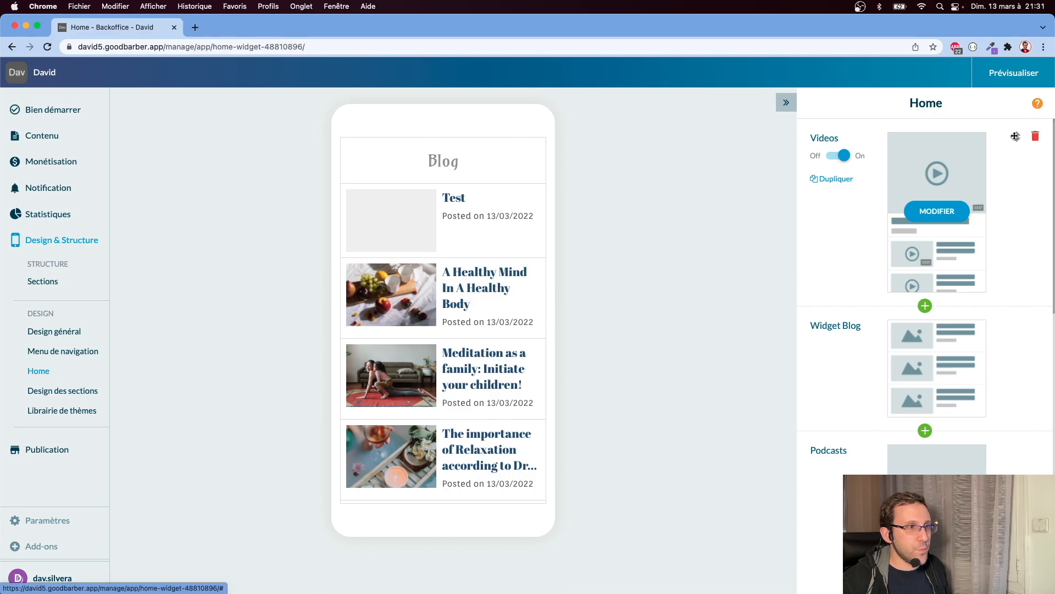
scroll(443, 266, up, 5)
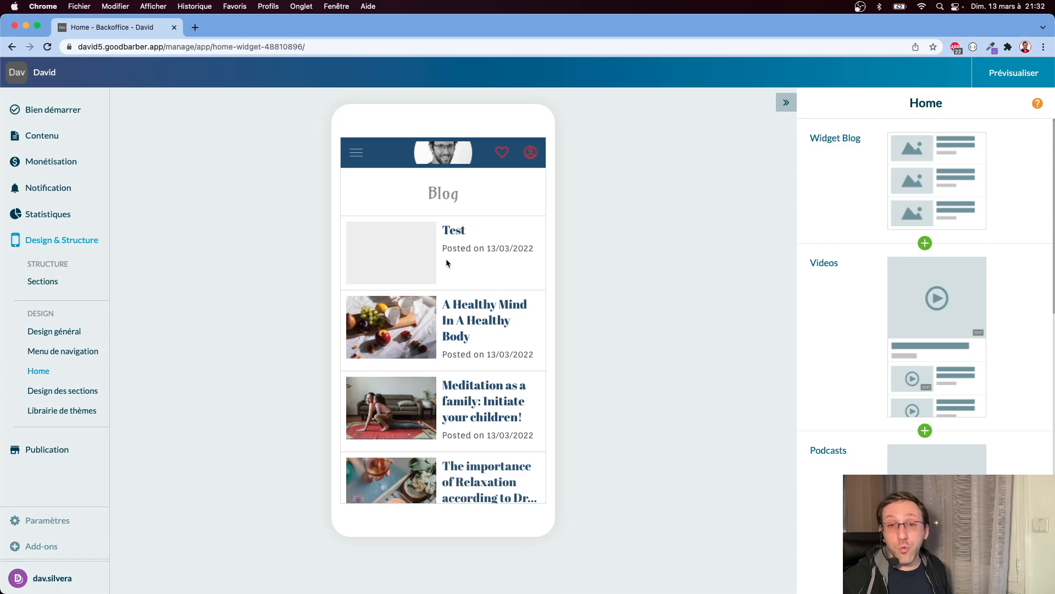
Review the blog, video and podcast content in the home page preview and compare it with the widget list.
scroll(447, 259, down, 5)
scroll(446, 259, down, 6)
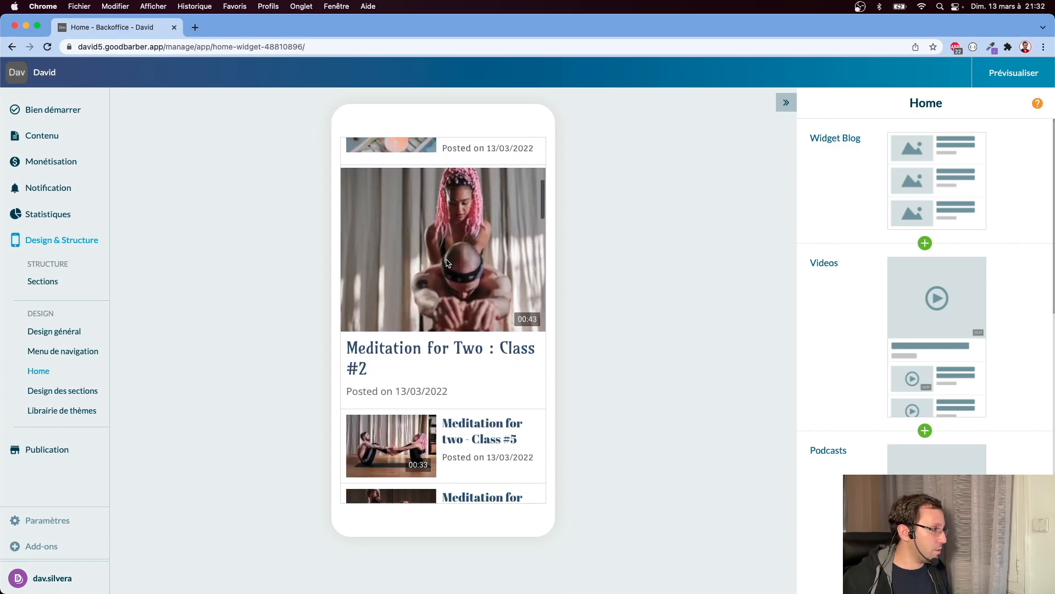
scroll(446, 259, down, 6)
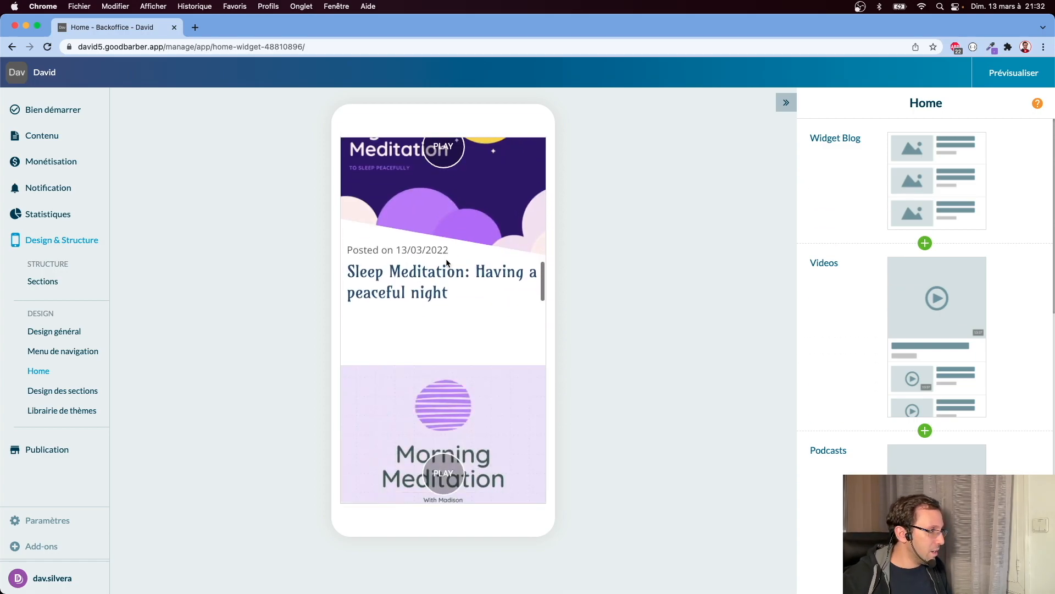
mouse_move(901, 358)
mouse_move(849, 174)
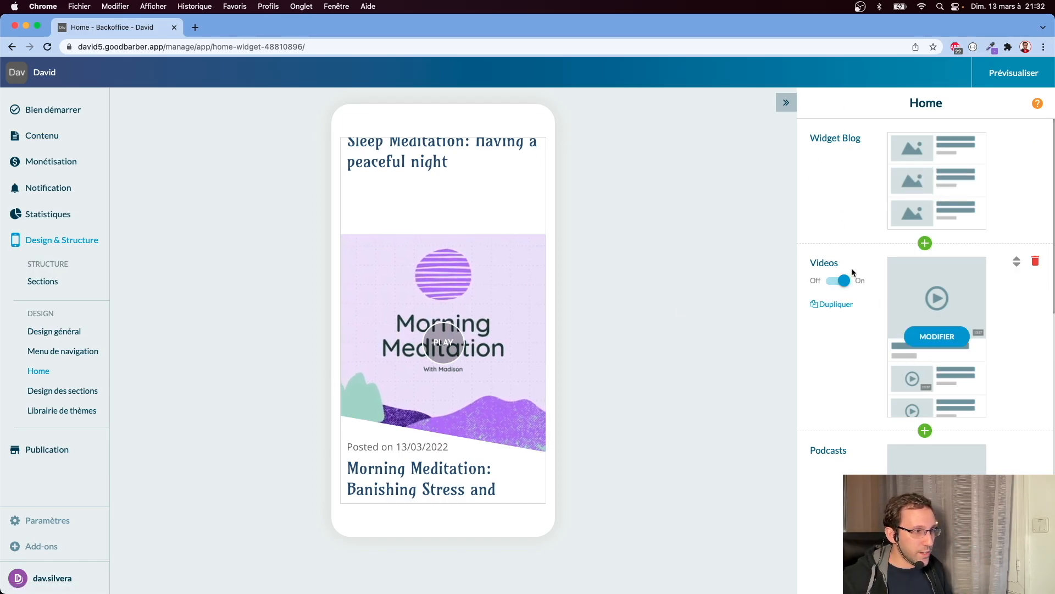
scroll(856, 272, down, 8)
scroll(856, 268, up, 8)
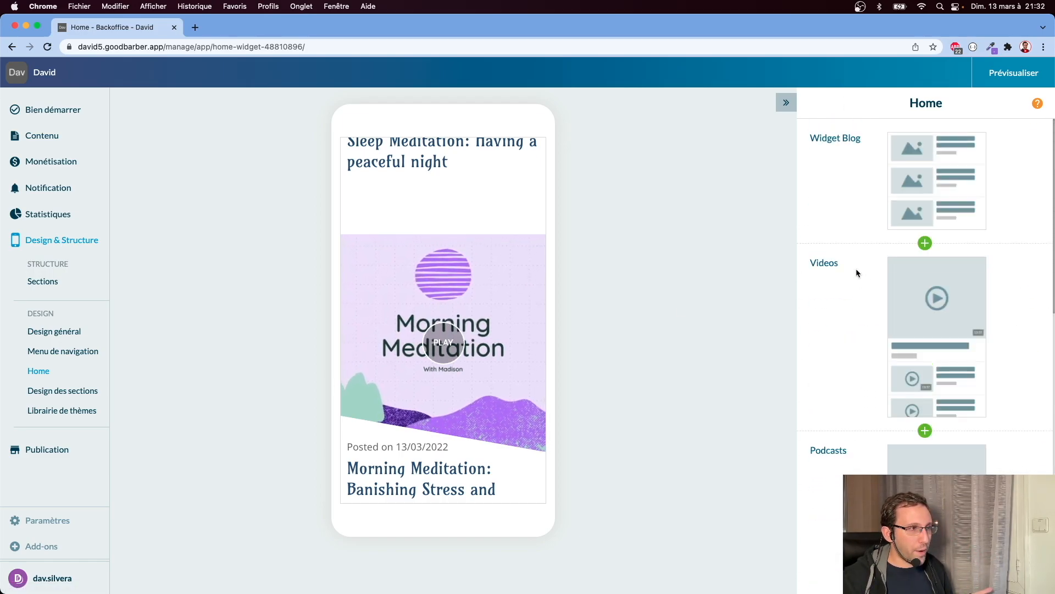
Delete the Podcasts widget below Videos from the home page layout and confirm the removal.
mouse_move(841, 491)
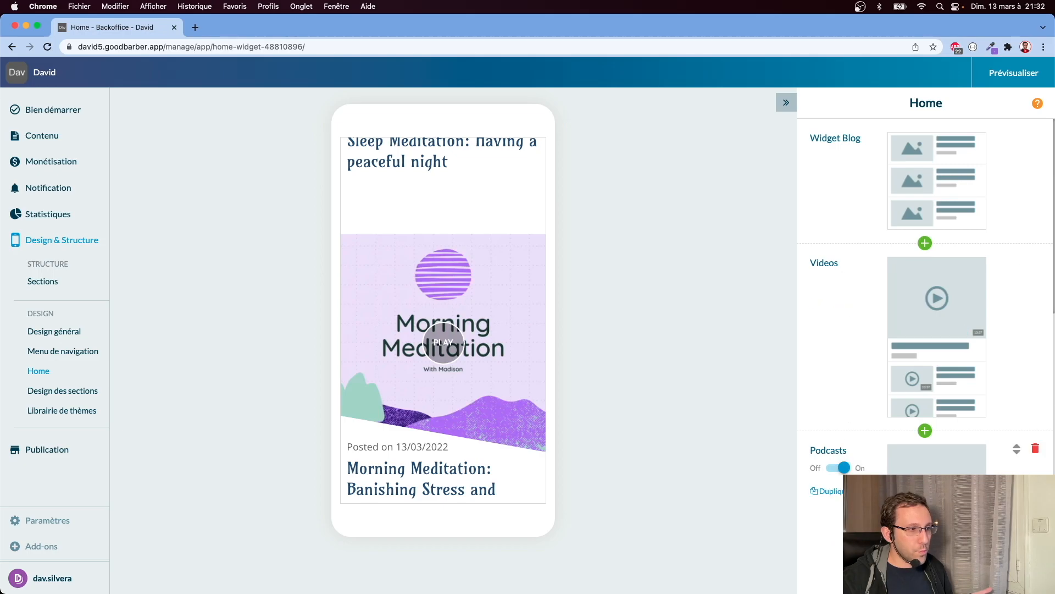
click(1035, 448)
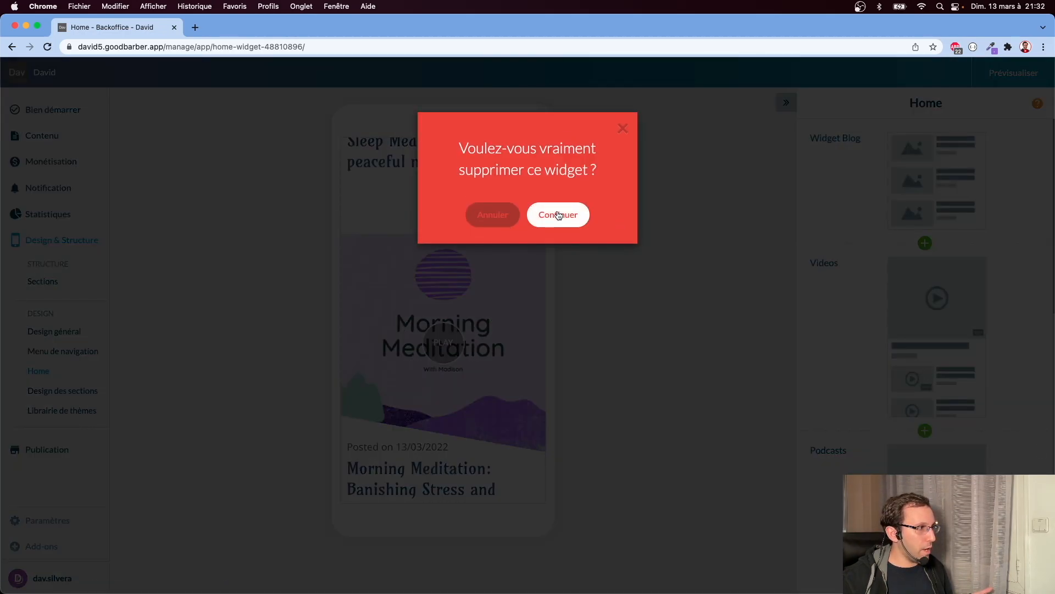
click(559, 216)
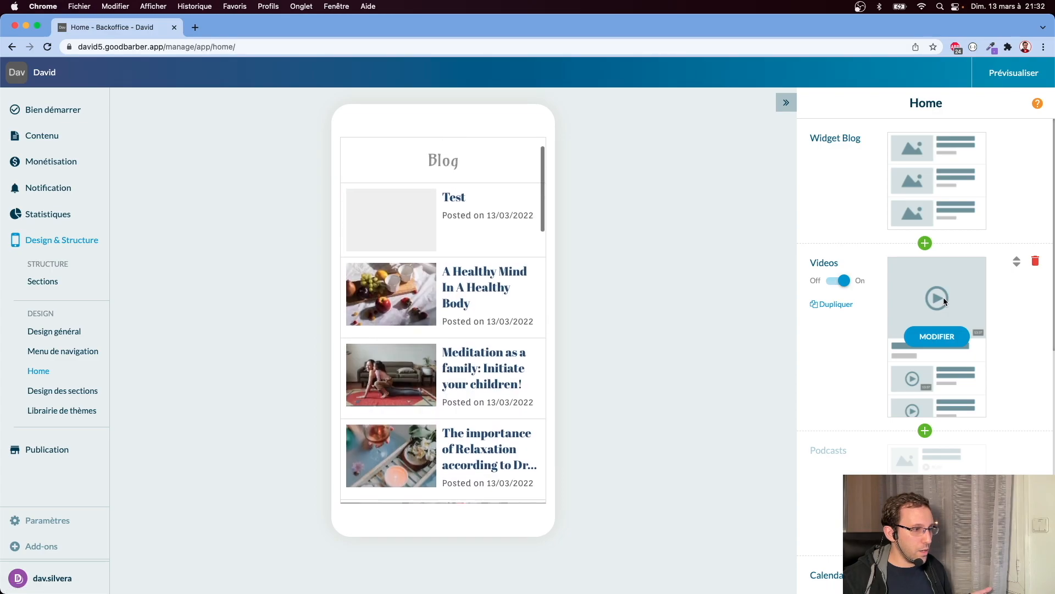
Review the remaining home page widgets, including Widget Link, Social Links and Achats intégrés, alongside the app preview.
scroll(943, 297, down, 8)
scroll(943, 300, down, 1)
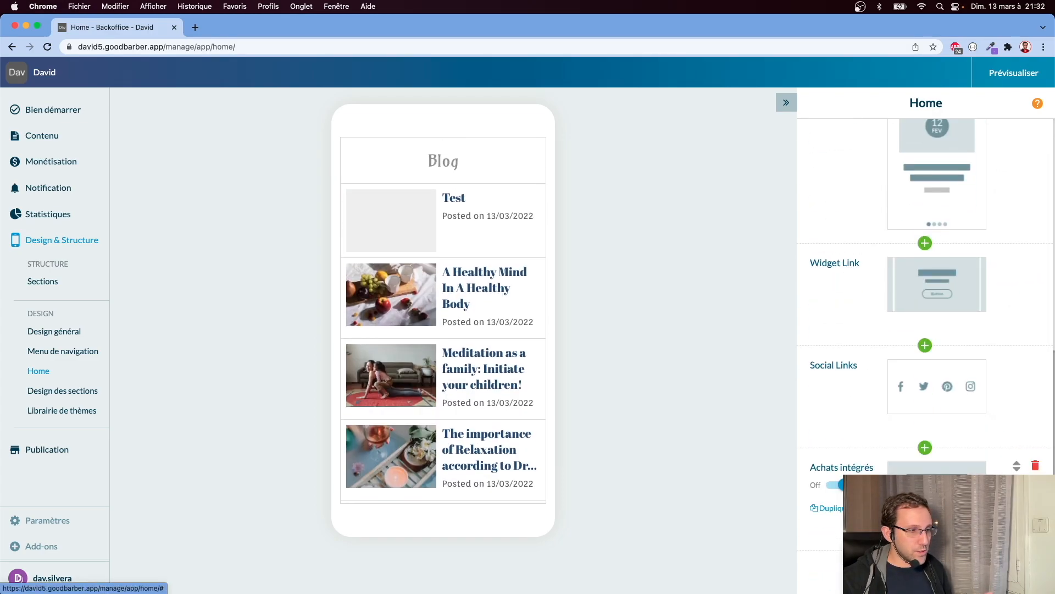
scroll(926, 330, down, 2)
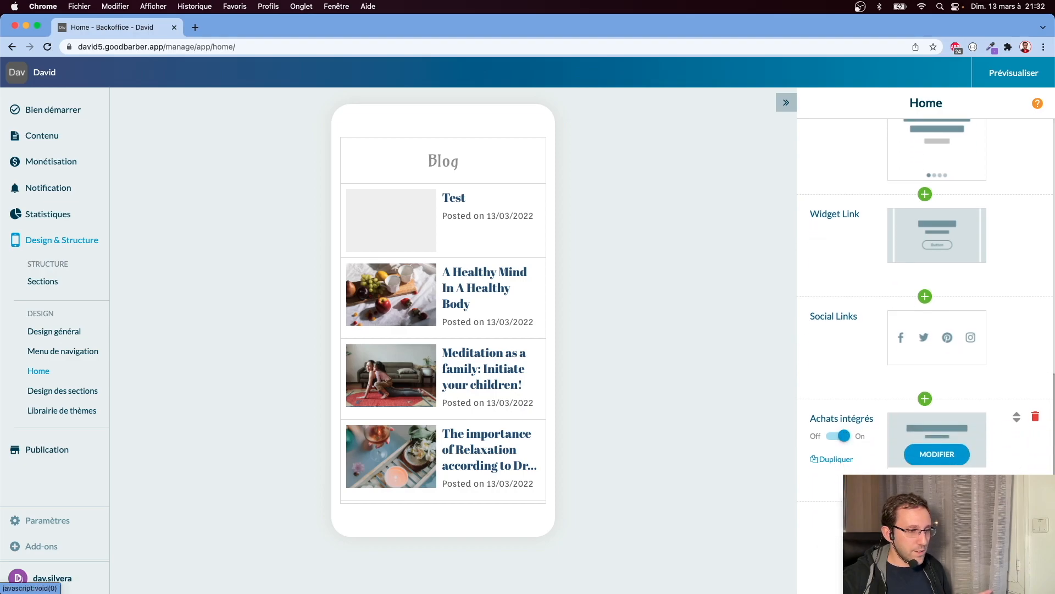
click(844, 396)
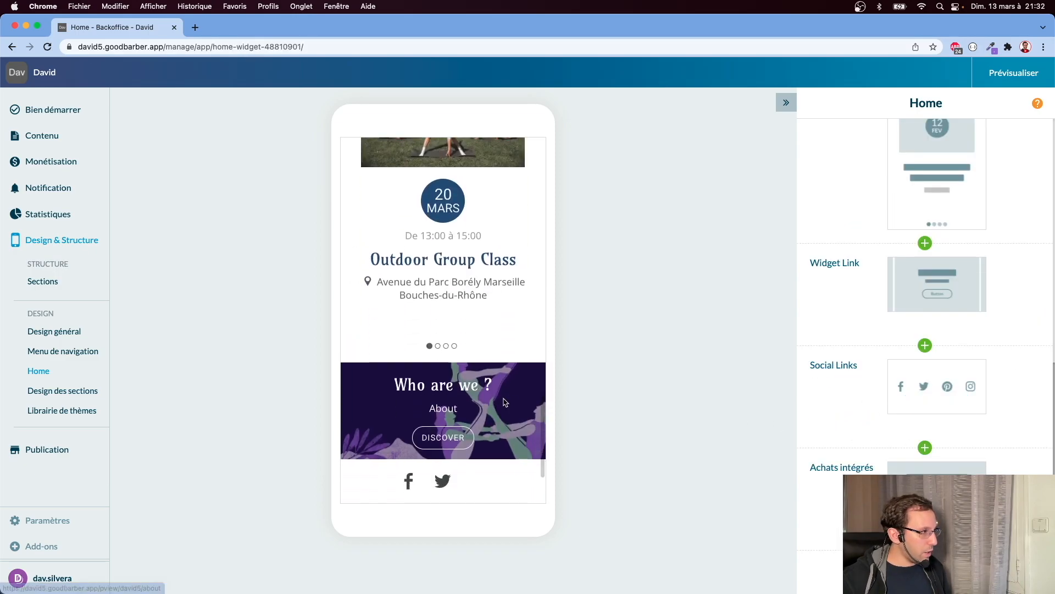
Look through the help centre's video tutorials for content apps, and return to the back office.
click(47, 520)
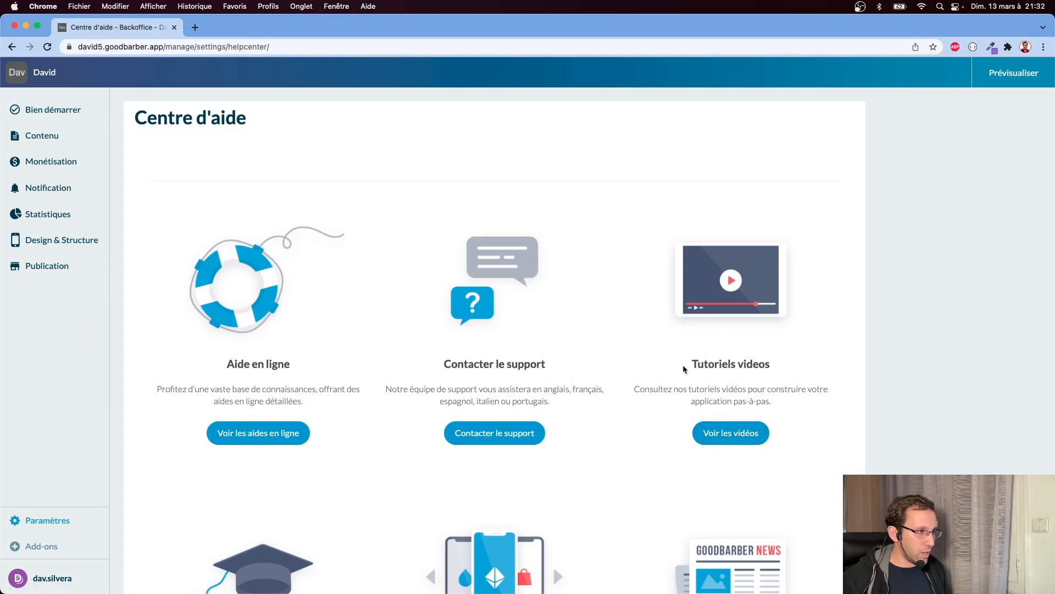
click(734, 440)
scroll(730, 437, down, 10)
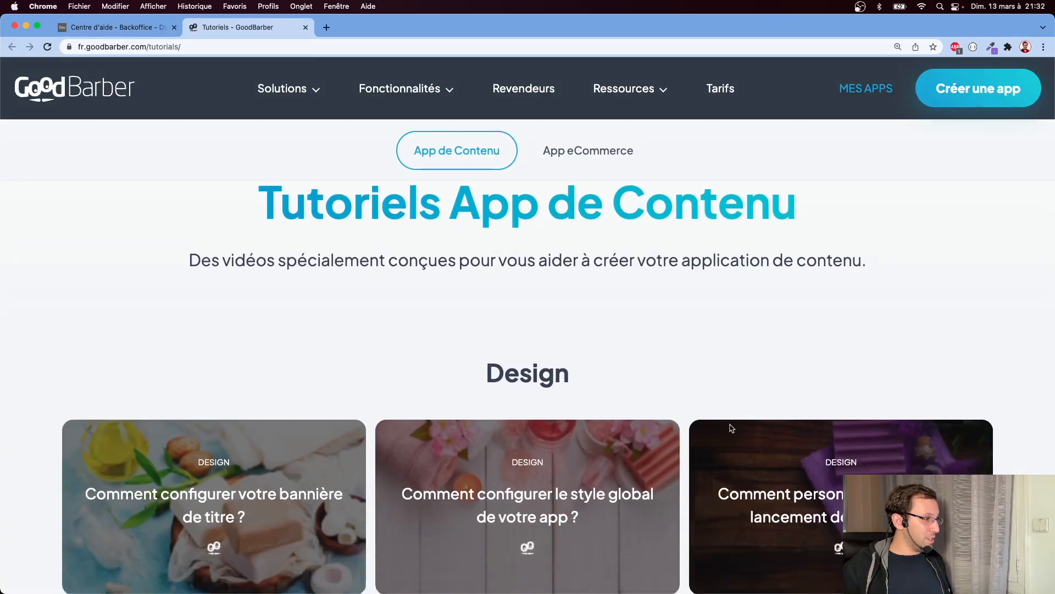
scroll(729, 426, up, 10)
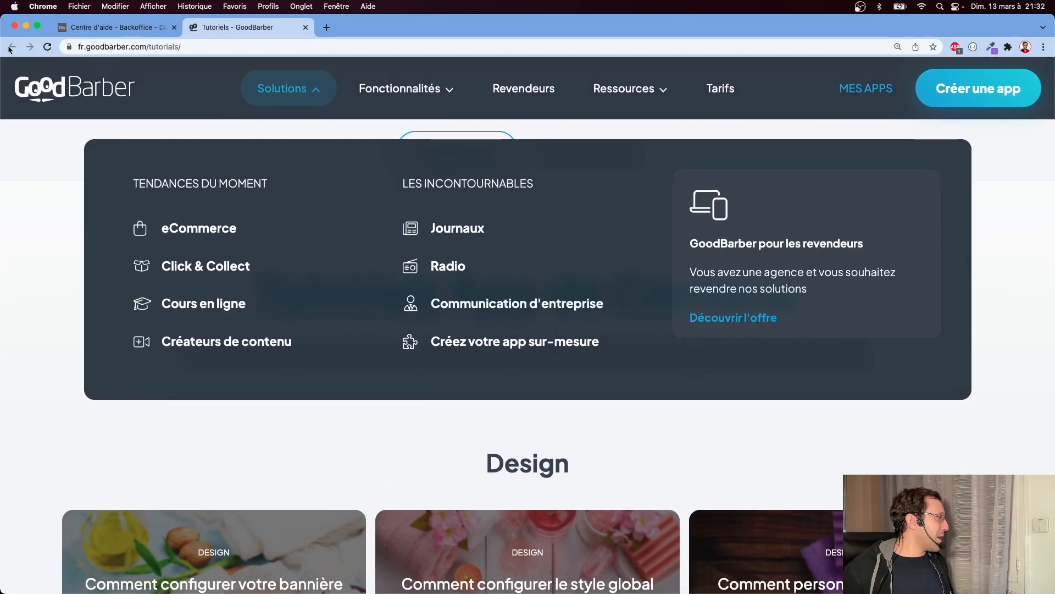
click(97, 29)
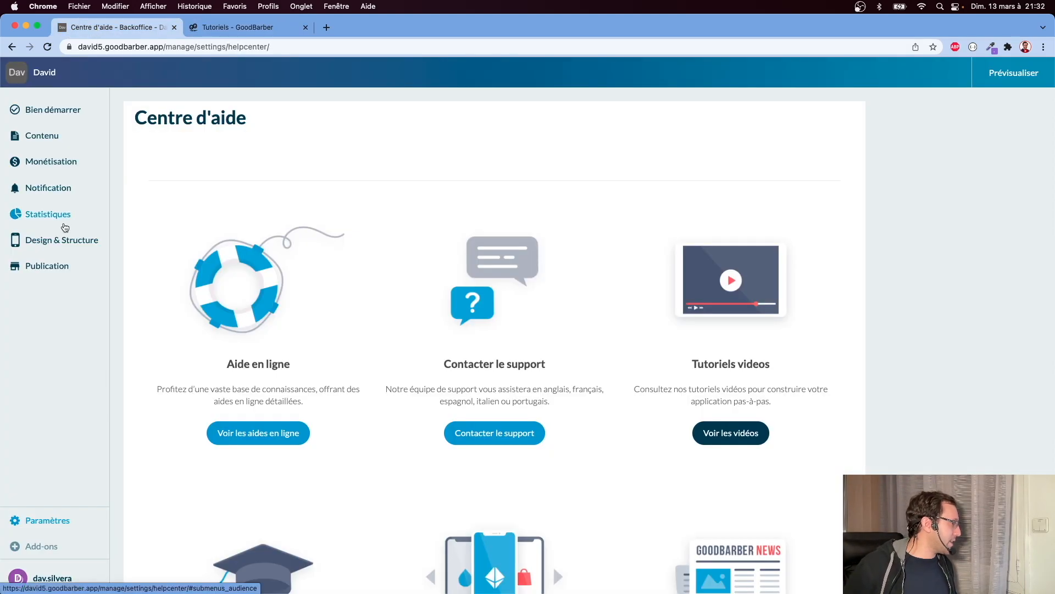
Apply the Cookies theme from the theme library to the app.
click(60, 241)
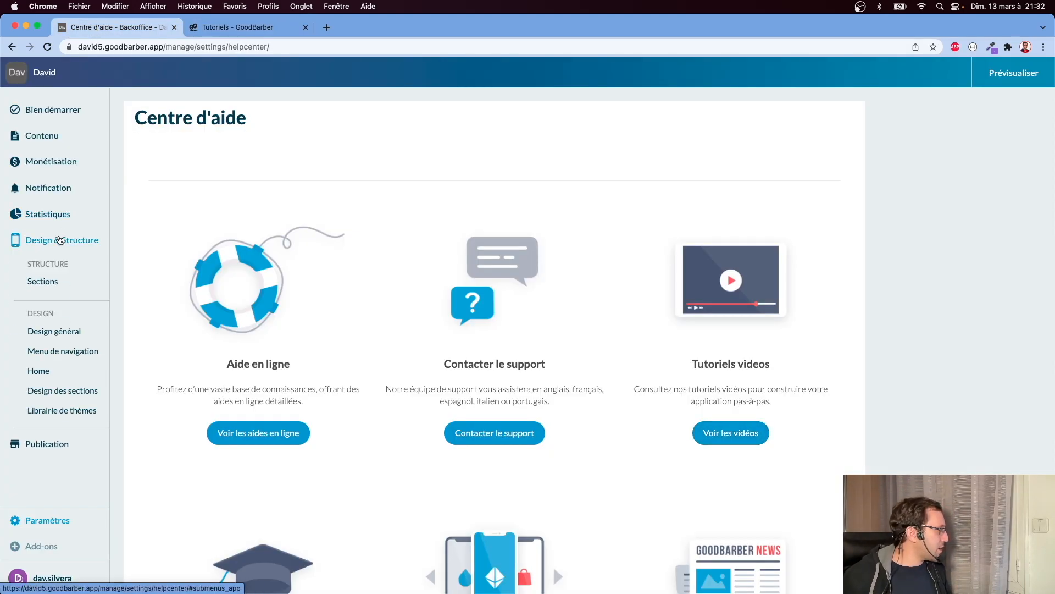
click(58, 330)
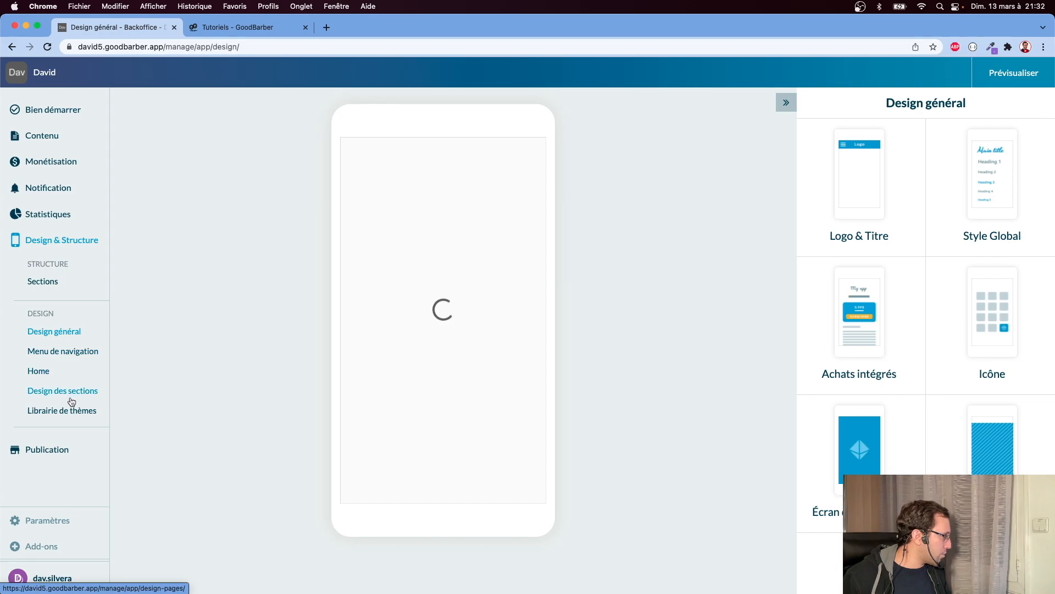
click(73, 413)
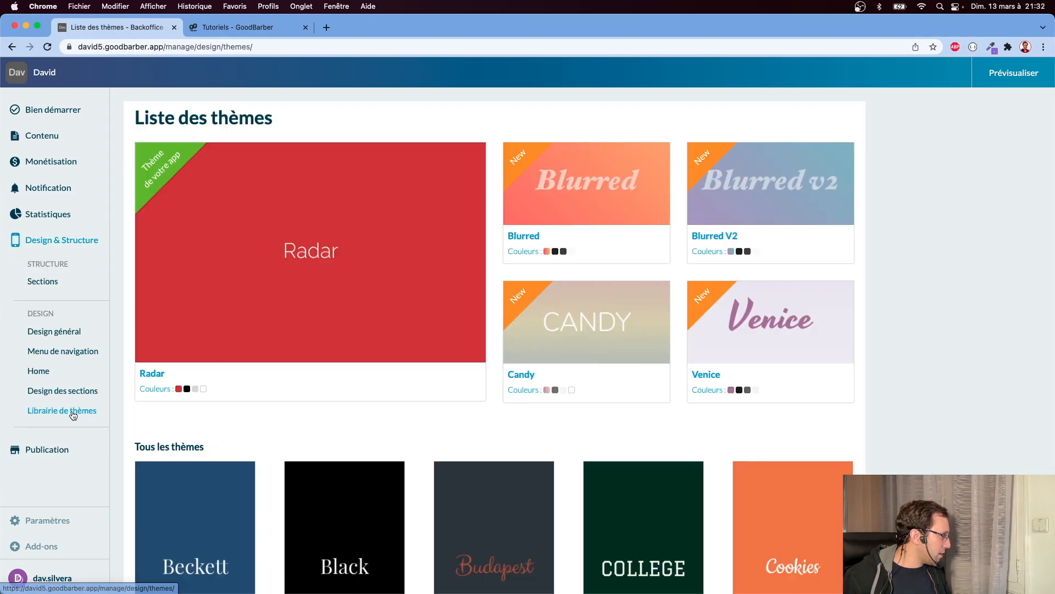
scroll(597, 392, down, 10)
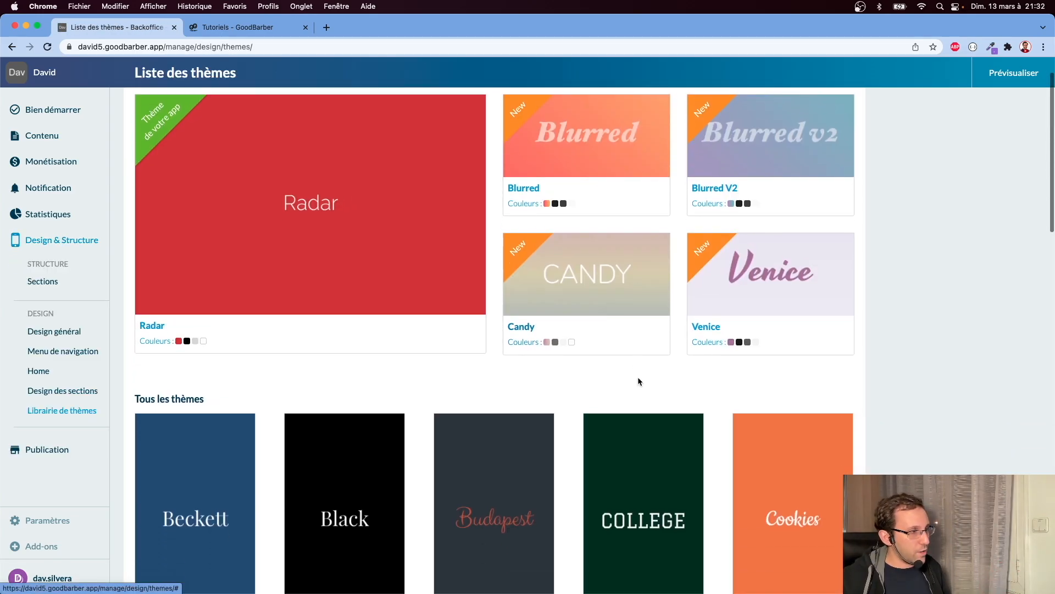
click(786, 294)
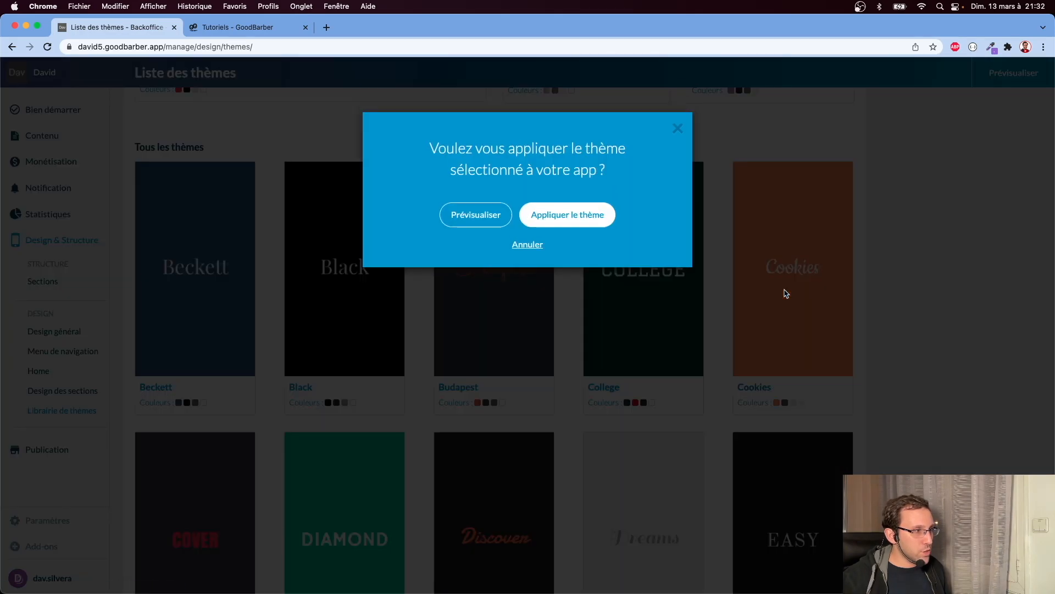
click(585, 216)
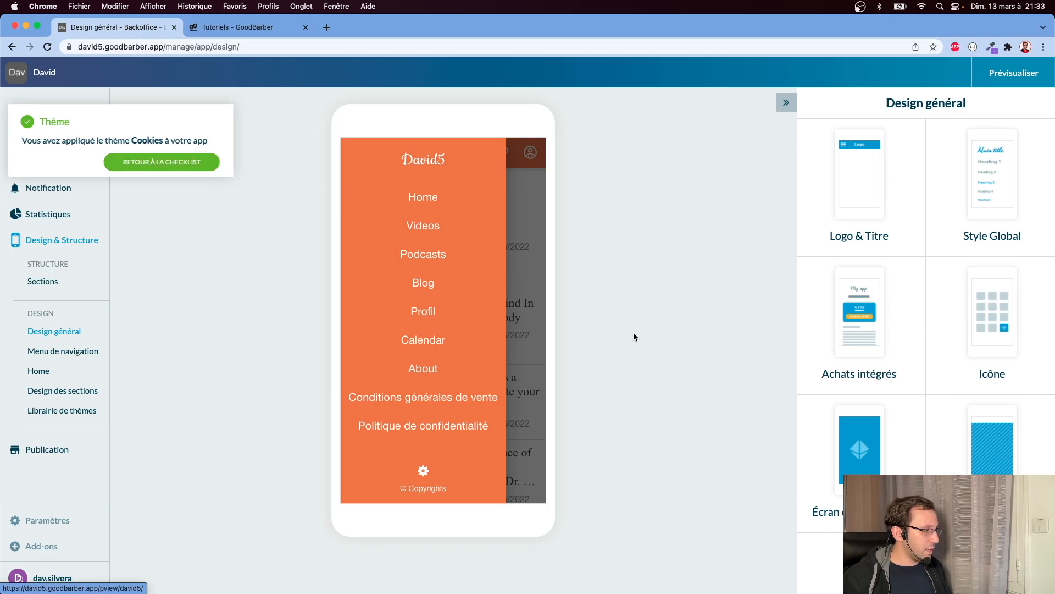
Close the navigation menu in the app preview and check the home page's new theme from start to end.
click(518, 299)
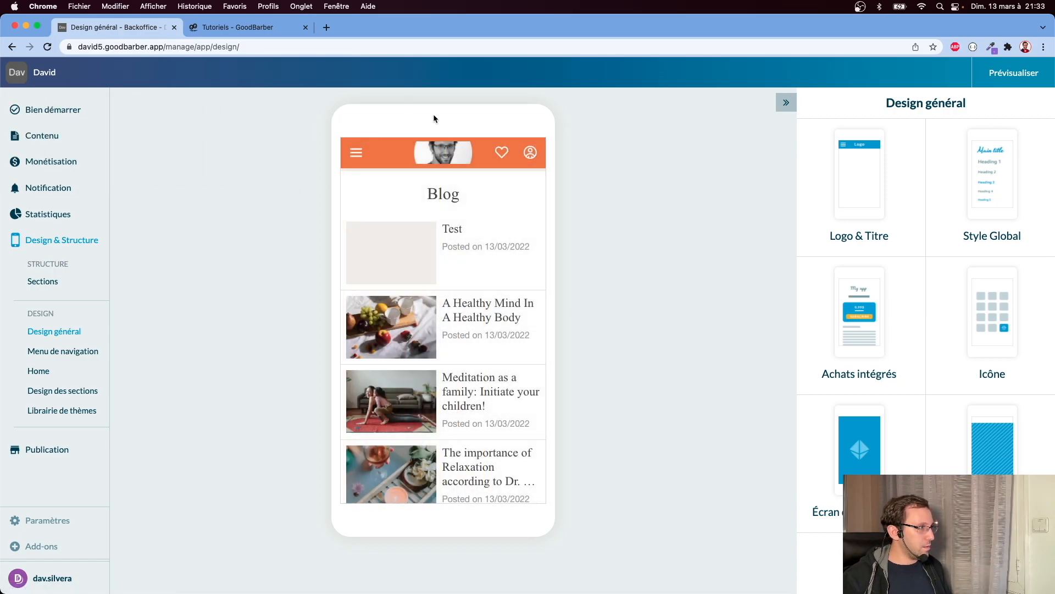
scroll(476, 360, down, 20)
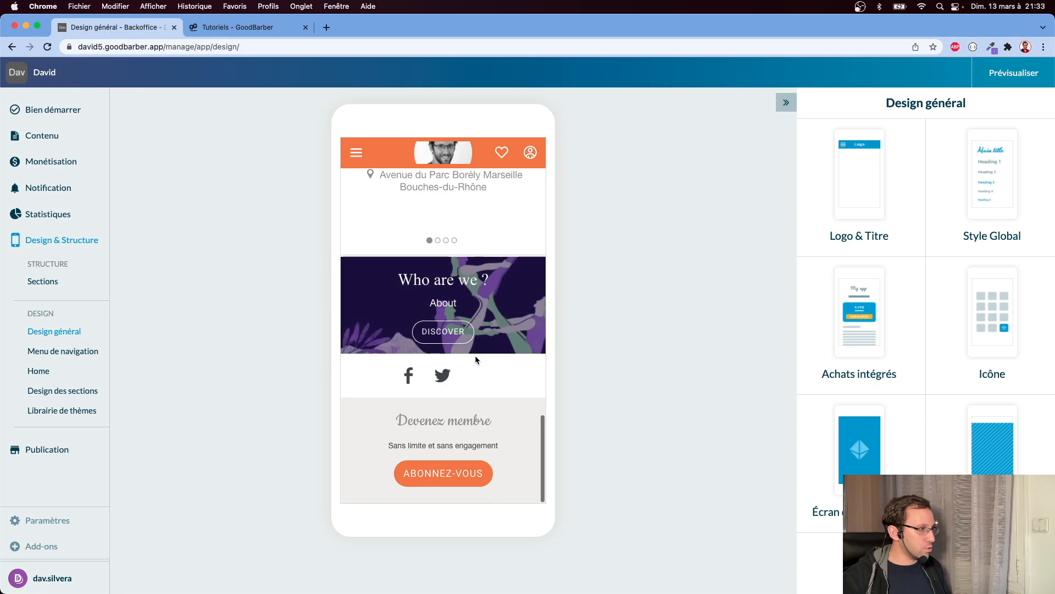
scroll(476, 360, up, 20)
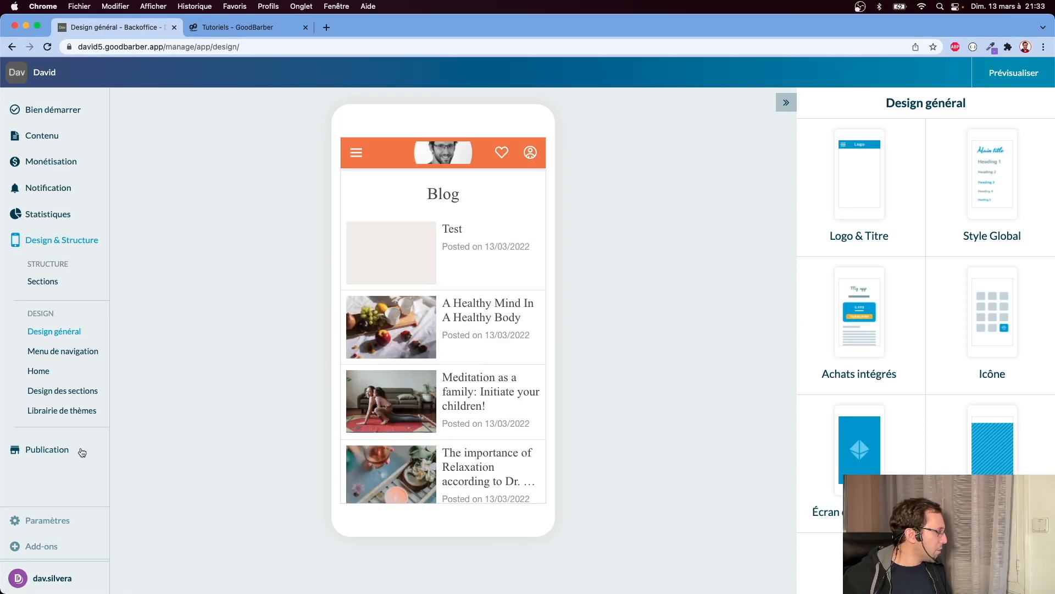
Open the Android app's publishing page and read its submission requirements.
click(49, 449)
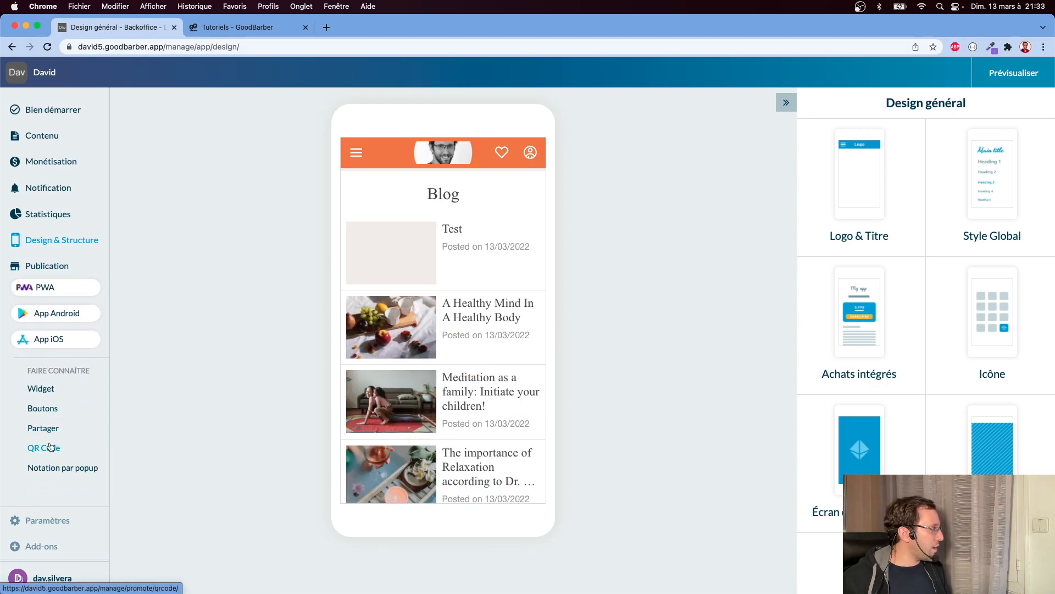
click(39, 314)
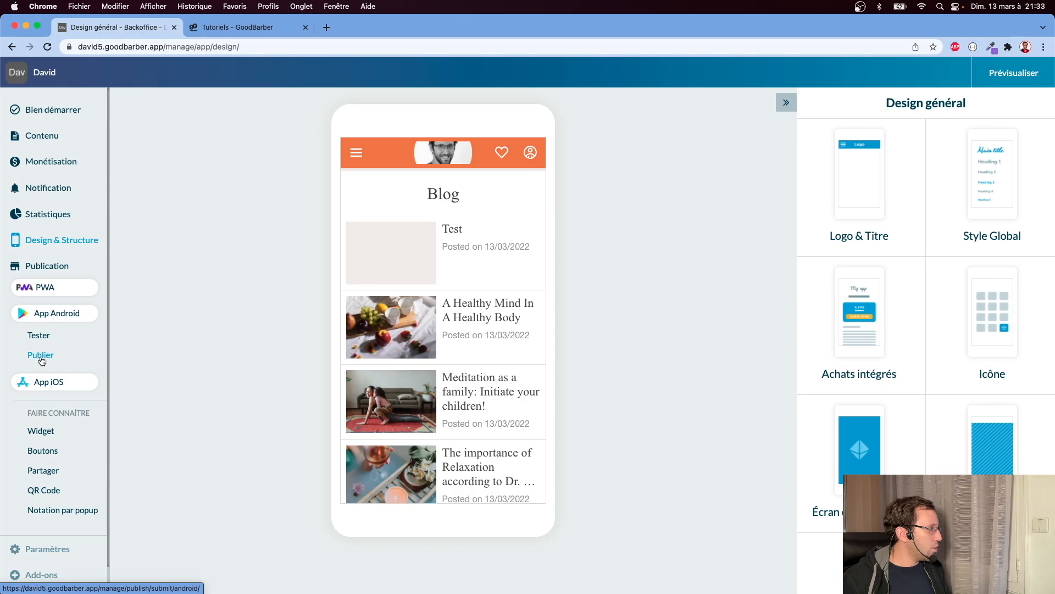
click(42, 355)
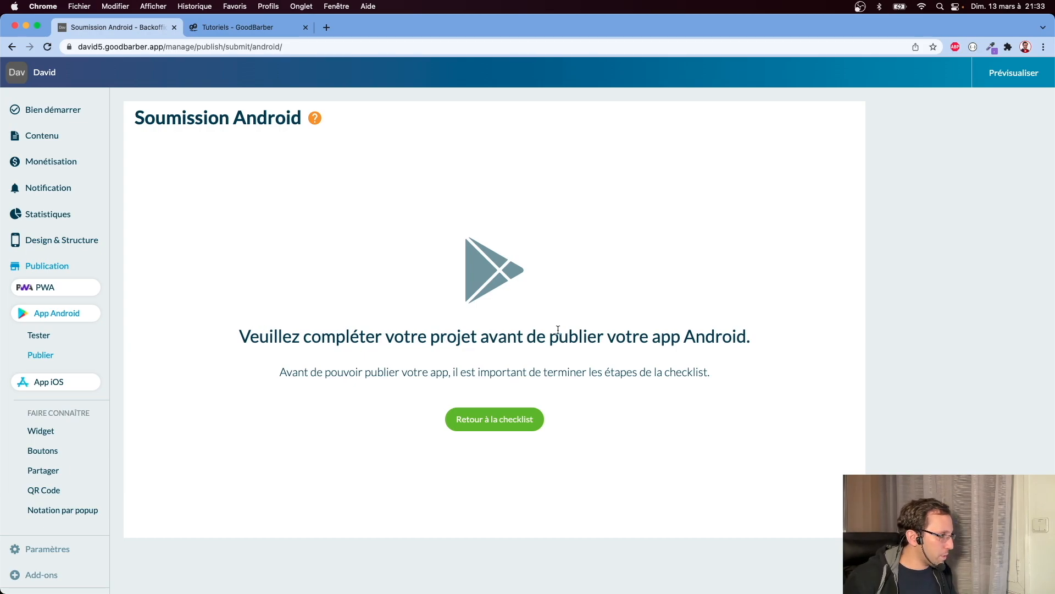
drag(732, 337, 481, 338)
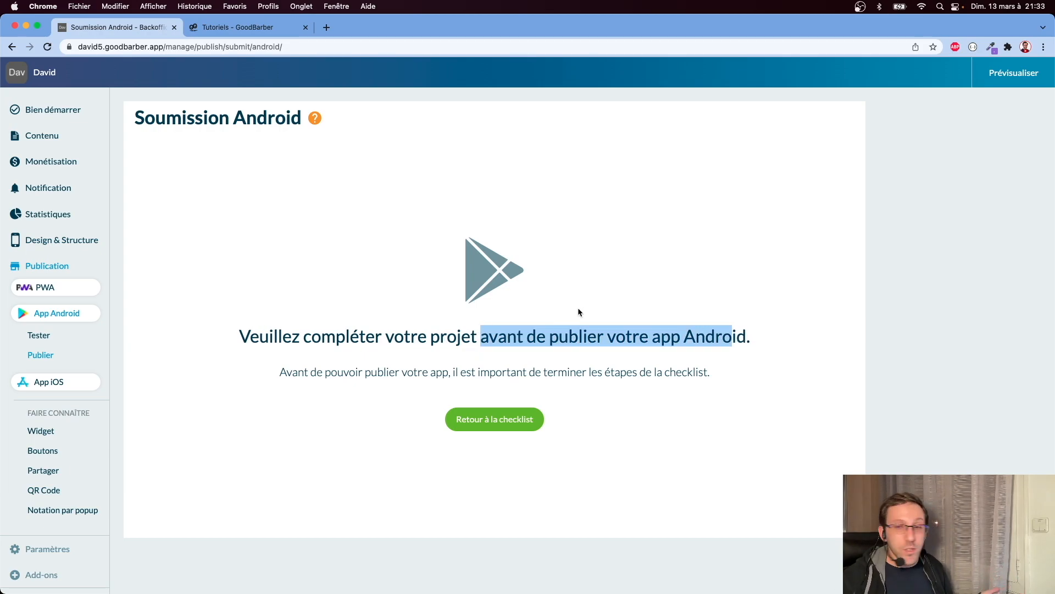
Complete the checklist's Tester mon app item by requesting the My GoodBarber Android link by email, and close the test popup.
click(34, 110)
scroll(473, 298, down, 5)
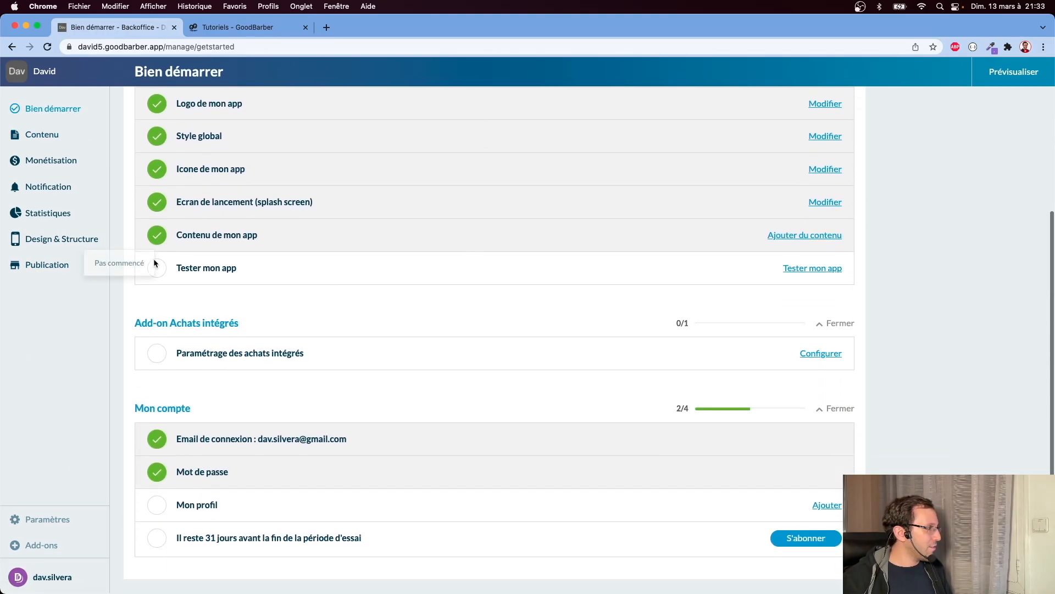
click(816, 270)
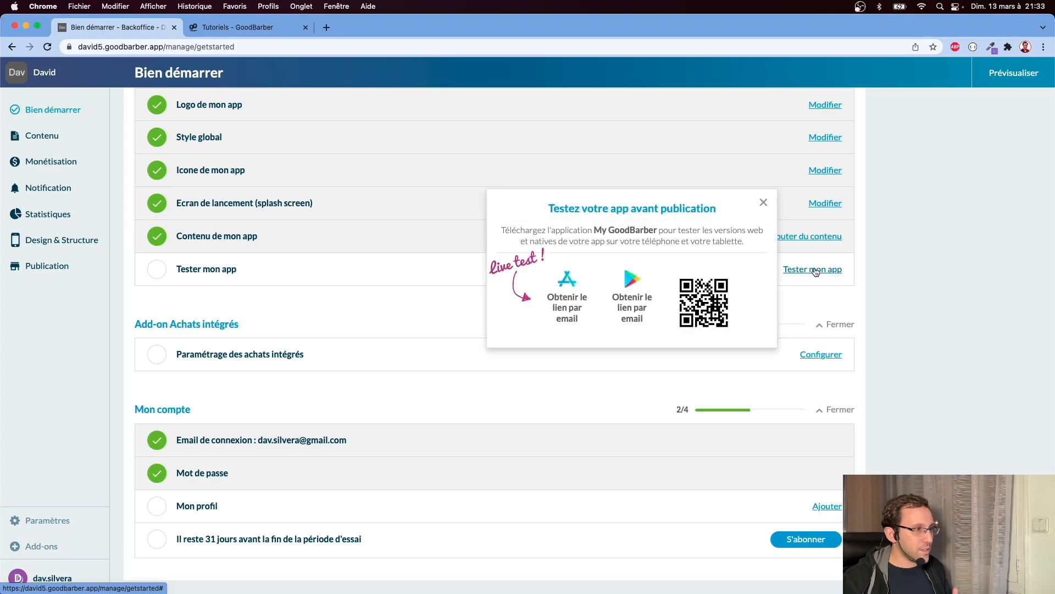
click(639, 306)
scroll(638, 306, down, 3)
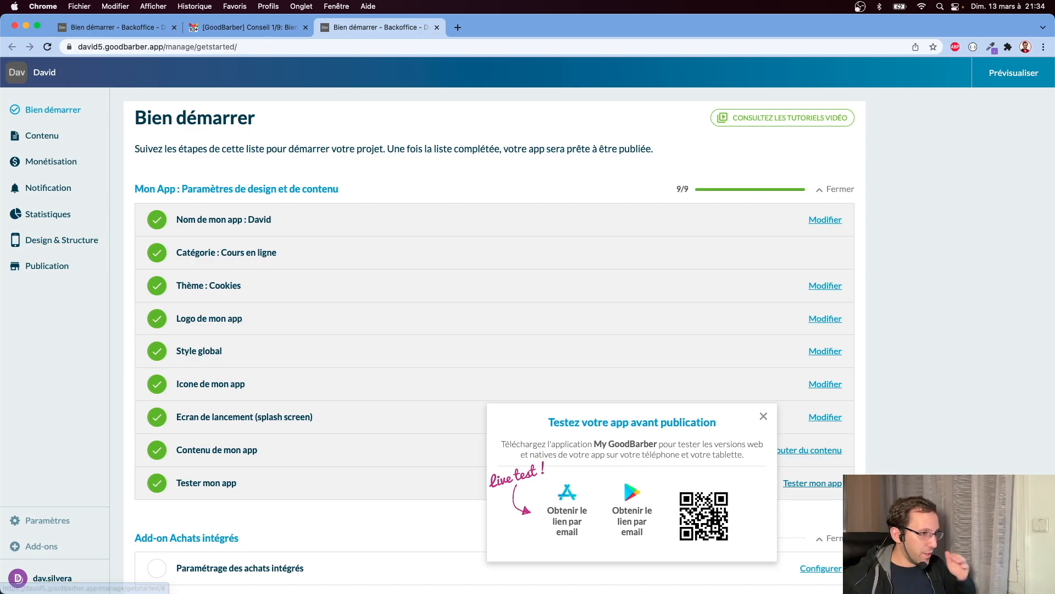
click(763, 417)
Review the checklist's remaining items for in-app purchases, PWA activation and Android publication on the Play Store.
scroll(695, 433, down, 6)
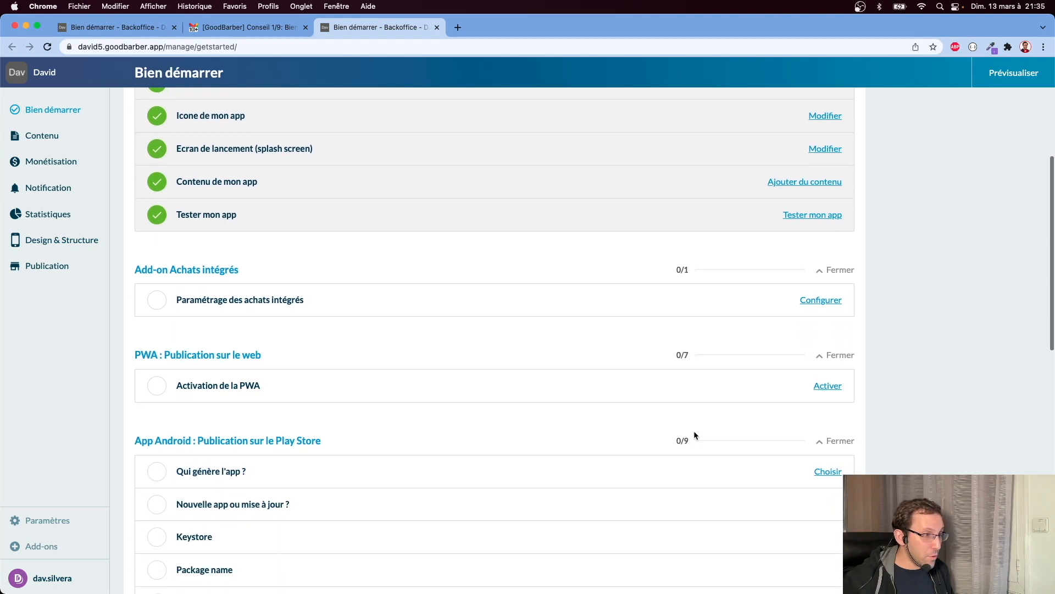
mouse_move(191, 228)
drag(210, 228, 333, 227)
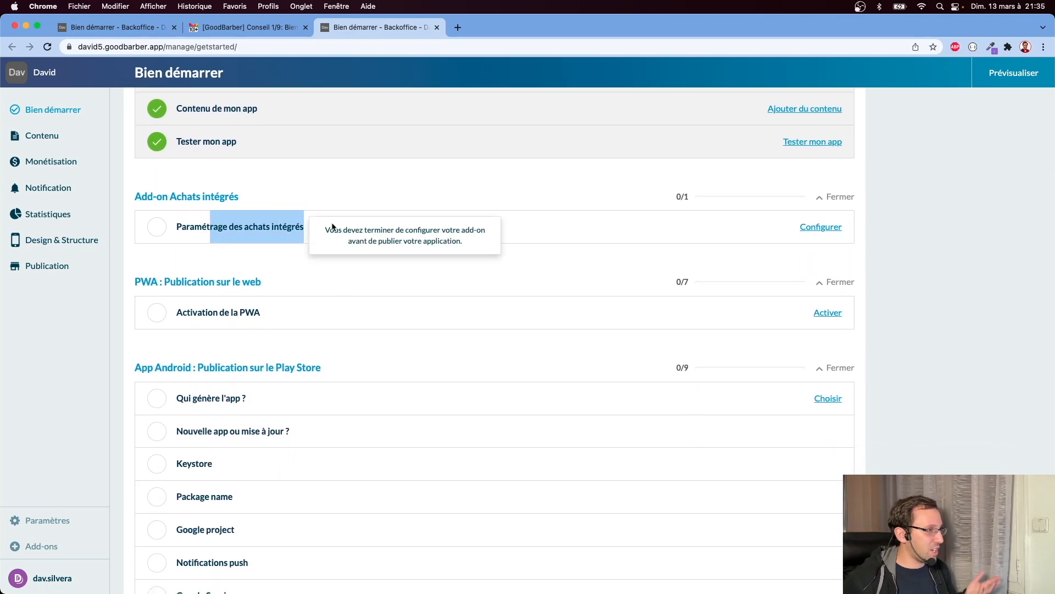
drag(208, 313, 261, 317)
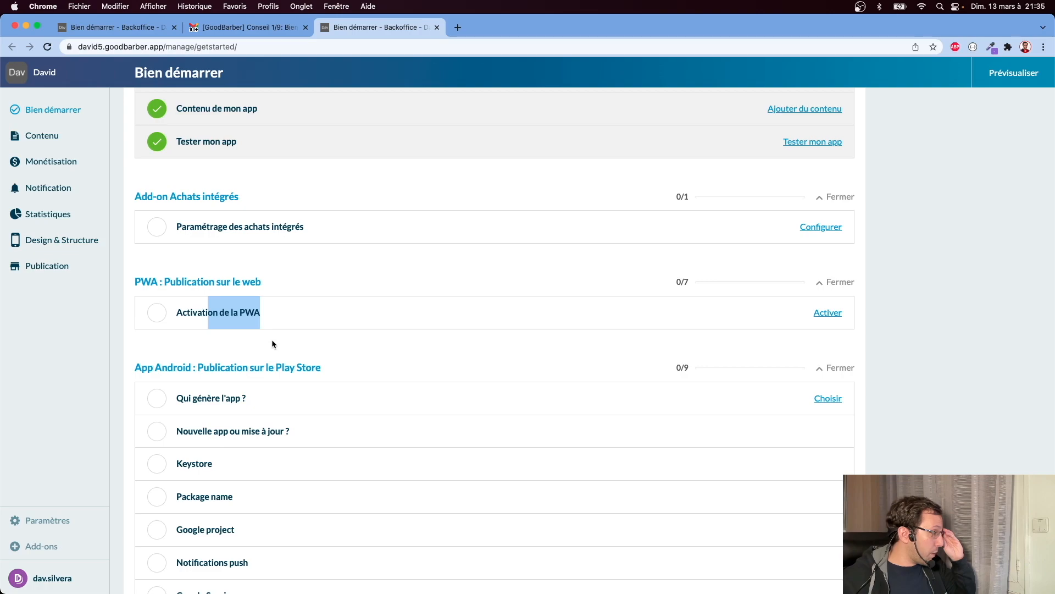
drag(231, 367, 375, 368)
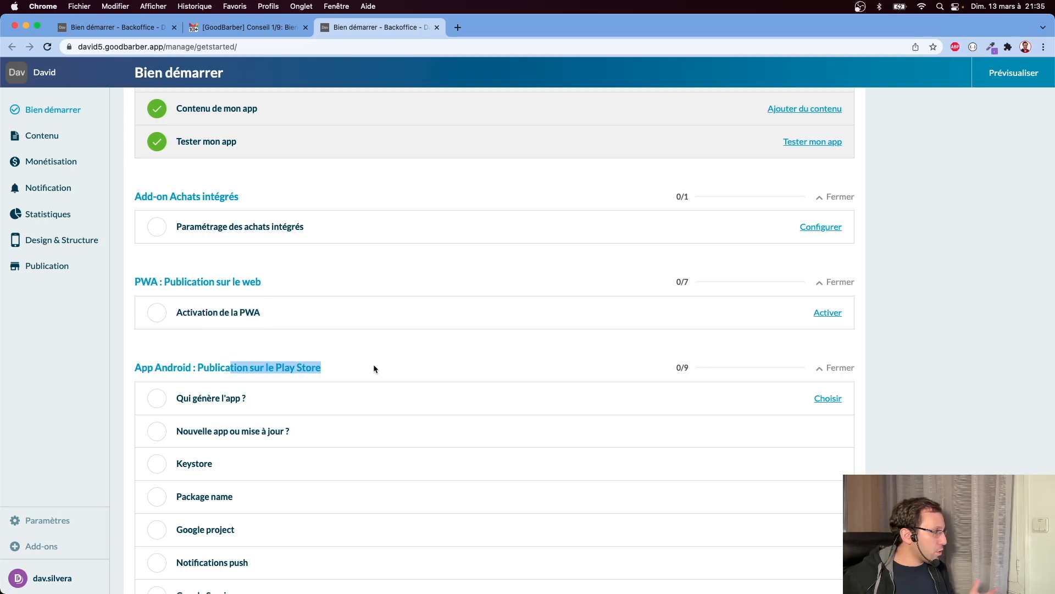
scroll(374, 369, down, 5)
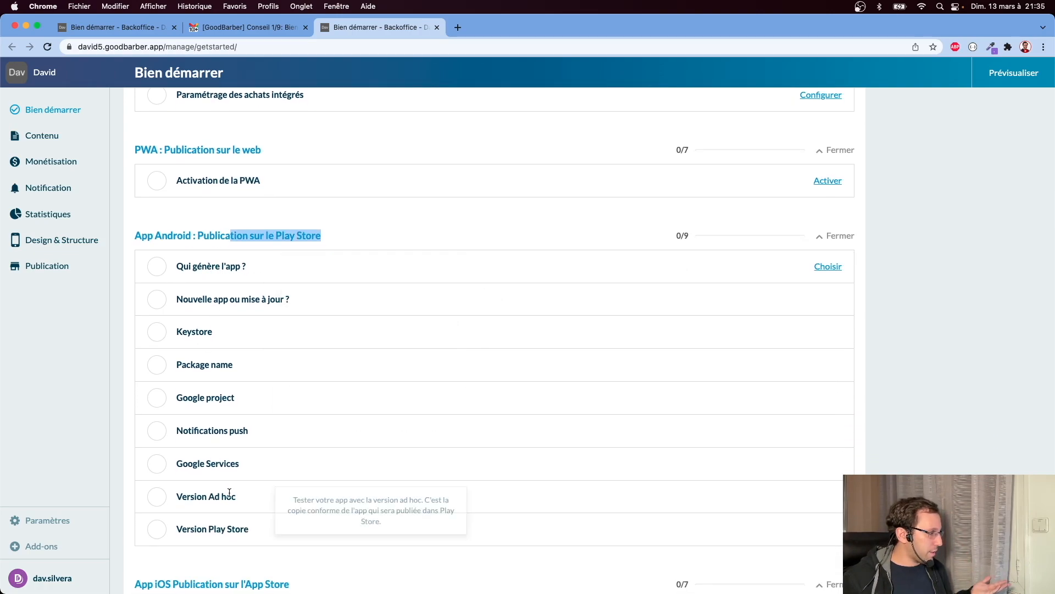
Review the checklist's App Store publication and account items, and return to the start of the checklist.
scroll(228, 492, down, 10)
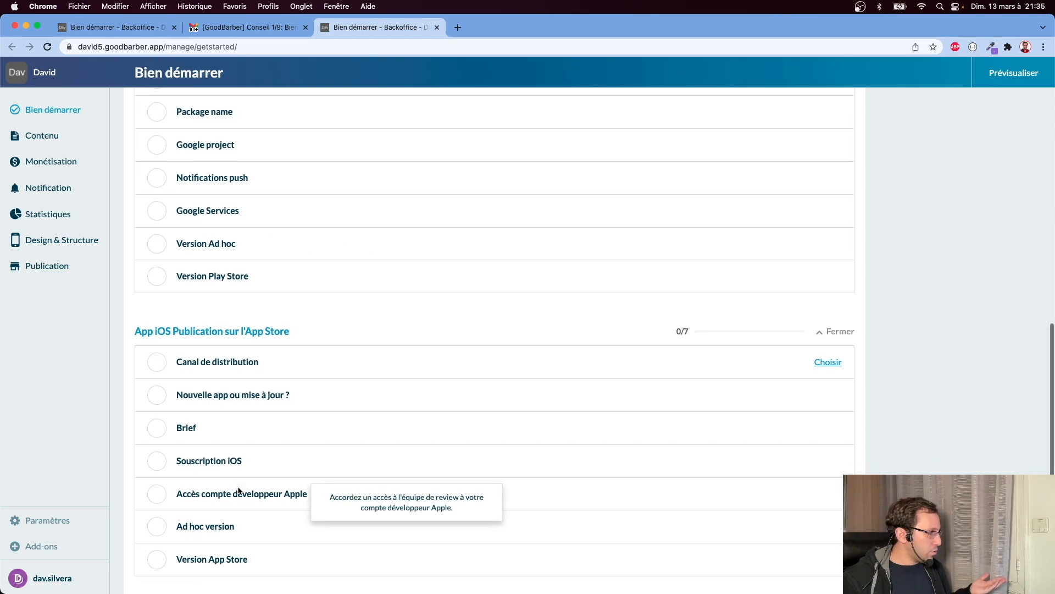
scroll(238, 490, down, 5)
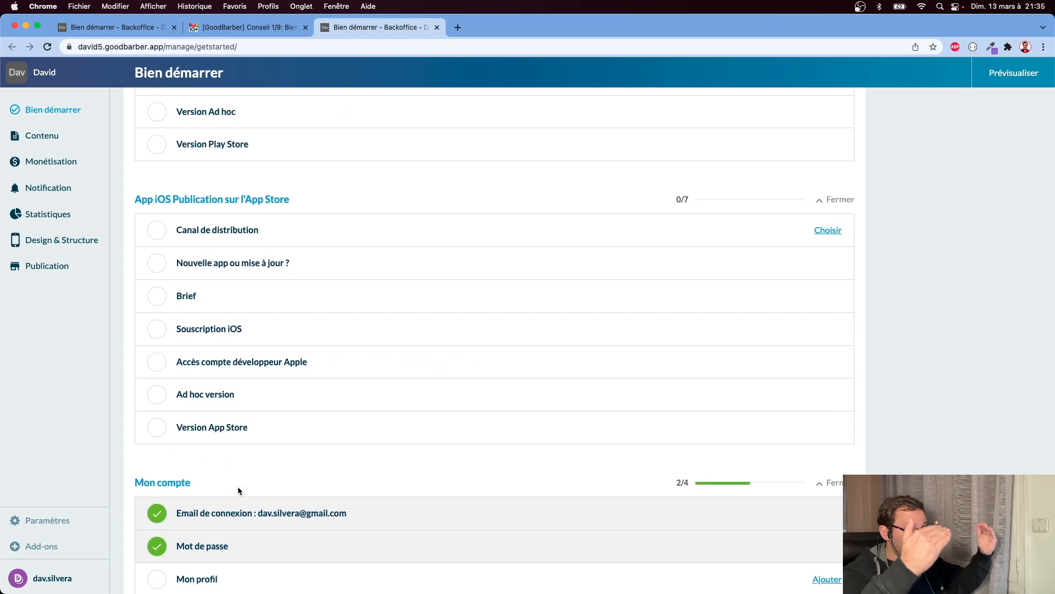
scroll(237, 486, up, 15)
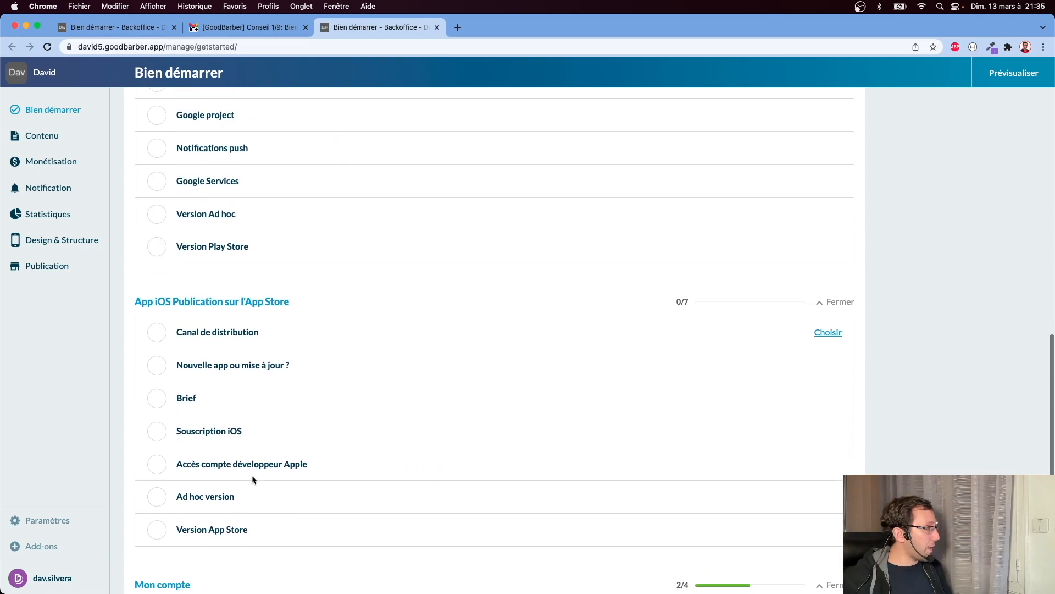
scroll(252, 480, up, 17)
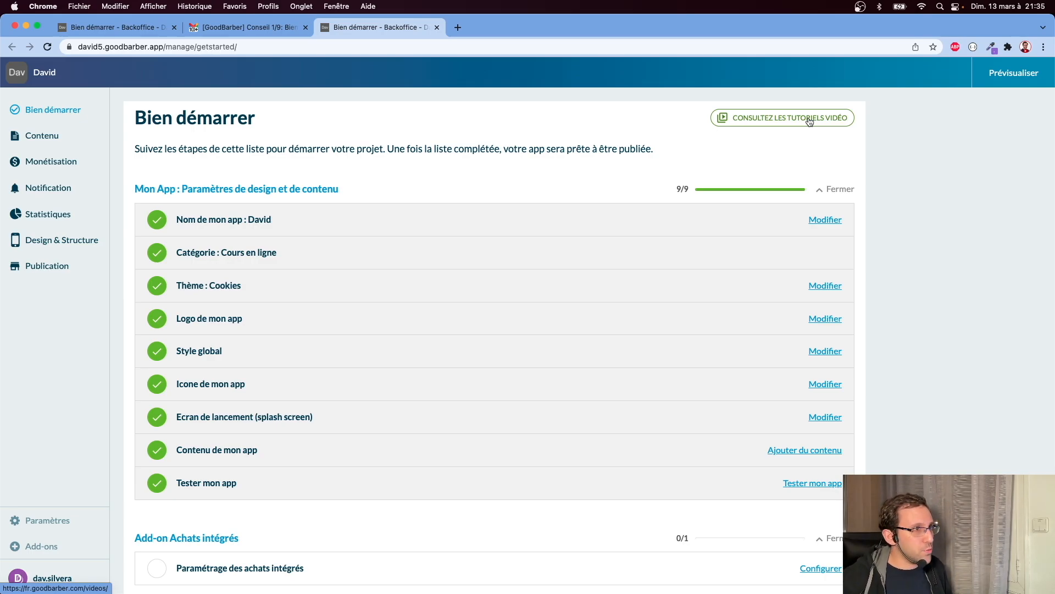
Preview the app's Blog page in tablet, laptop and desktop formats, and return the preview to phone format.
click(1010, 79)
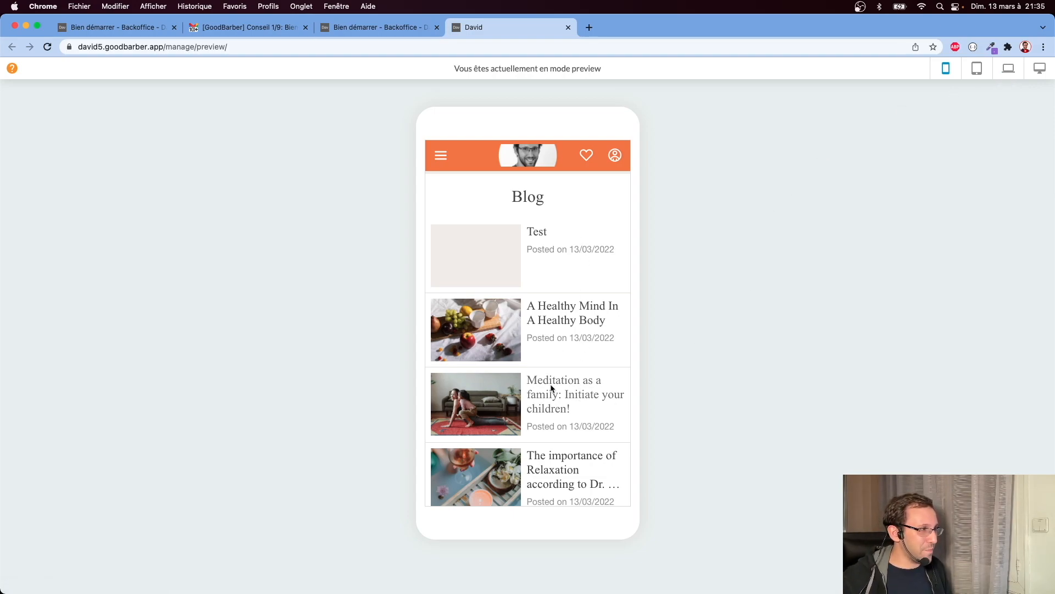
click(515, 258)
click(441, 155)
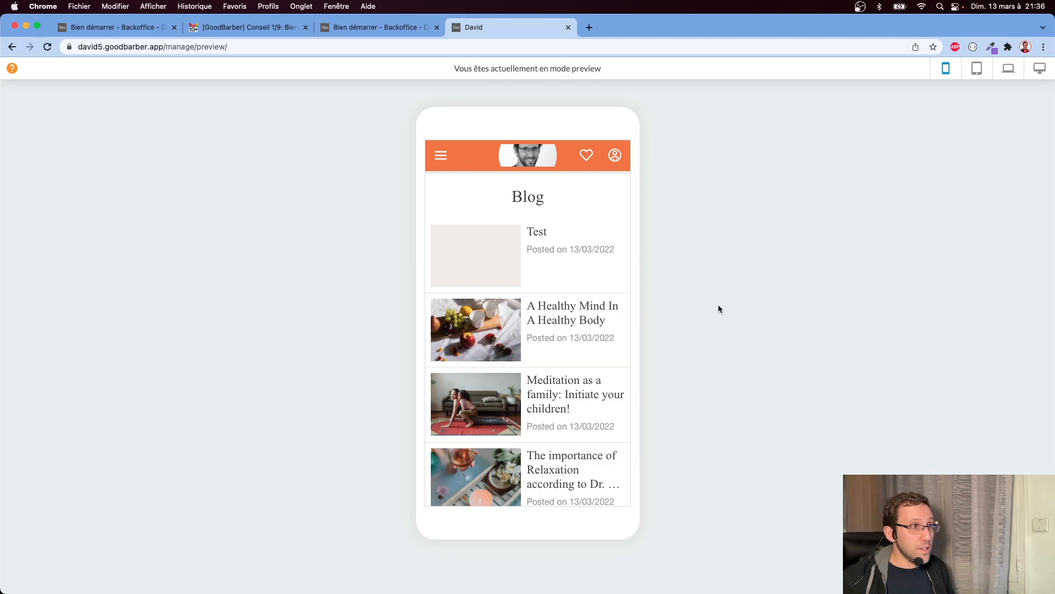
click(974, 72)
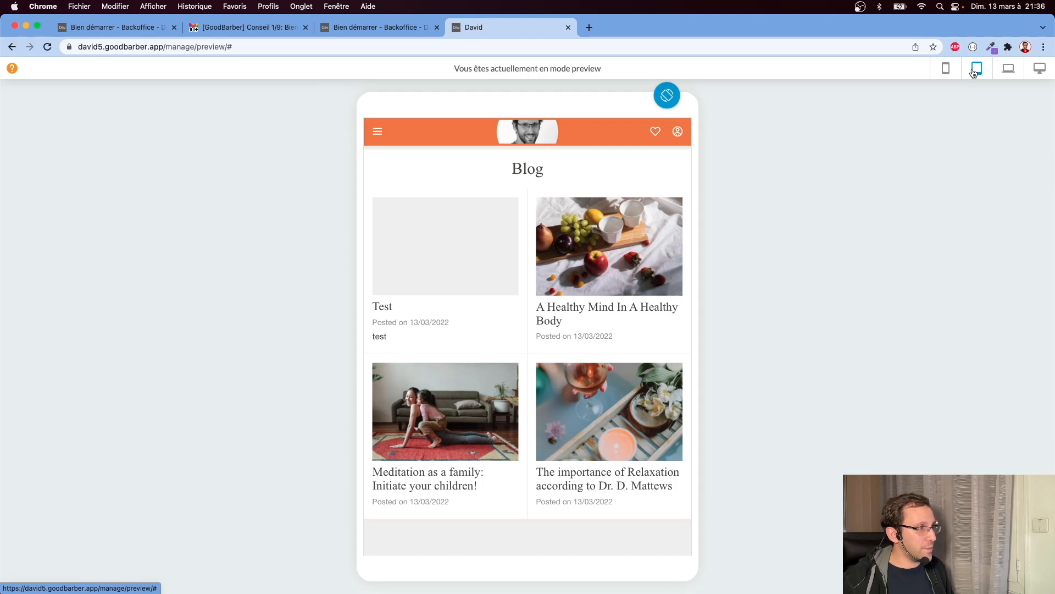
click(1007, 70)
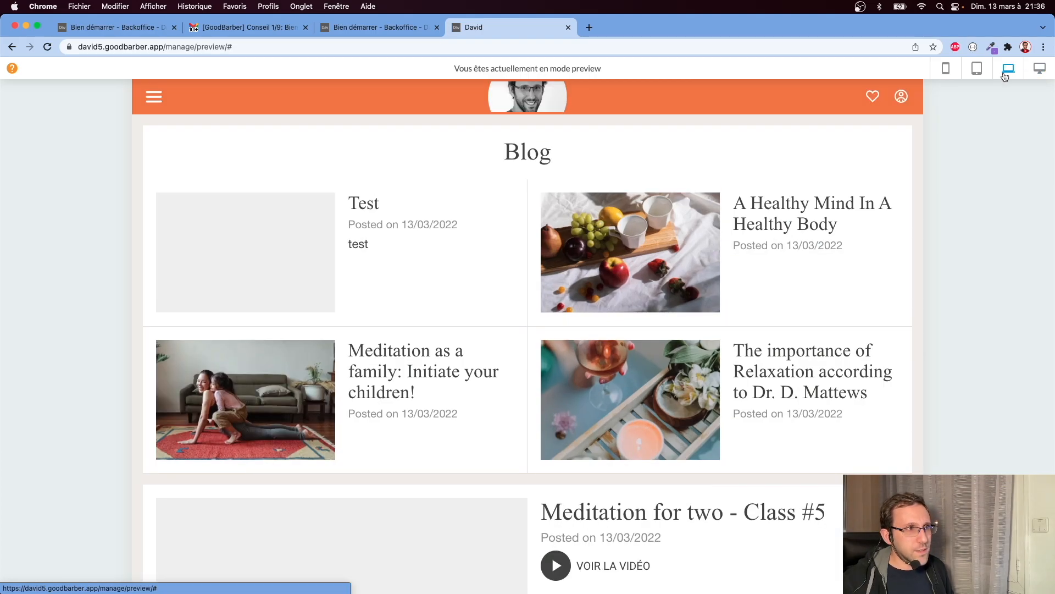
click(1040, 70)
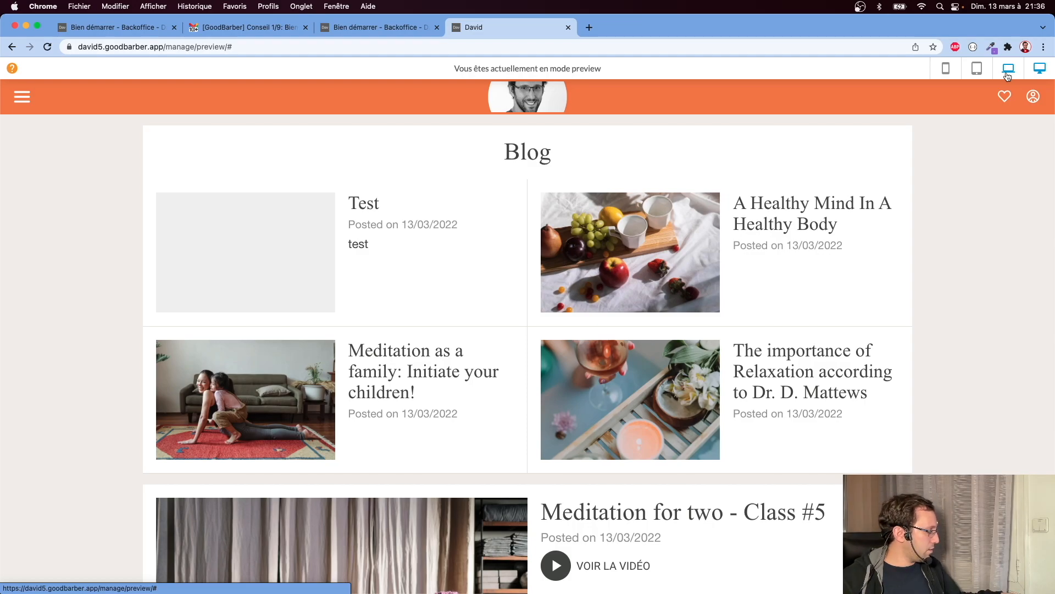
click(945, 70)
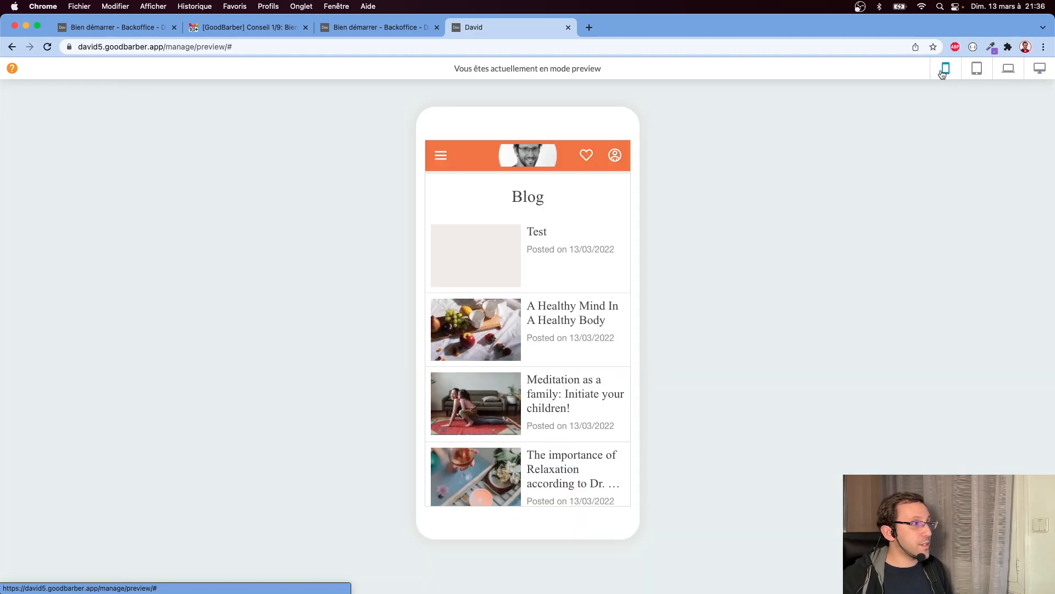
Open the back office's Paramètres page and review its app, in-app purchase and other settings.
click(131, 32)
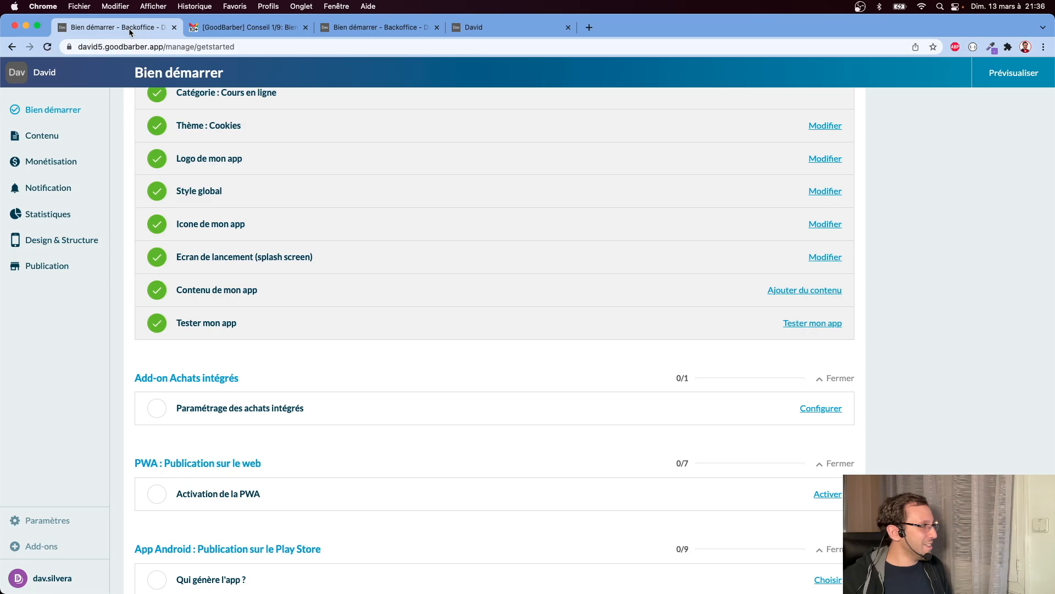
click(54, 523)
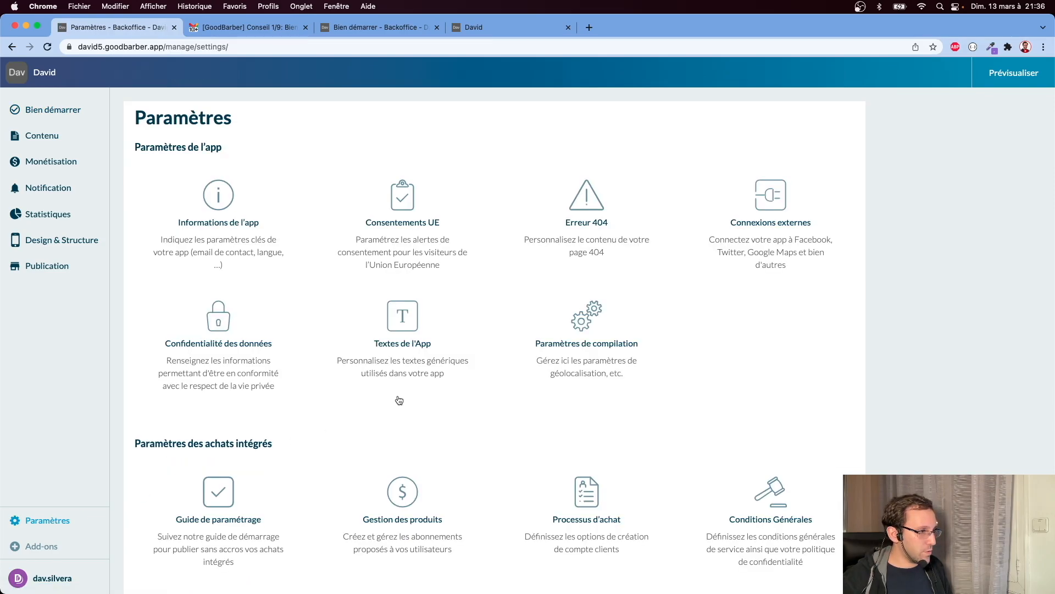
scroll(197, 254, down, 6)
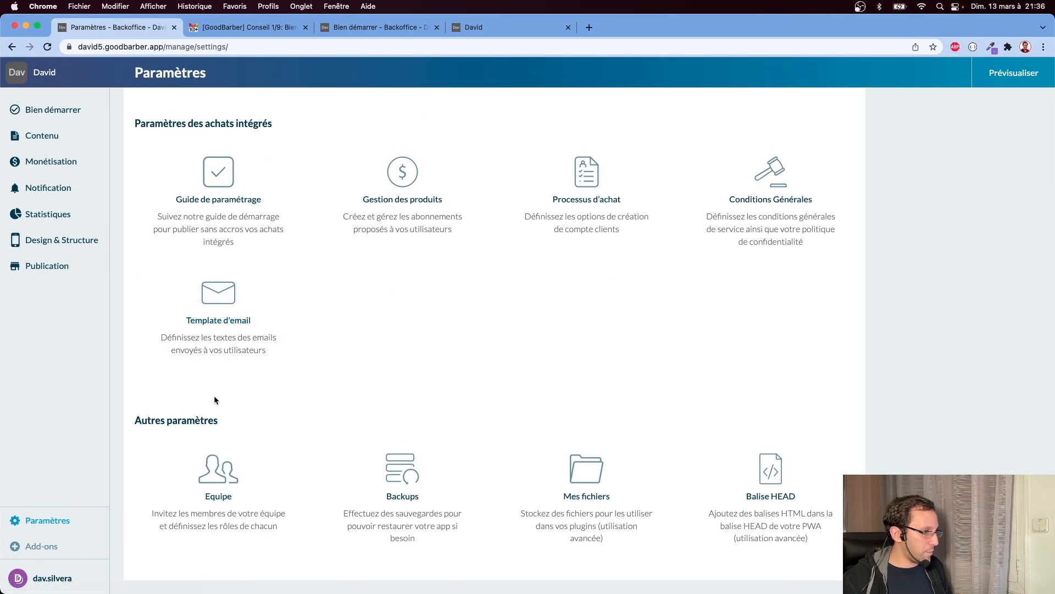
Open the add-ons catalogue and read the Communauté, Groupes d'utilisateurs and Chat descriptions among the user features.
click(57, 550)
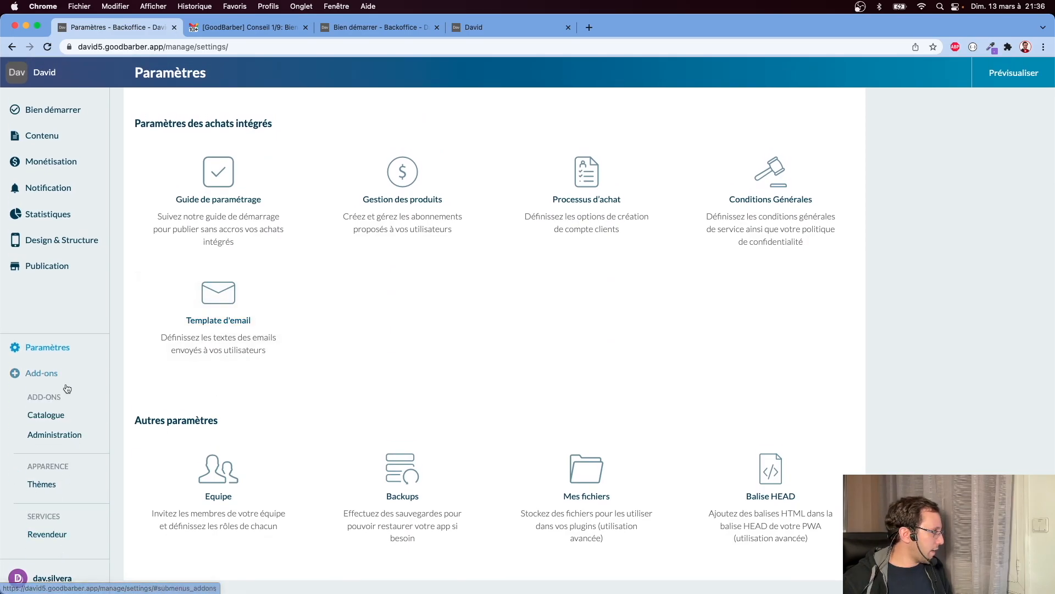
click(63, 419)
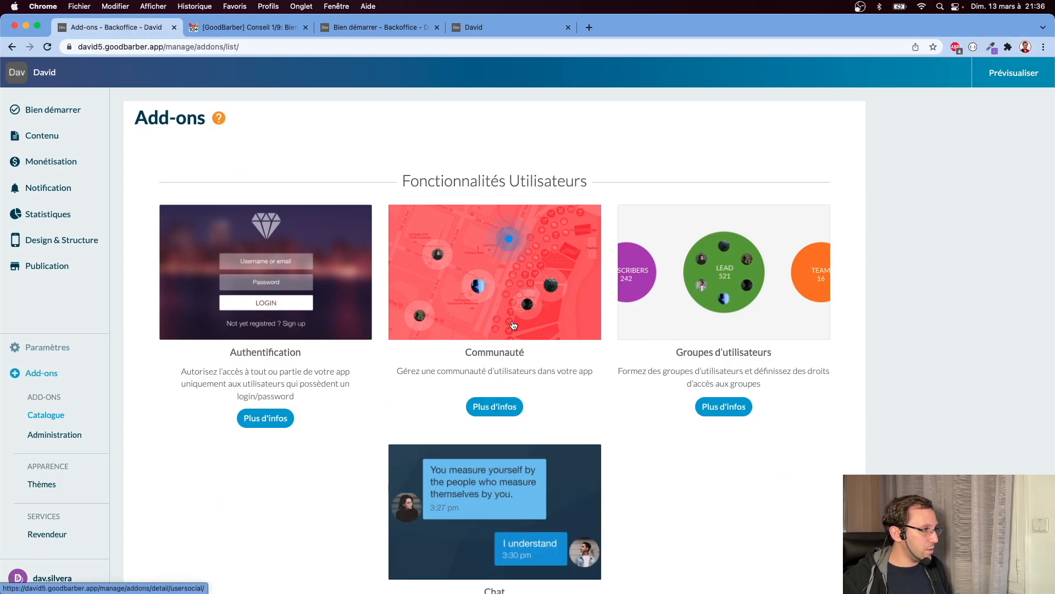
drag(469, 372, 532, 372)
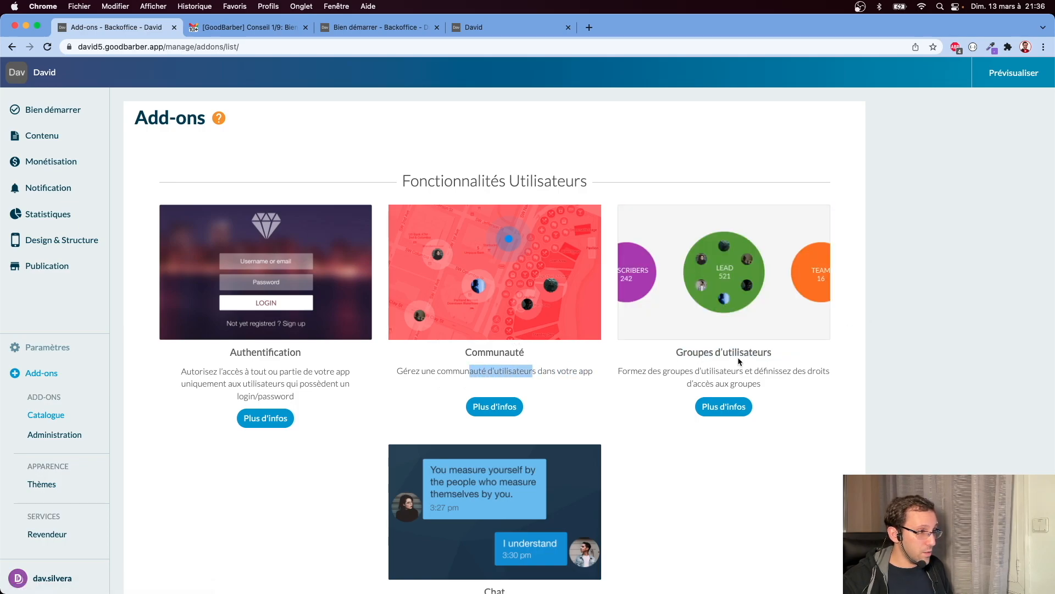
drag(697, 363, 777, 391)
scroll(775, 393, down, 4)
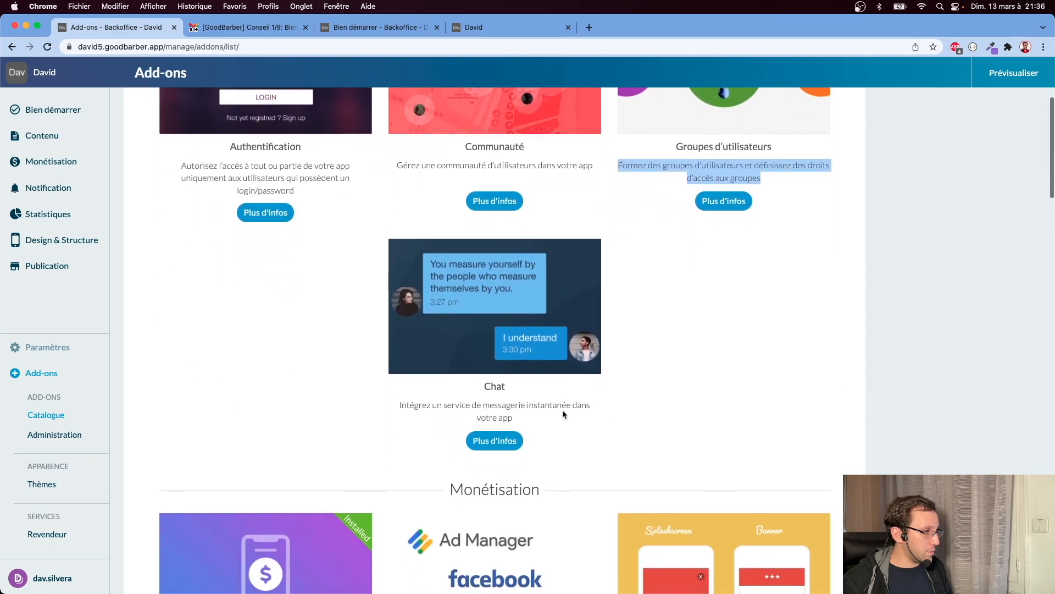
drag(444, 403, 577, 400)
Review the catalogue's monetisation, notification and integration add-ons, including the WordPress plugin.
scroll(585, 393, down, 9)
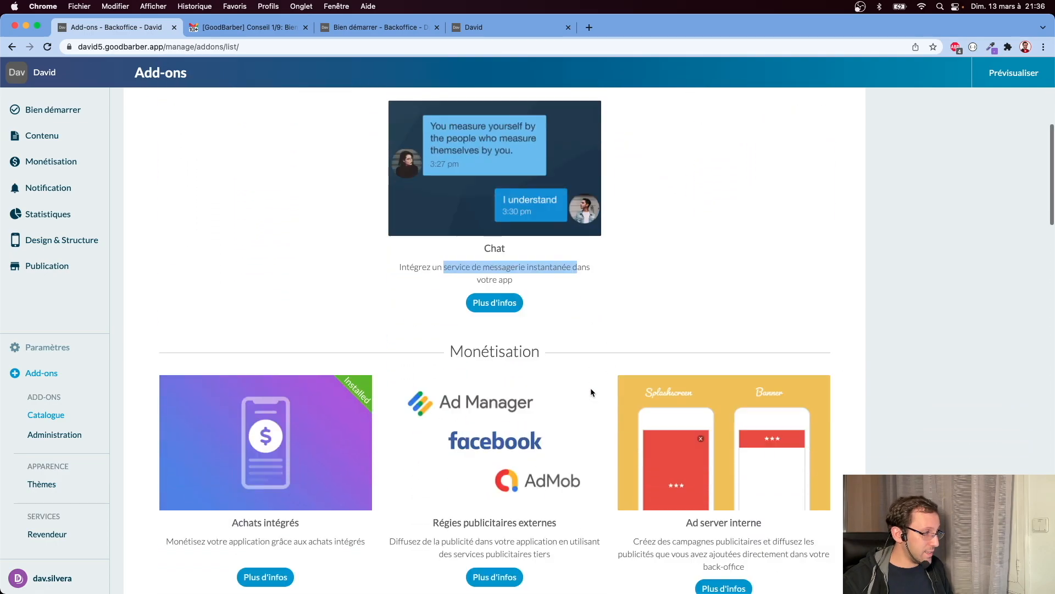
scroll(590, 388, down, 2)
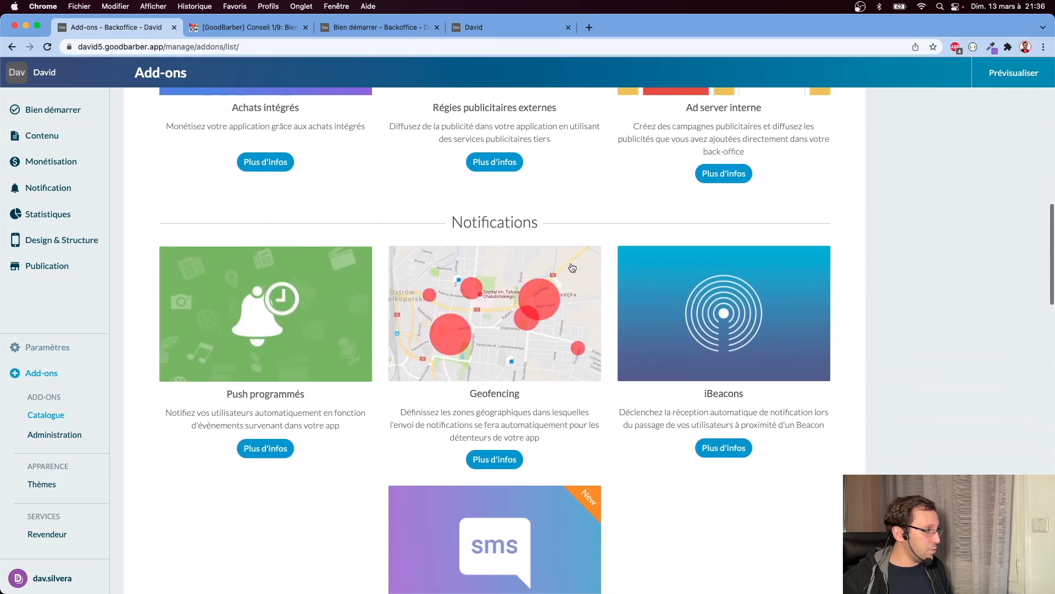
scroll(772, 410, down, 3)
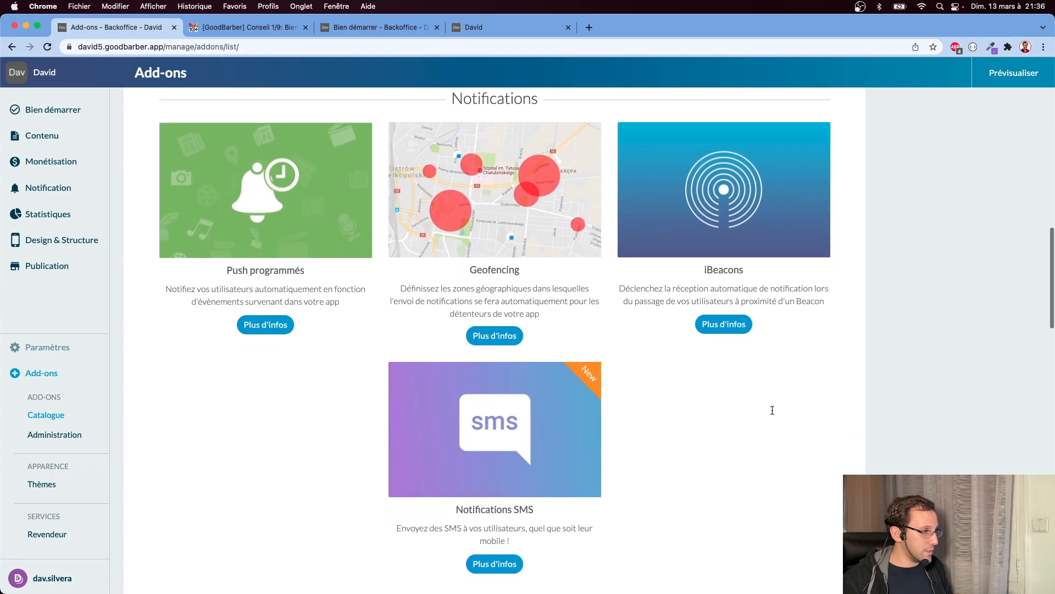
scroll(772, 409, down, 2)
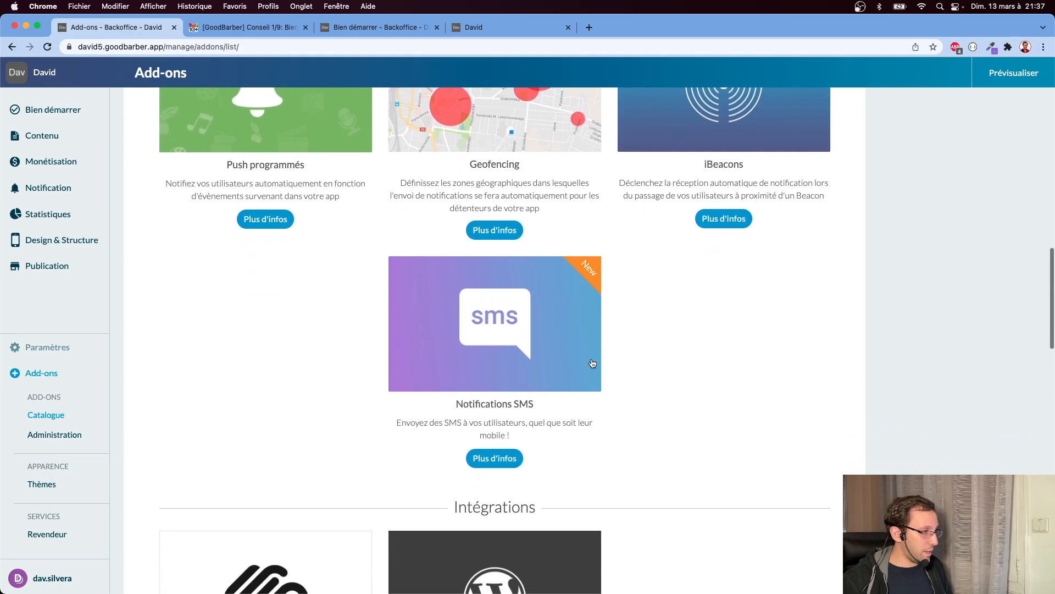
scroll(592, 363, down, 5)
scroll(592, 363, down, 2)
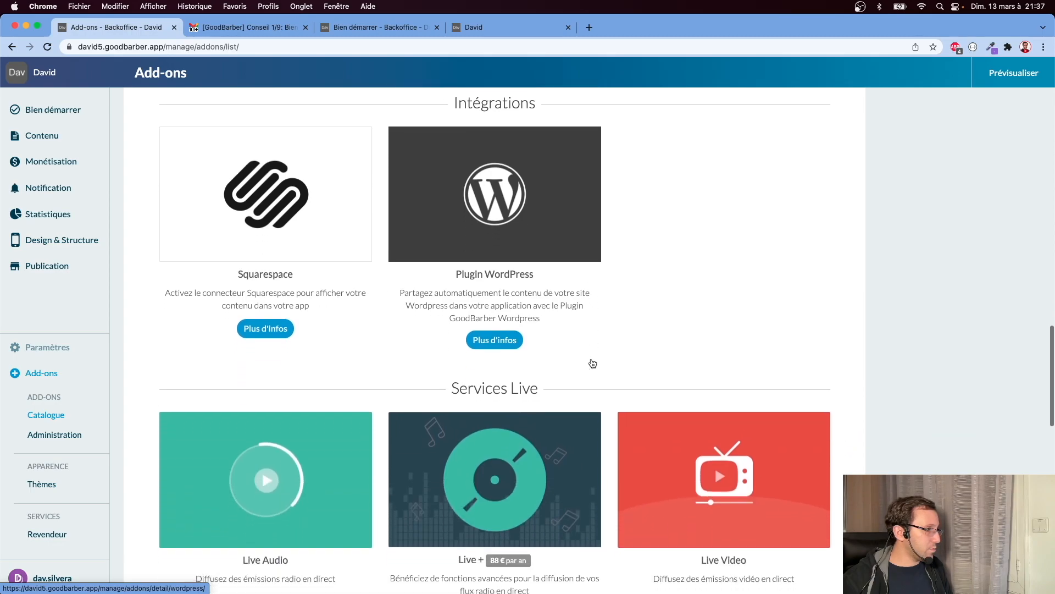
drag(464, 262, 528, 262)
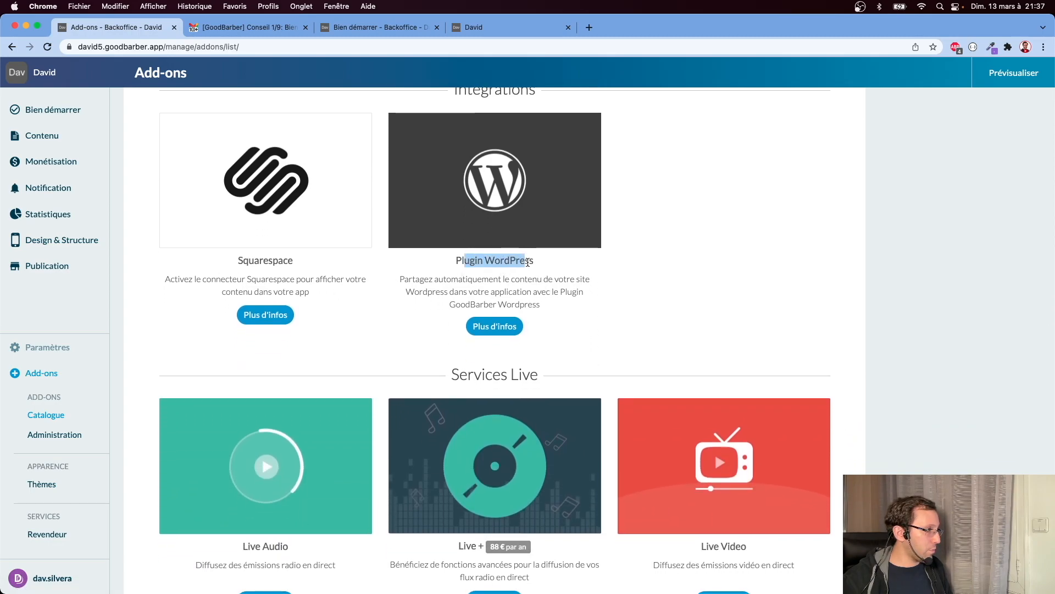
click(584, 288)
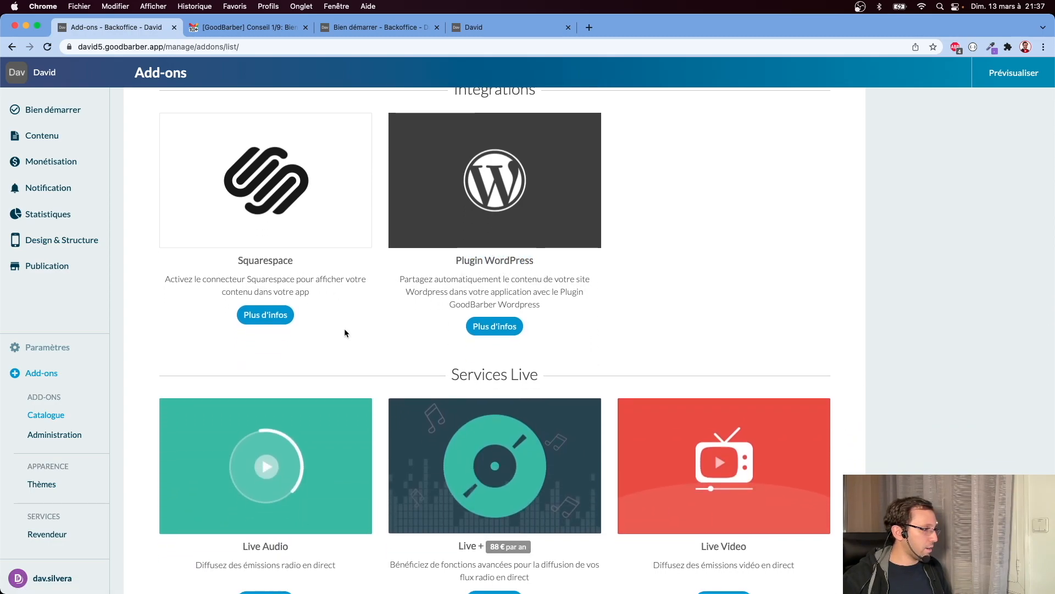
Review the catalogue's Services Live and Options avancées add-ons, including the Zapier and Make connectors.
scroll(414, 389, down, 3)
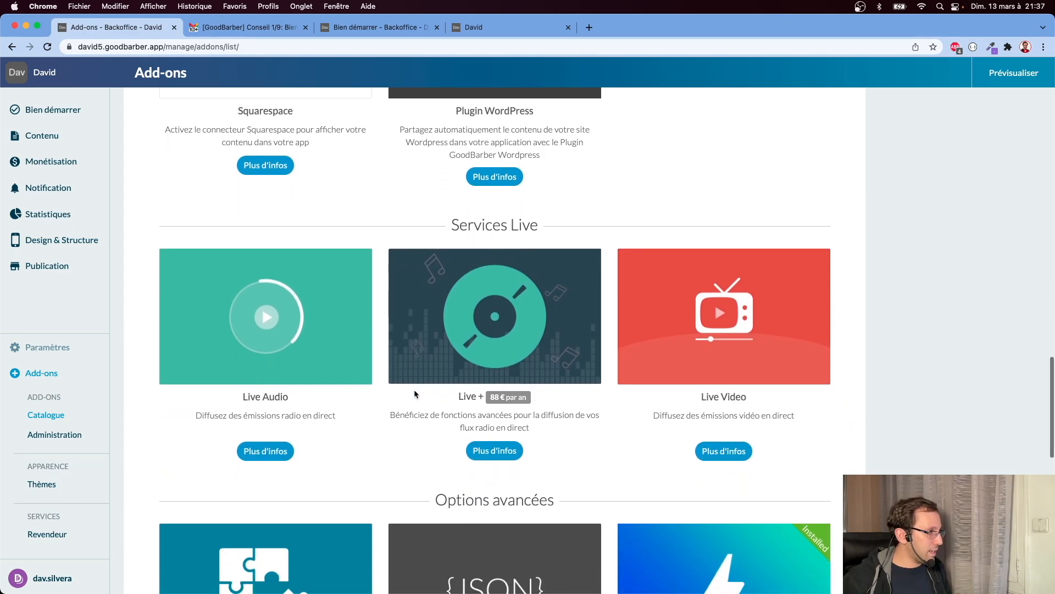
scroll(414, 390, down, 2)
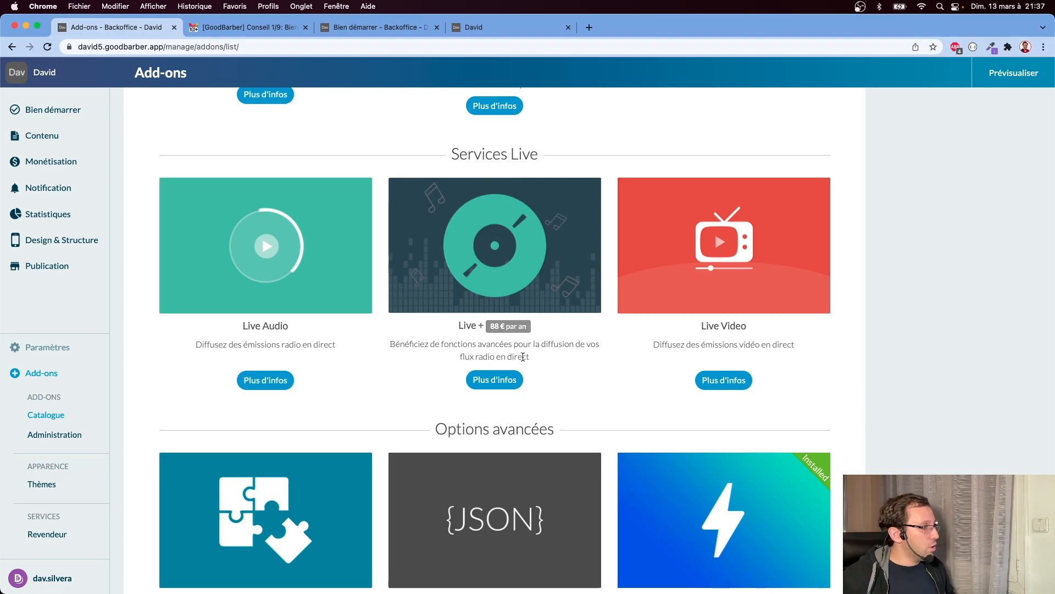
scroll(522, 357, down, 5)
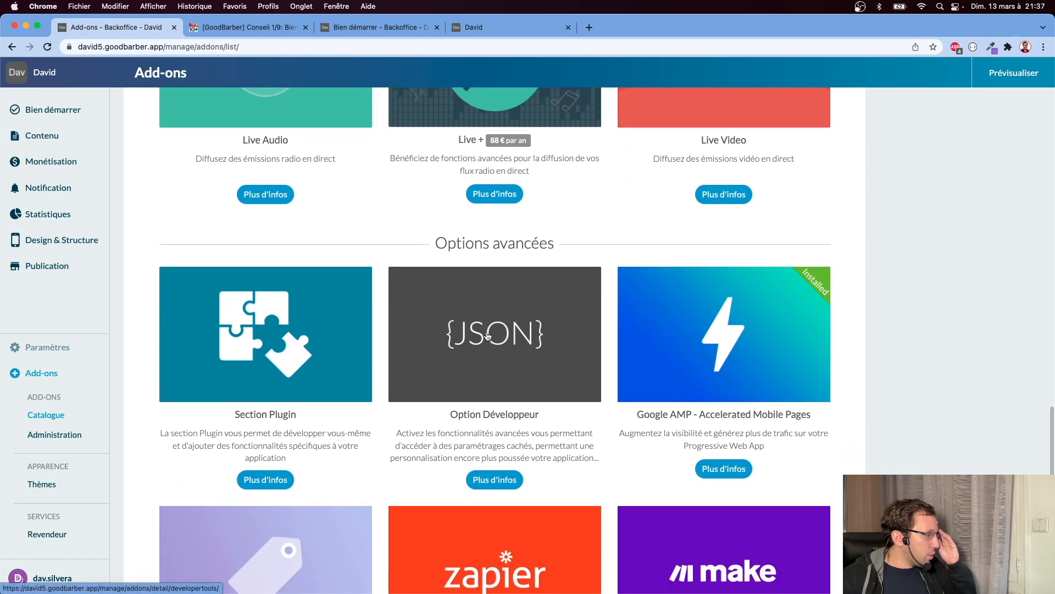
scroll(820, 406, down, 1)
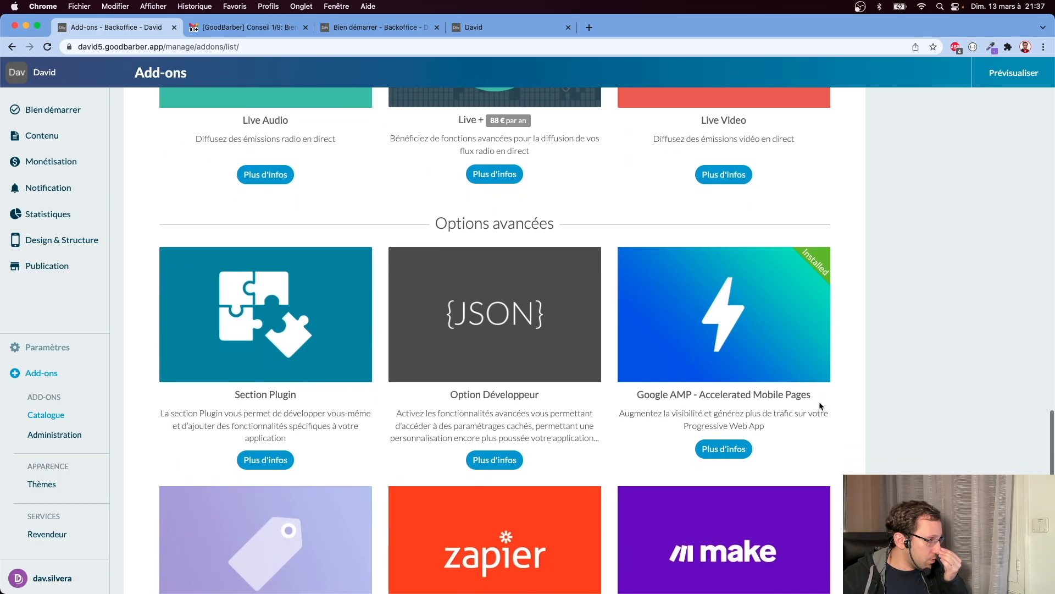
scroll(820, 406, down, 8)
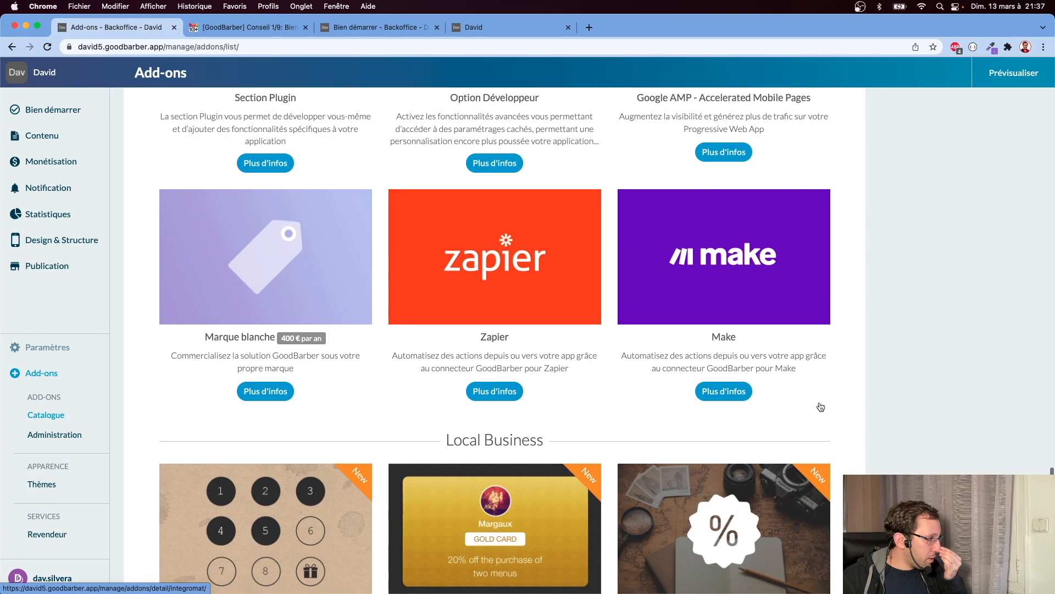
Read the Local Business add-on descriptions for couponing, the member card and the loyalty card.
scroll(820, 406, down, 4)
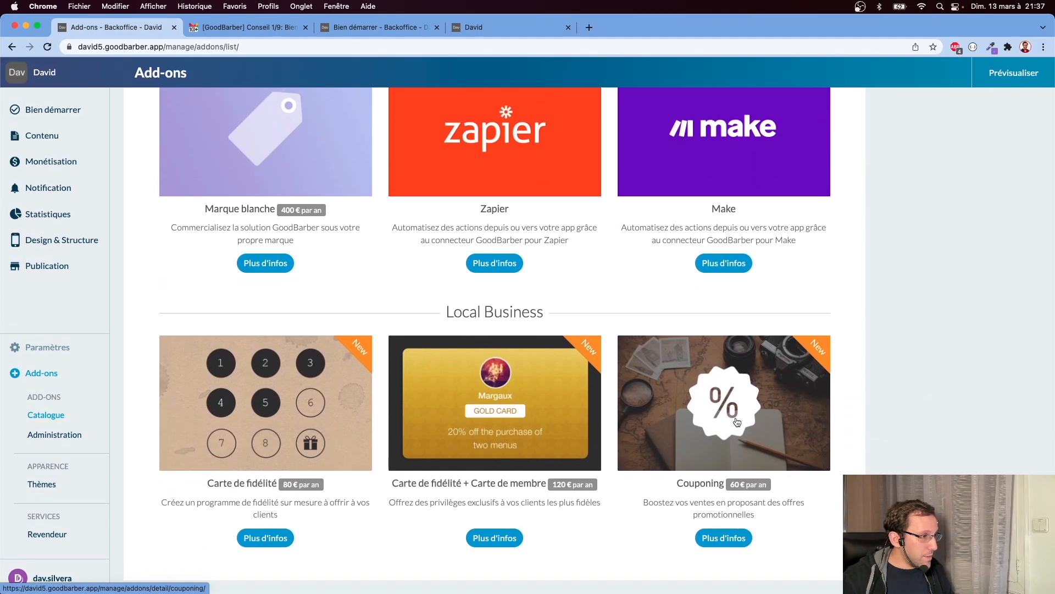
drag(680, 484, 729, 489)
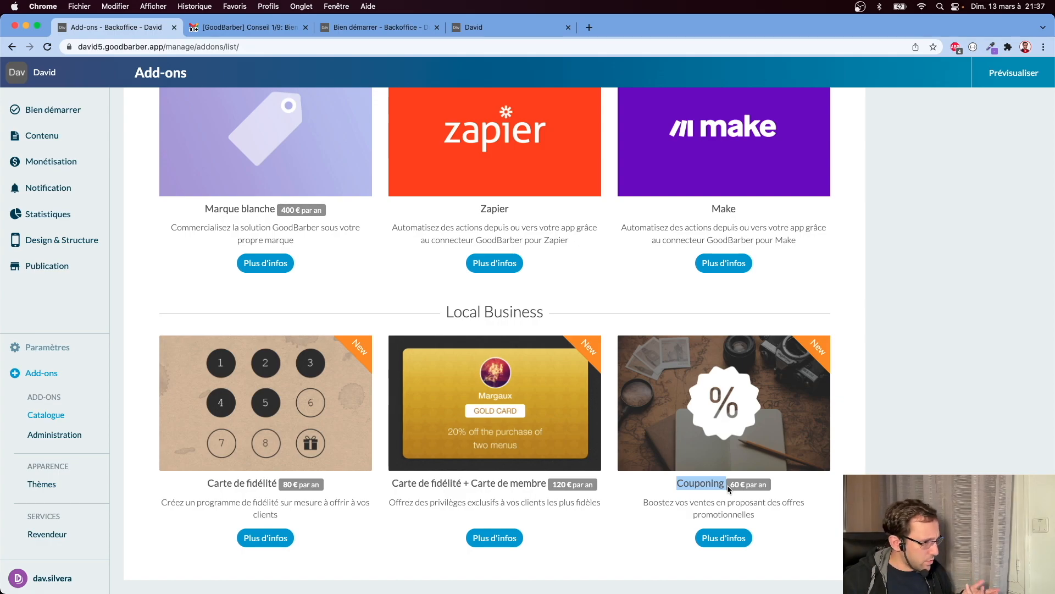
drag(454, 503, 576, 503)
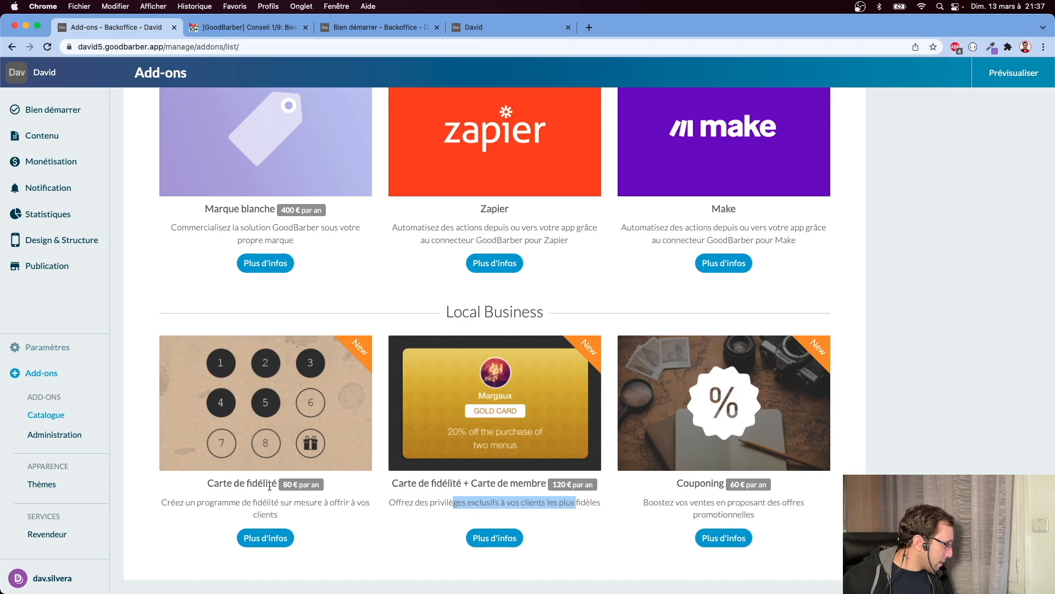
drag(228, 506, 309, 506)
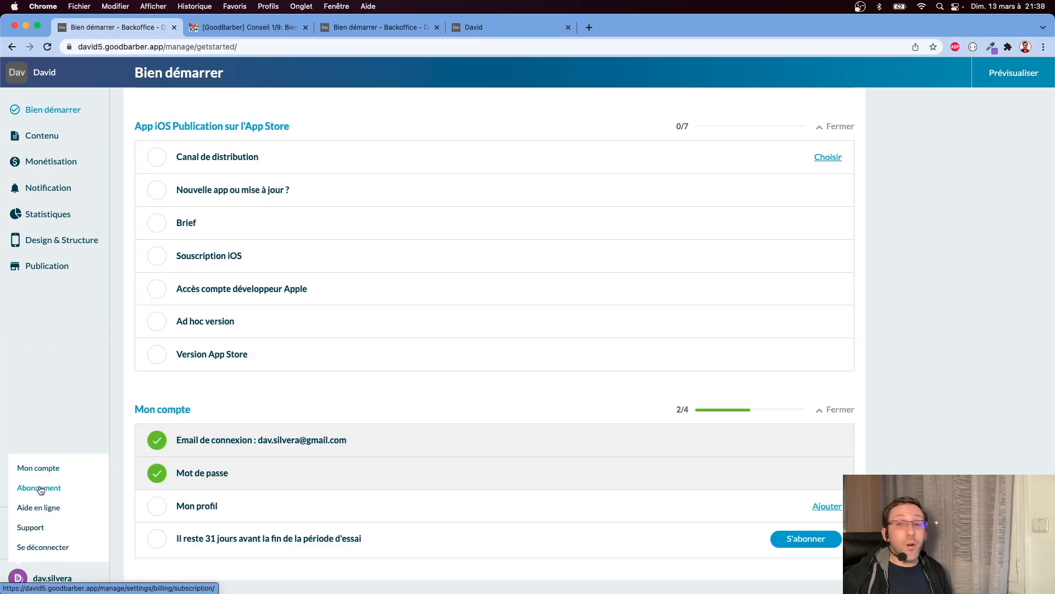
Open the Abonnement page and check the Standard plan's annual billing and the remaining trial period.
click(40, 488)
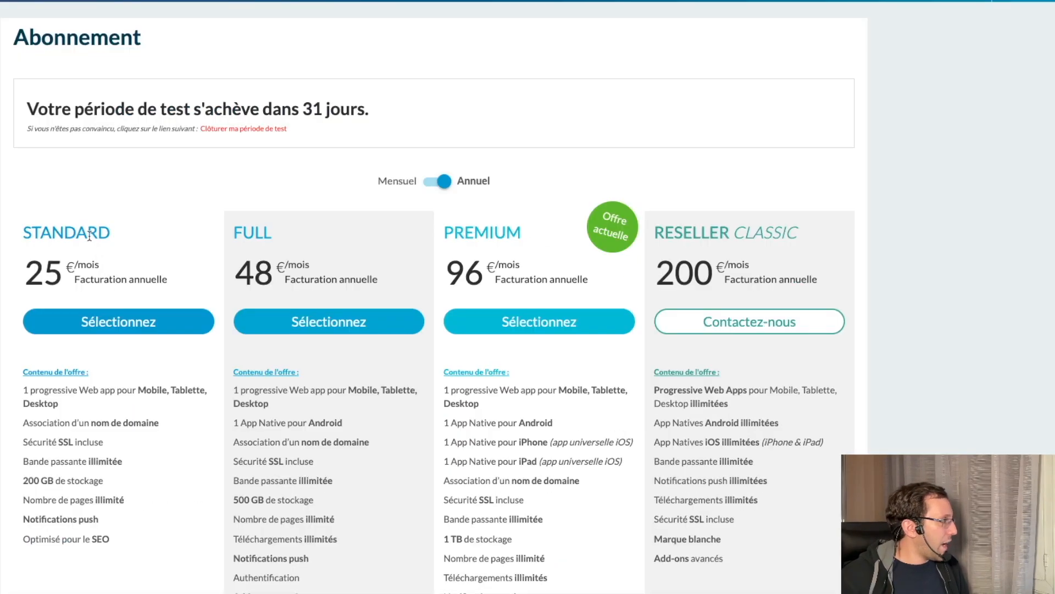
drag(167, 284, 242, 283)
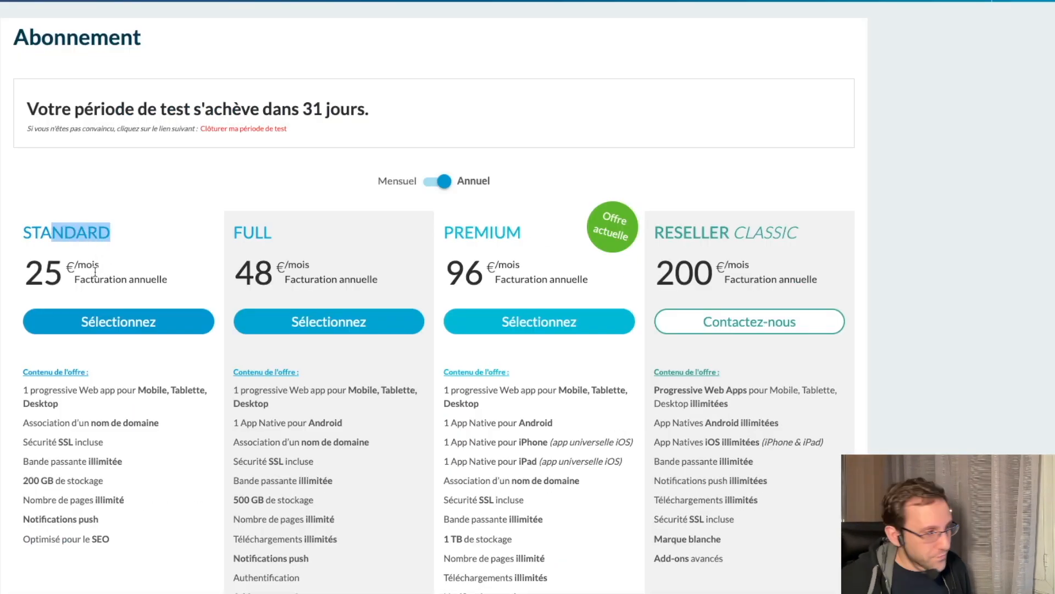
click(173, 285)
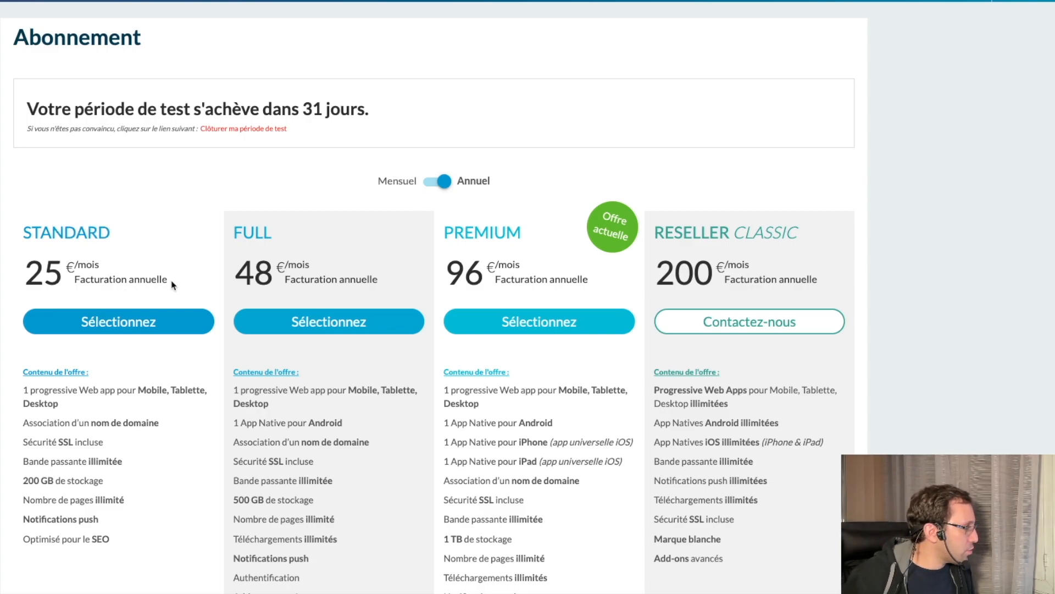
drag(172, 285, 85, 280)
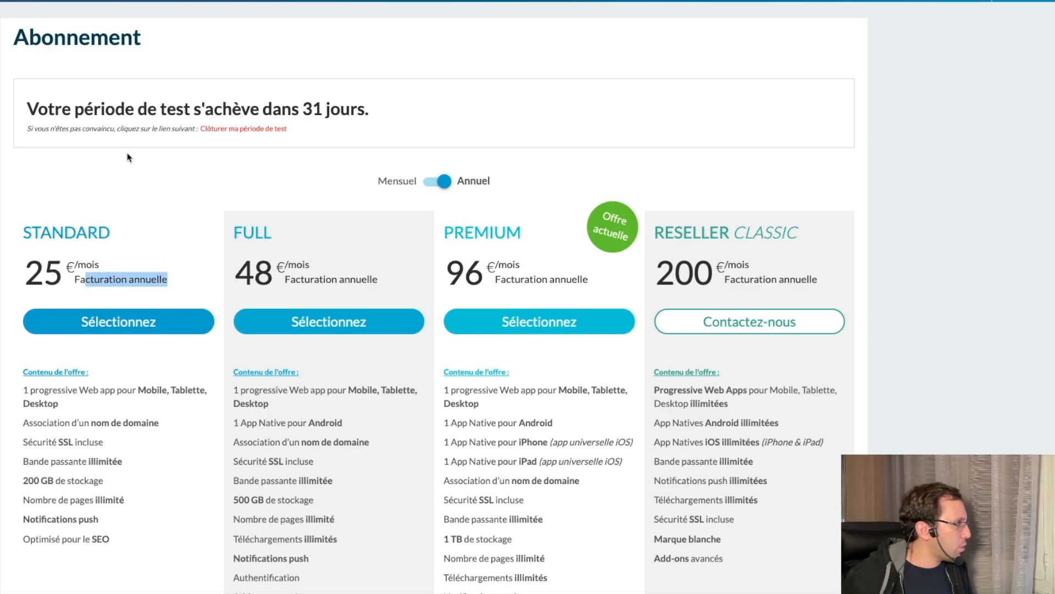
drag(166, 109, 387, 111)
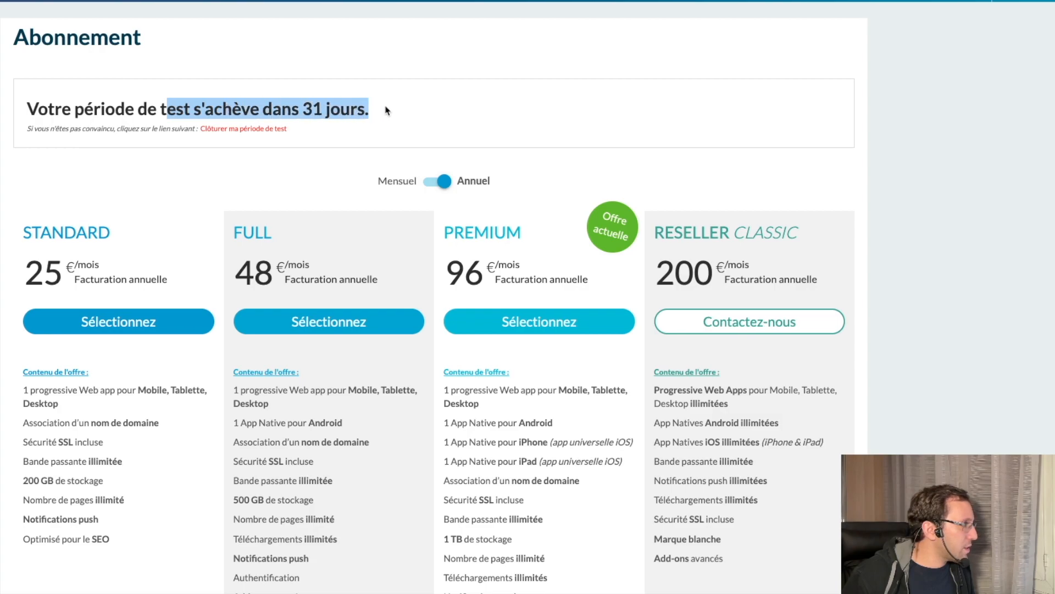
click(387, 110)
Switch the plan prices between Mensuel and Annuel billing to compare them, ending on Annuel.
scroll(387, 111, down, 1)
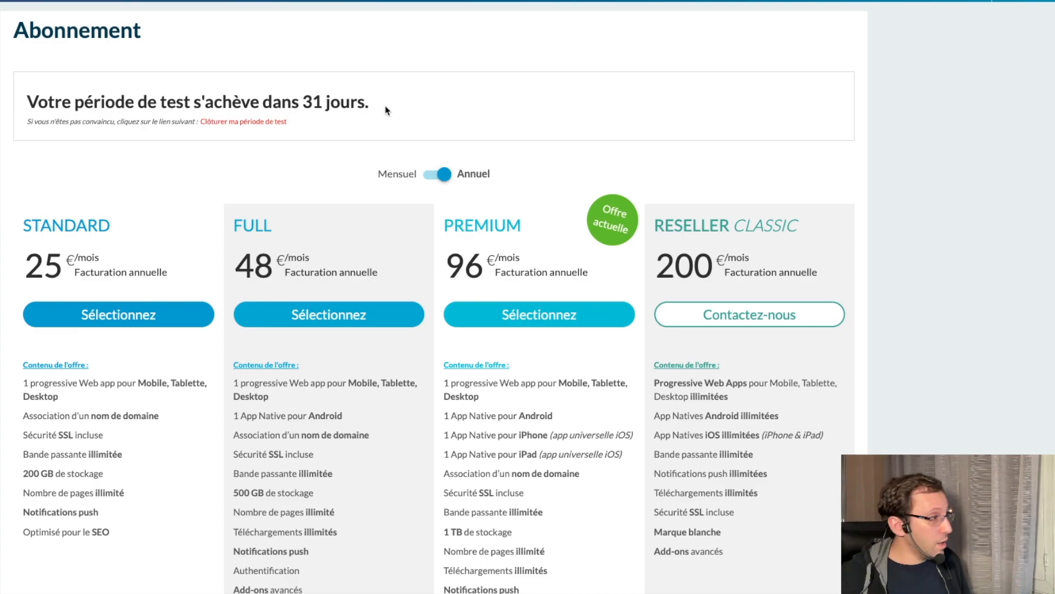
click(435, 175)
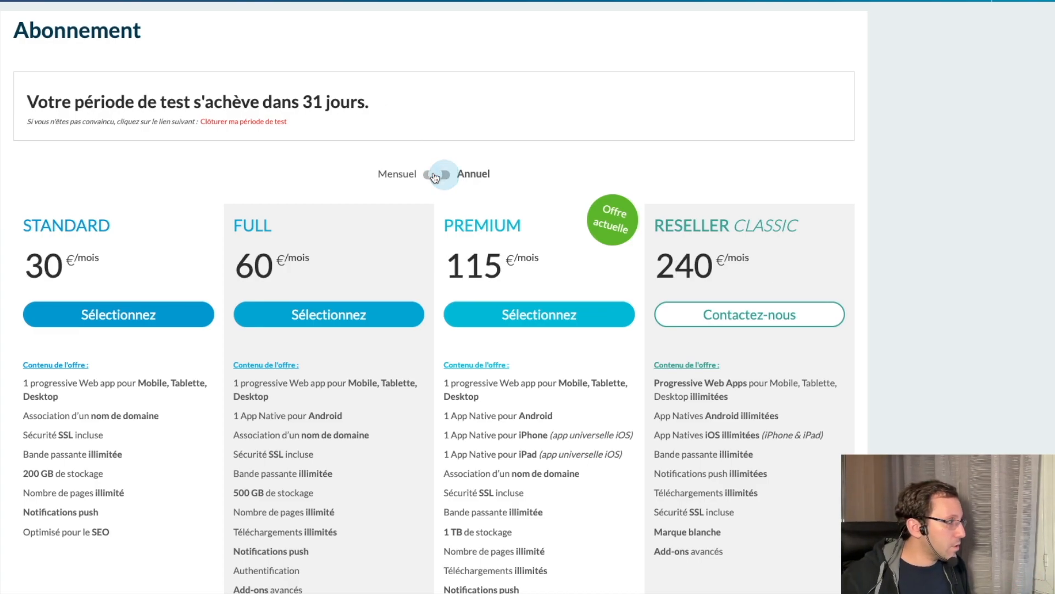
click(435, 176)
click(435, 176)
click(435, 176)
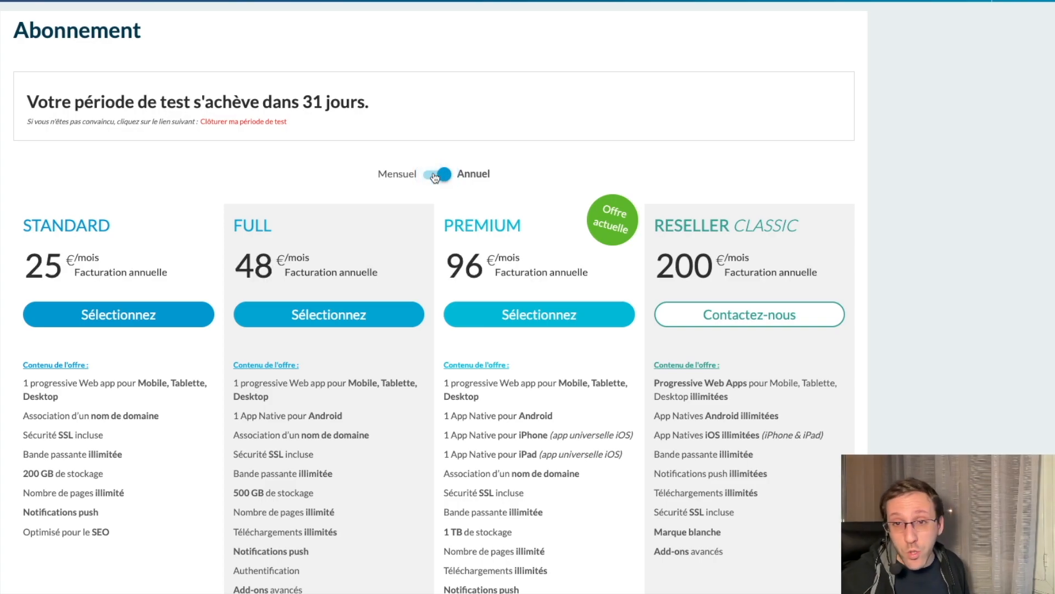
click(436, 176)
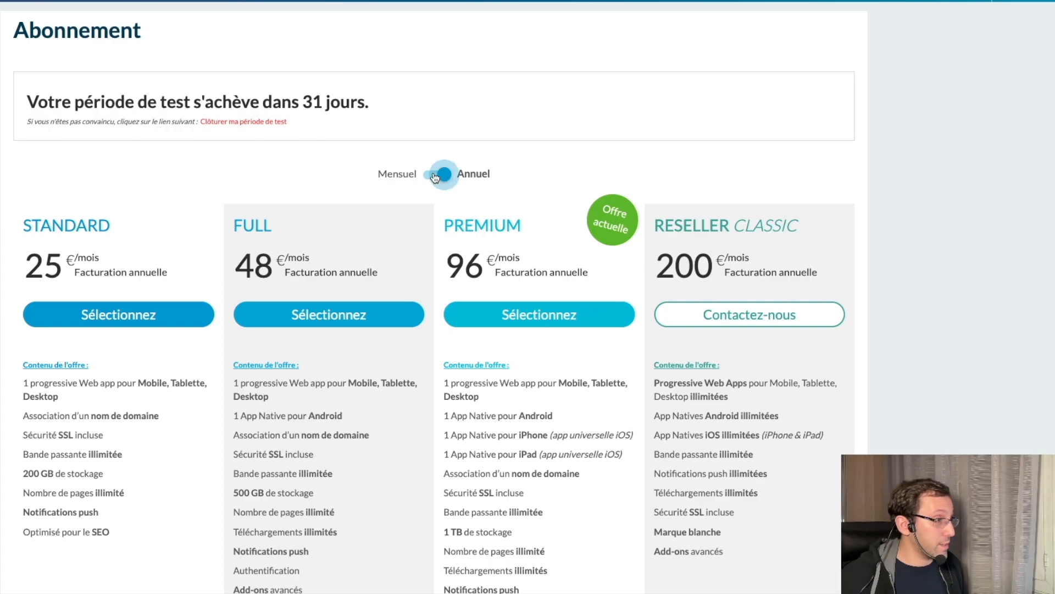
click(436, 176)
Read the Standard plan's contents, from the progressive web app and domain name to storage, push notifications and SEO.
scroll(128, 249, down, 2)
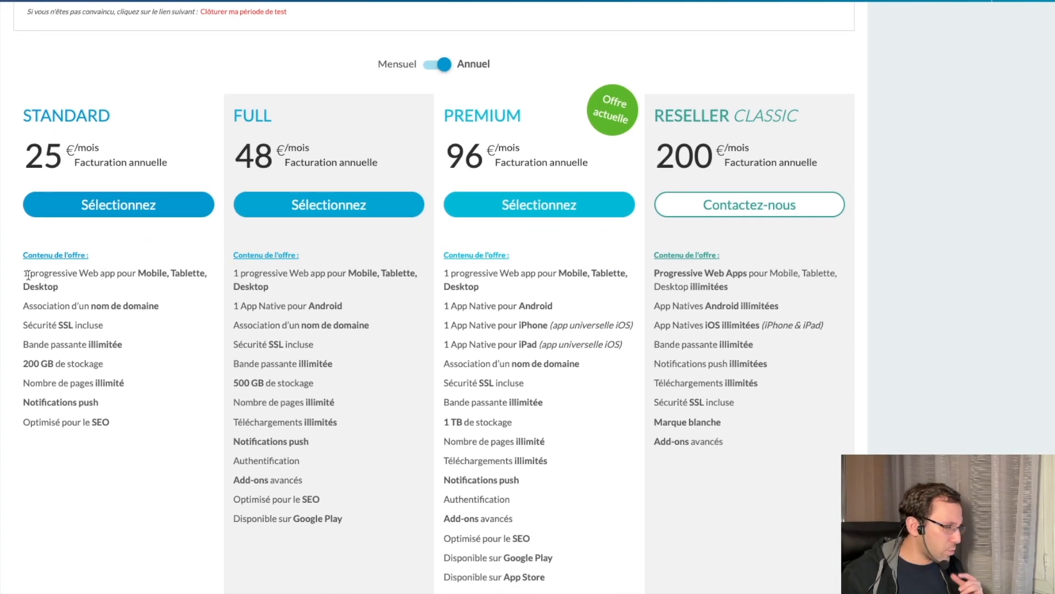
drag(28, 275, 207, 276)
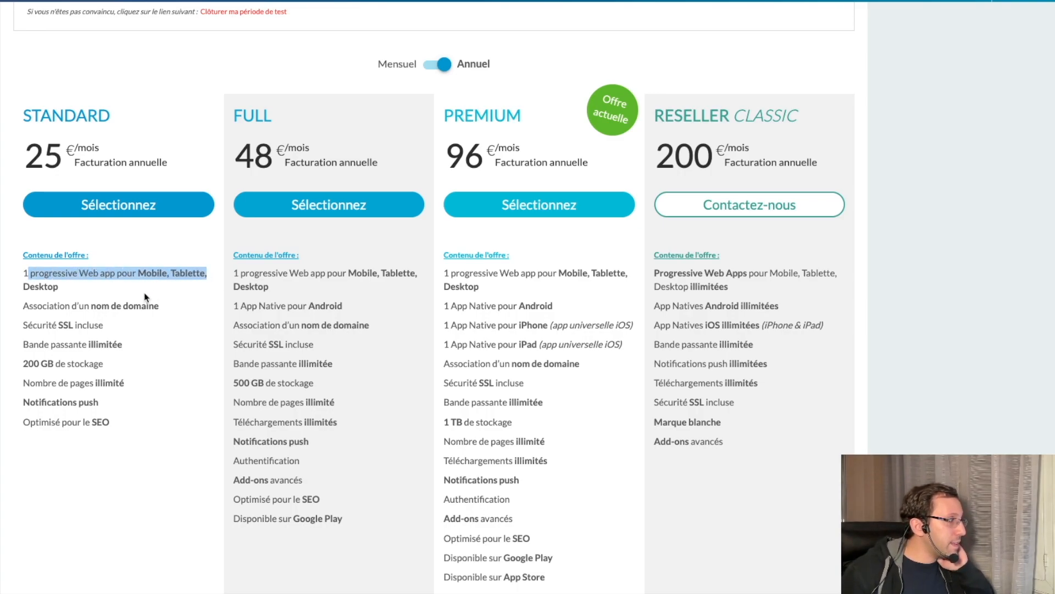
drag(77, 306, 174, 312)
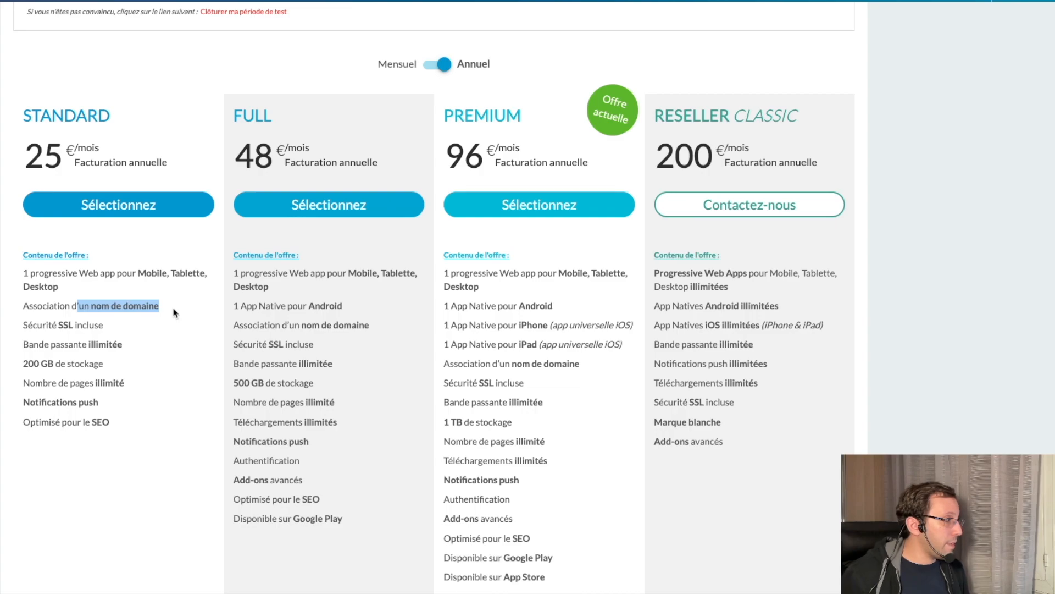
drag(28, 325, 108, 326)
drag(52, 347, 126, 354)
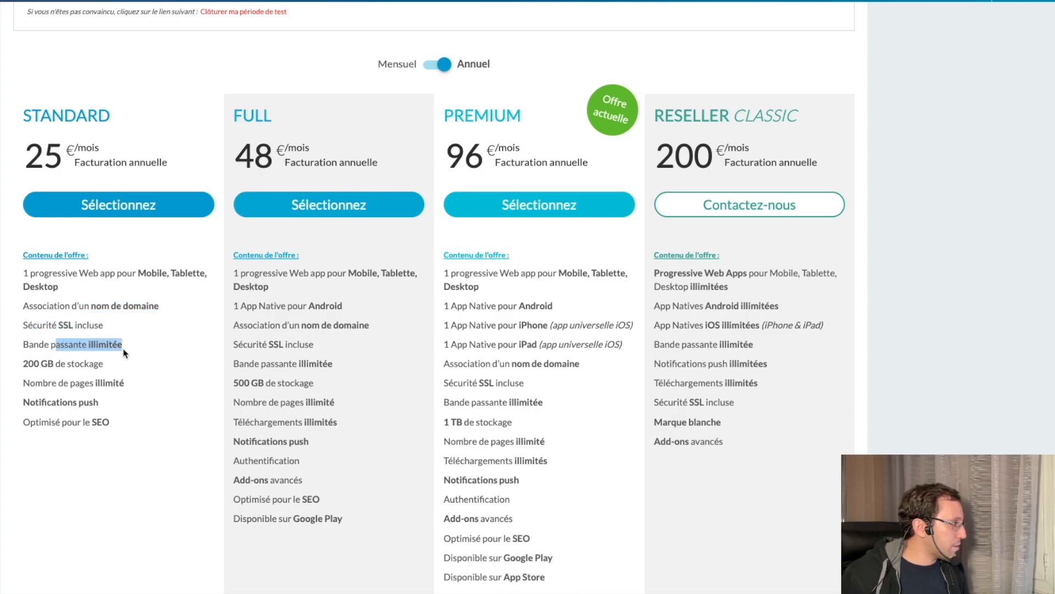
drag(54, 363, 108, 372)
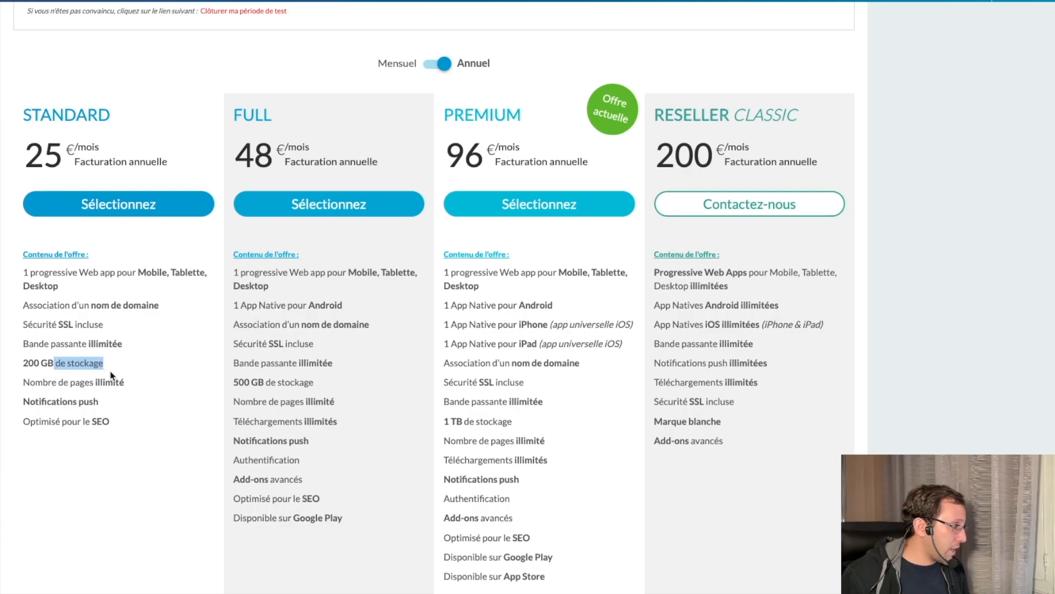
click(57, 382)
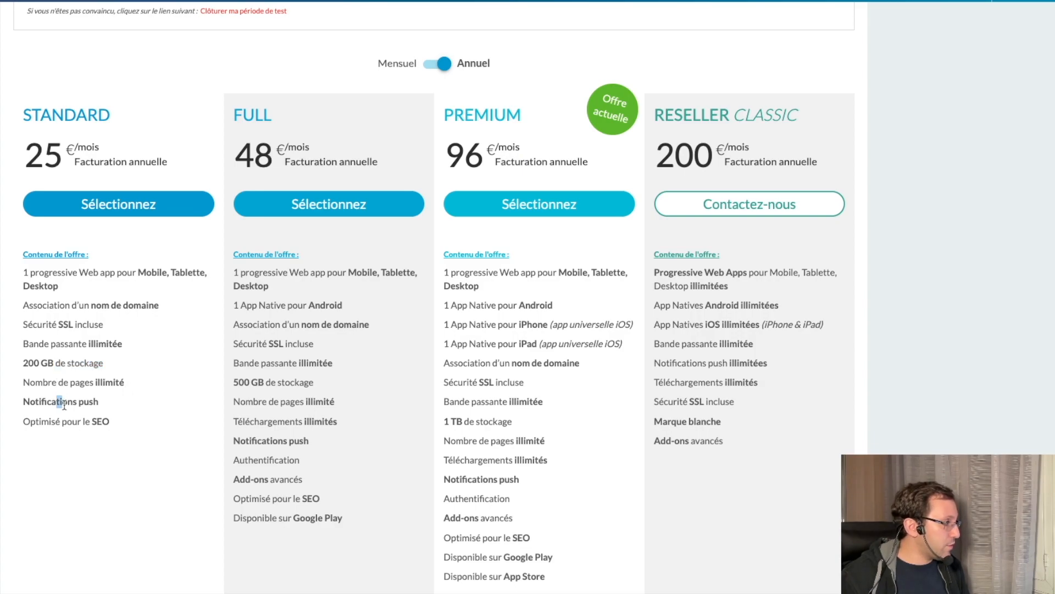
drag(56, 402, 99, 403)
click(58, 425)
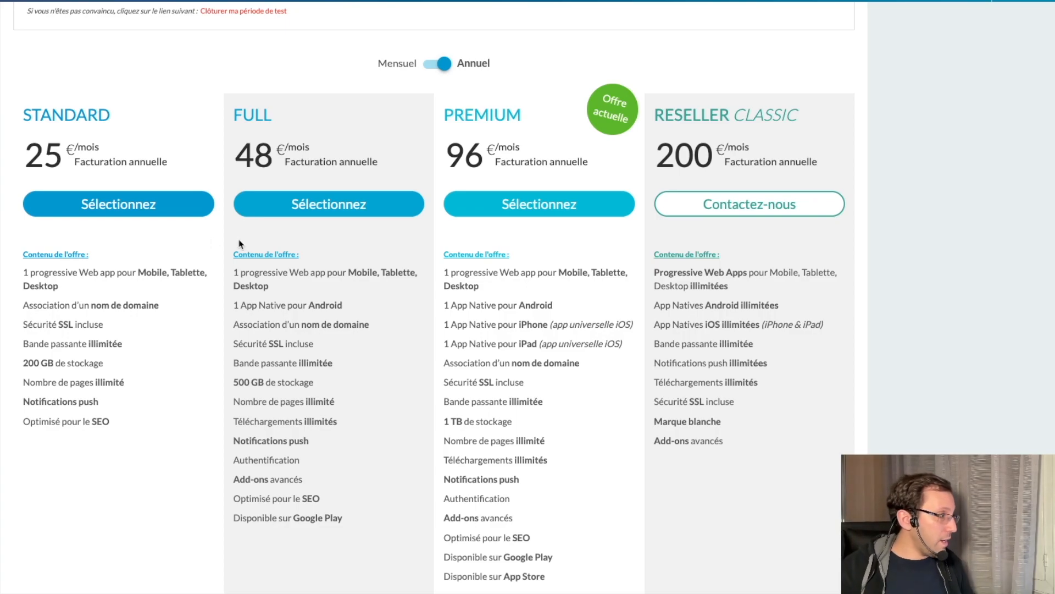
Examine the Full plan's progressive web app and native Android app offer.
drag(296, 273, 422, 273)
drag(240, 306, 344, 306)
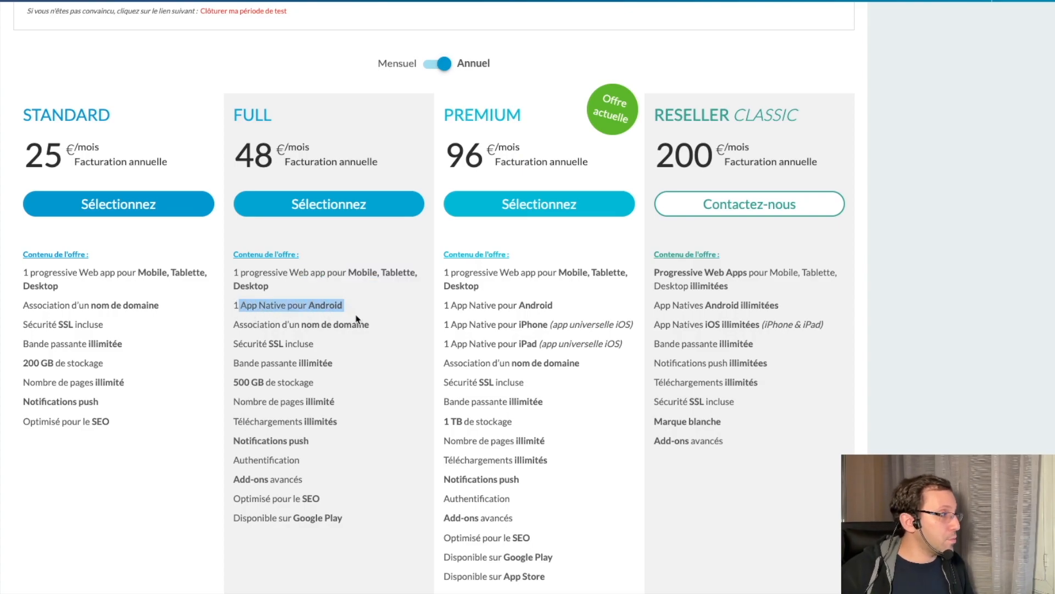
click(288, 305)
drag(306, 305, 342, 306)
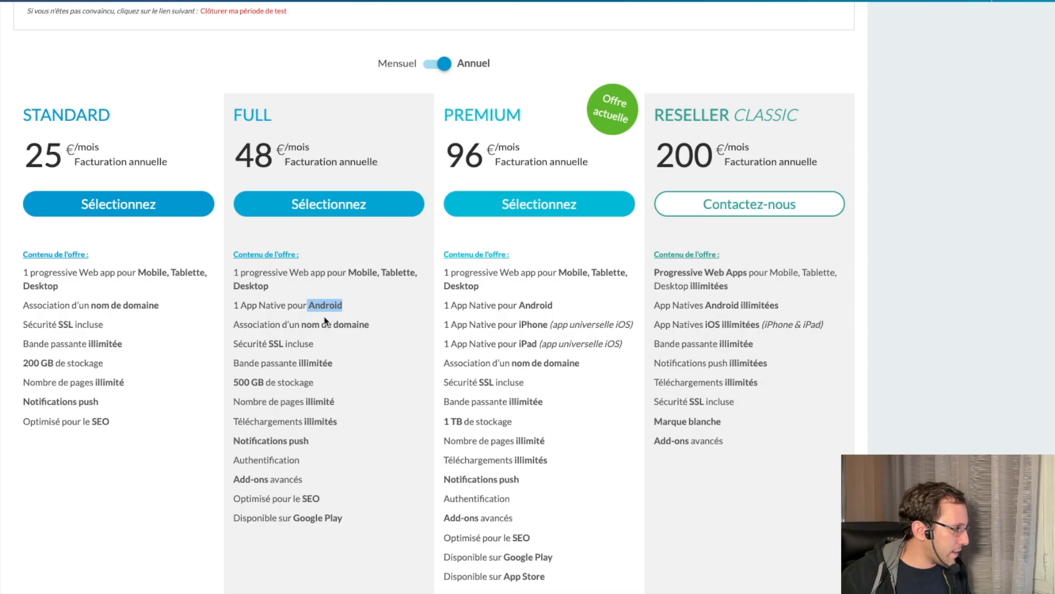
click(297, 325)
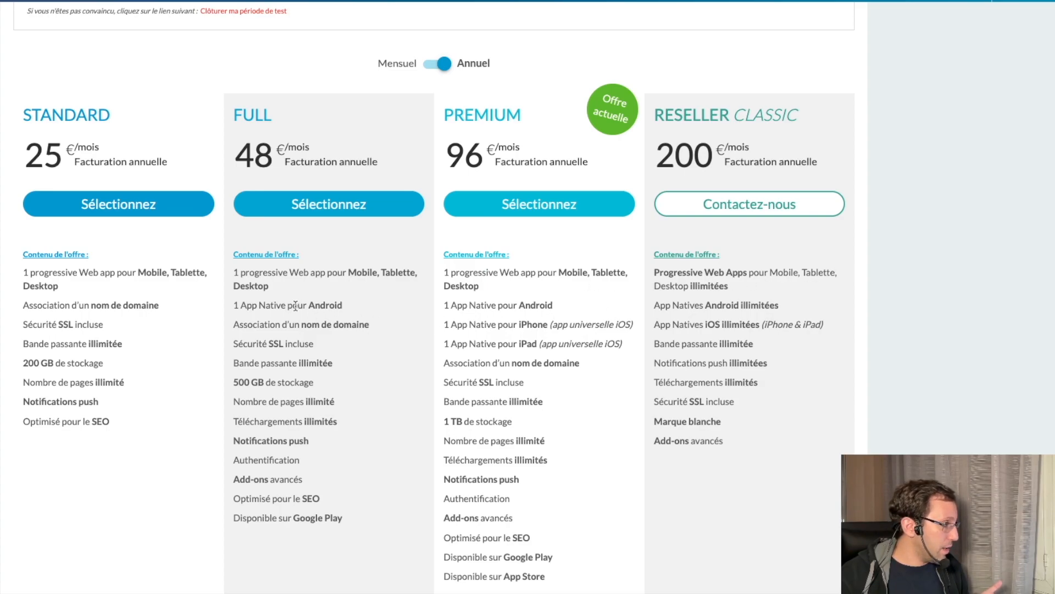
drag(288, 305, 346, 307)
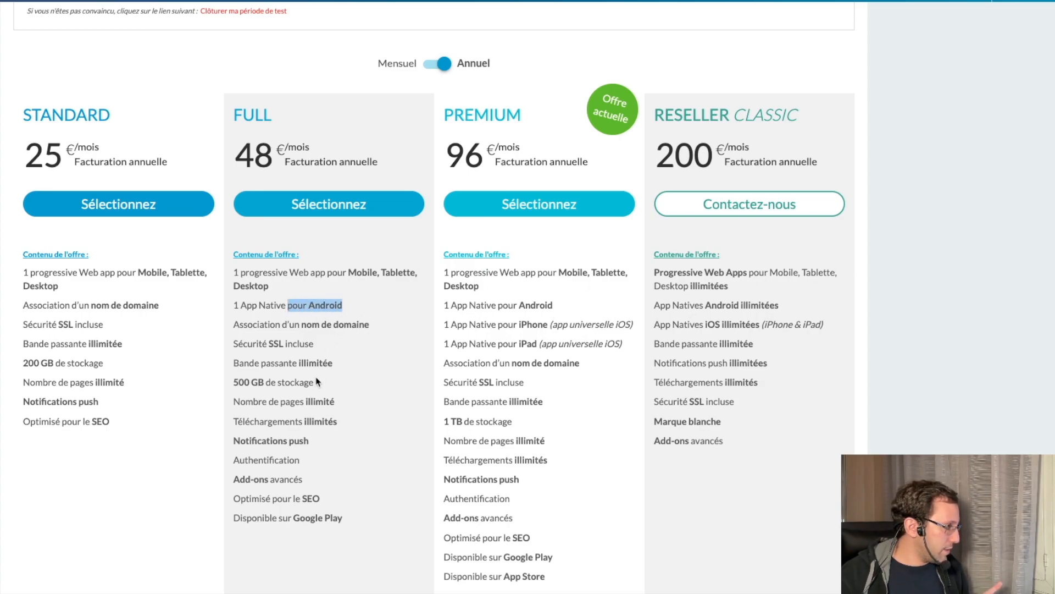
Read the Full plan's storage, downloads, authentication and Google Play entries, and recheck its native Android app line.
drag(239, 383, 331, 388)
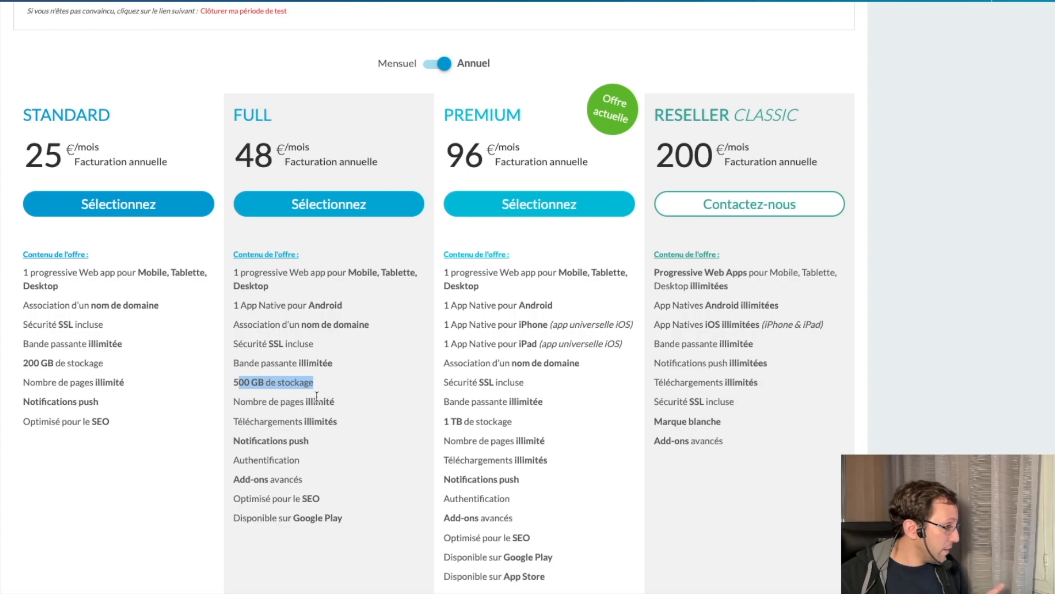
drag(286, 423, 338, 424)
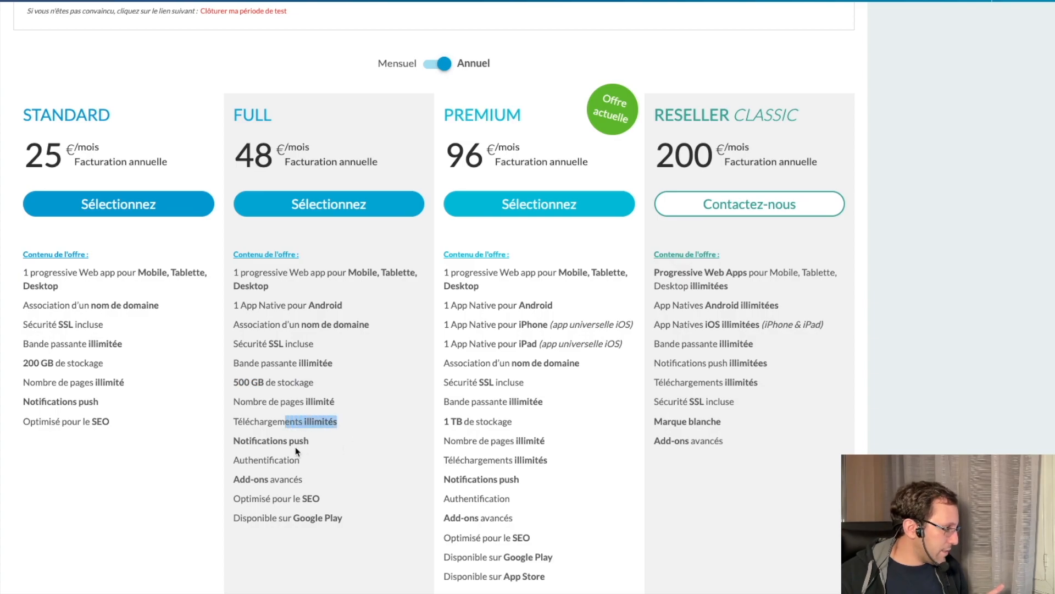
drag(234, 461, 317, 466)
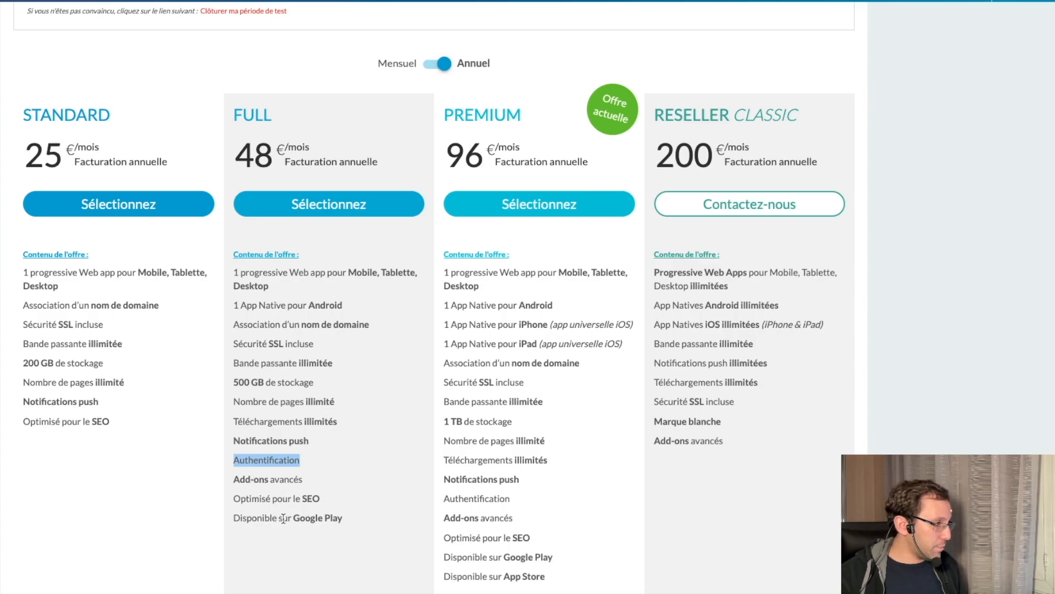
drag(271, 518, 400, 528)
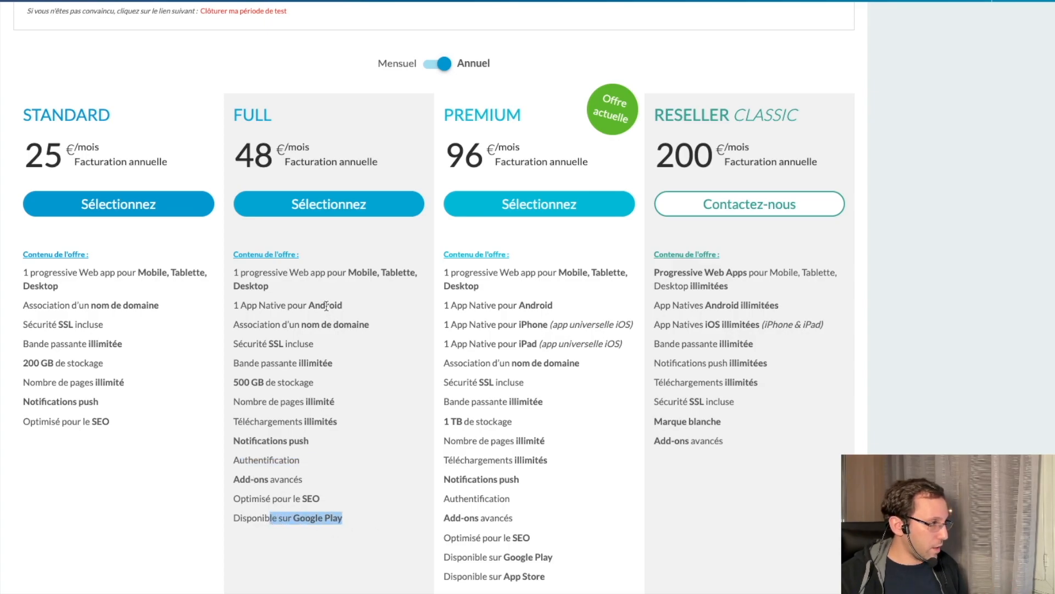
drag(327, 306, 256, 307)
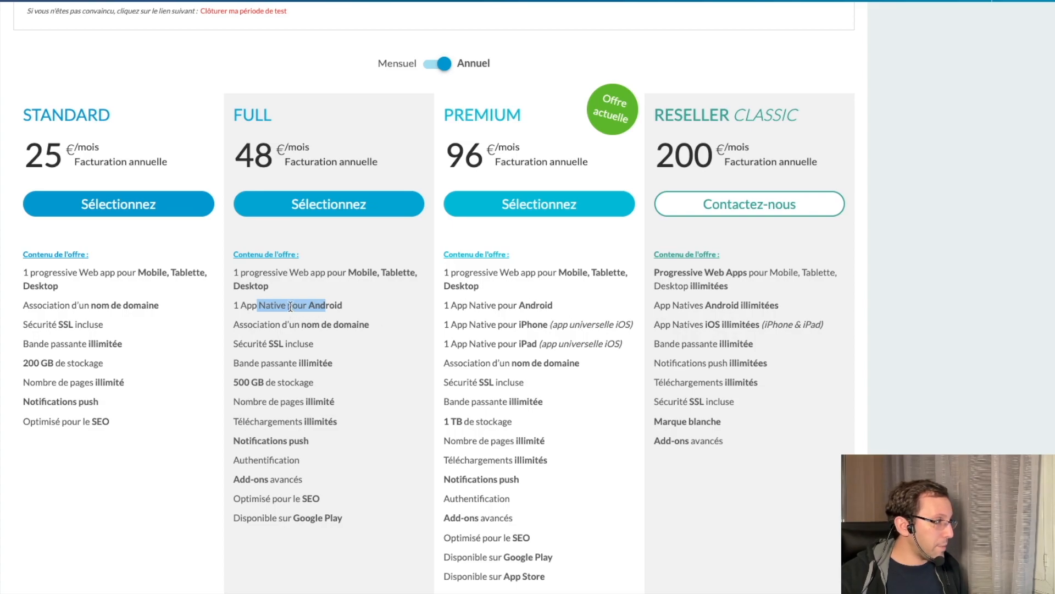
click(254, 306)
drag(235, 306, 291, 307)
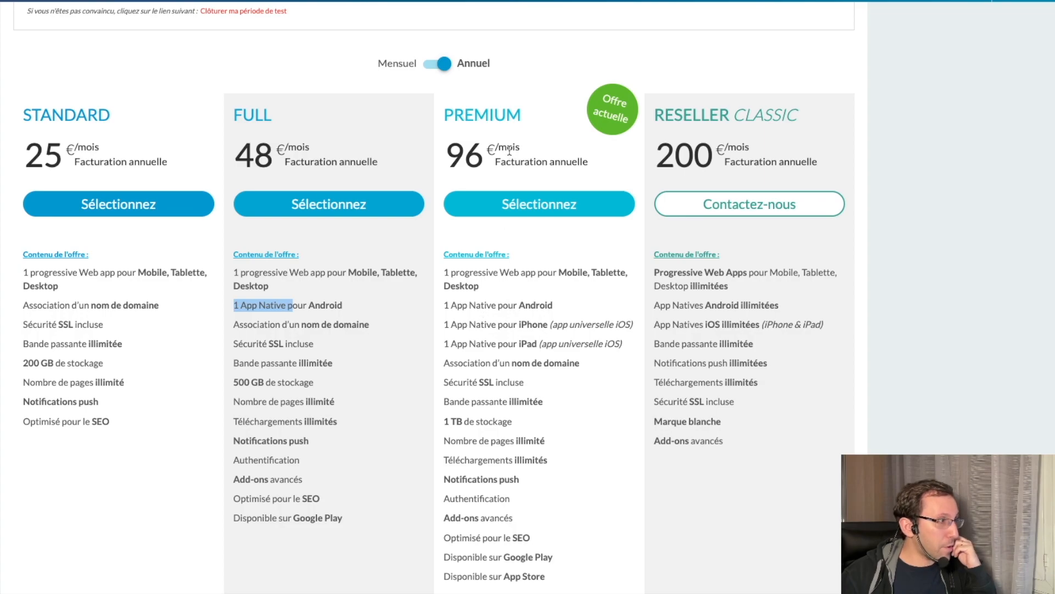
Examine the Premium plan's price and native Android, iPhone and iPad apps, comparing Mensuel with Annuel billing.
drag(482, 156, 447, 162)
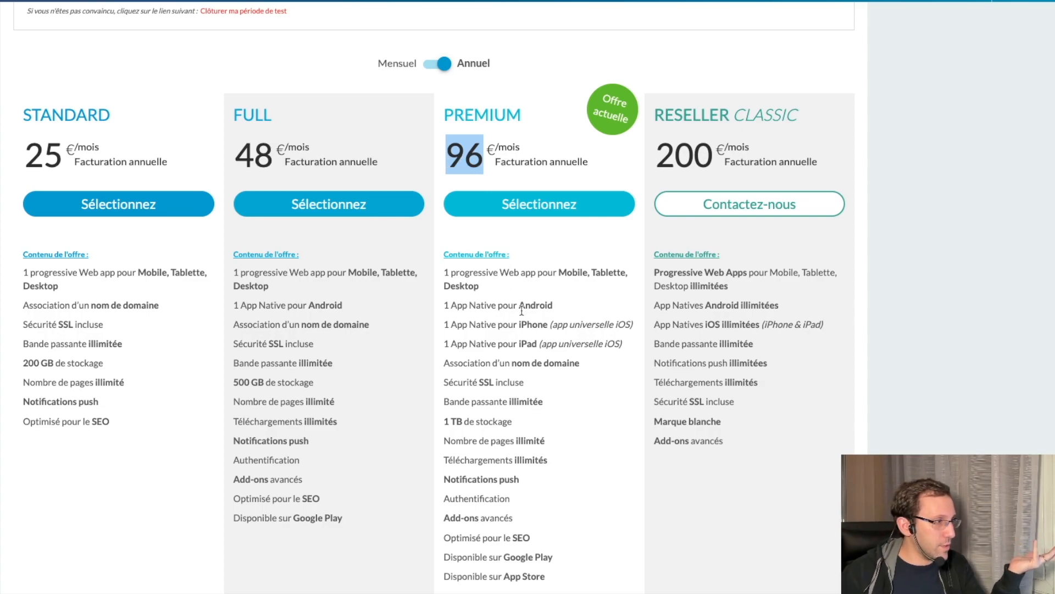
drag(483, 327, 581, 335)
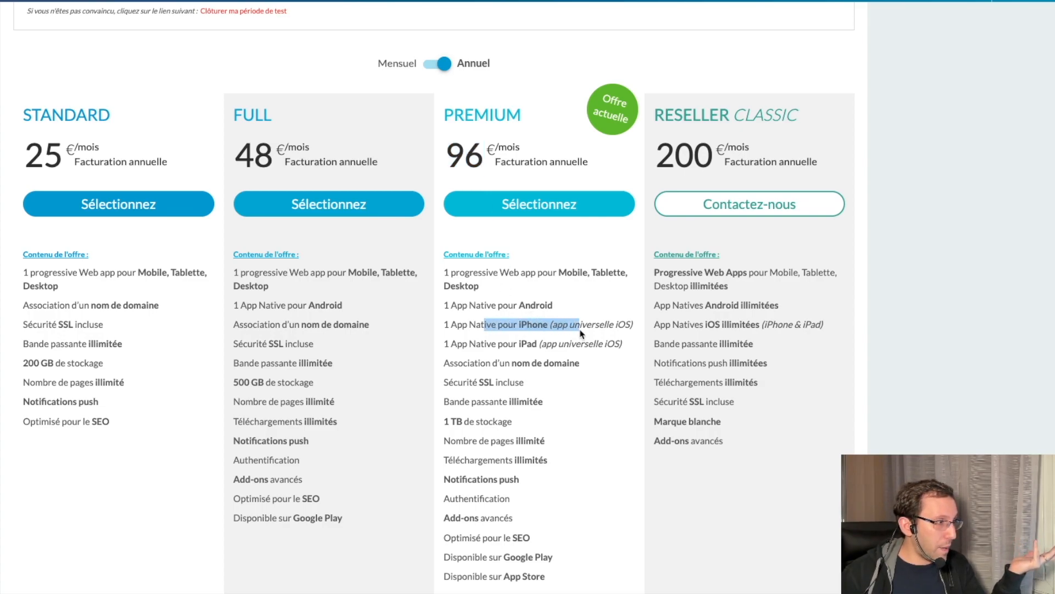
click(487, 354)
drag(519, 297, 530, 374)
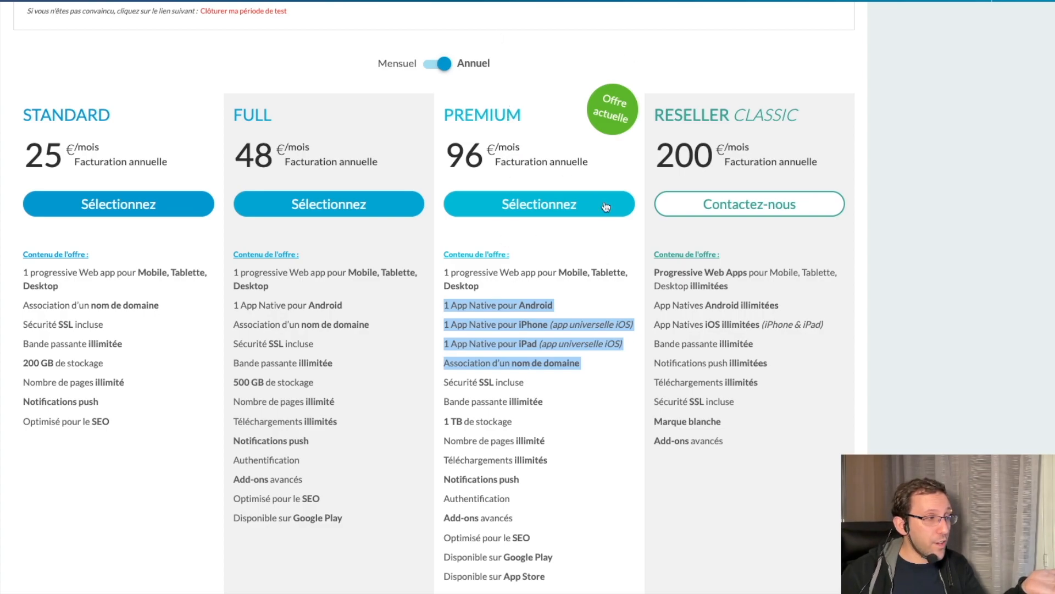
click(443, 65)
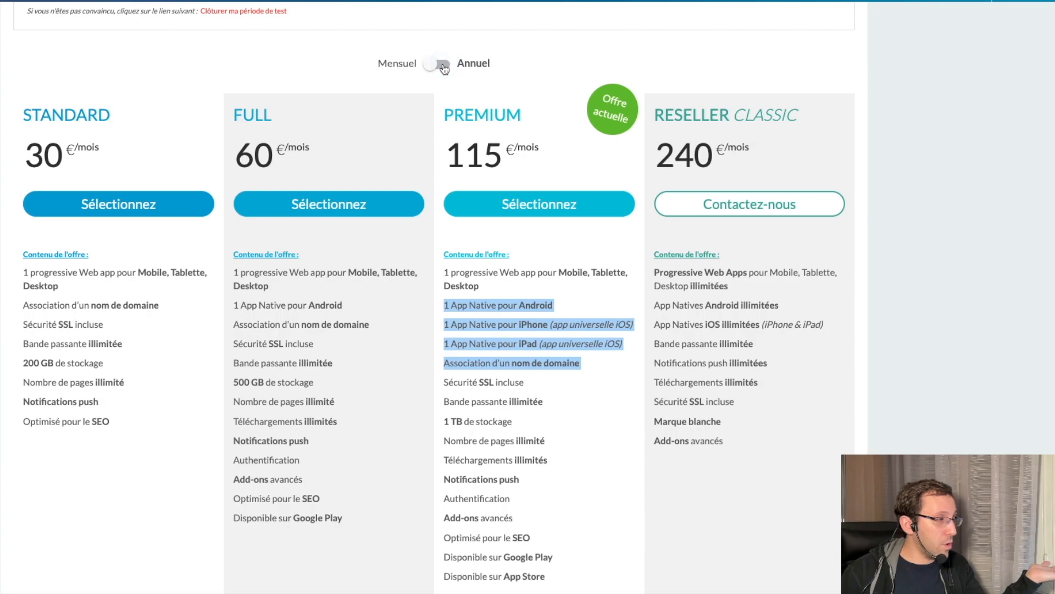
click(444, 66)
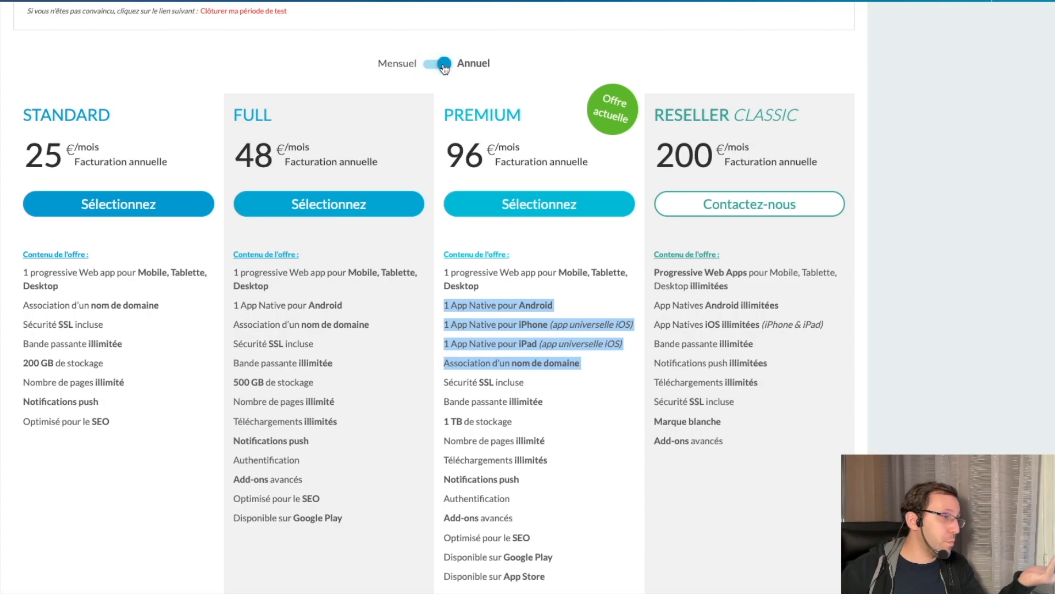
Check the Premium plan's App Store availability and storage allowance.
click(584, 450)
scroll(584, 450, down, 3)
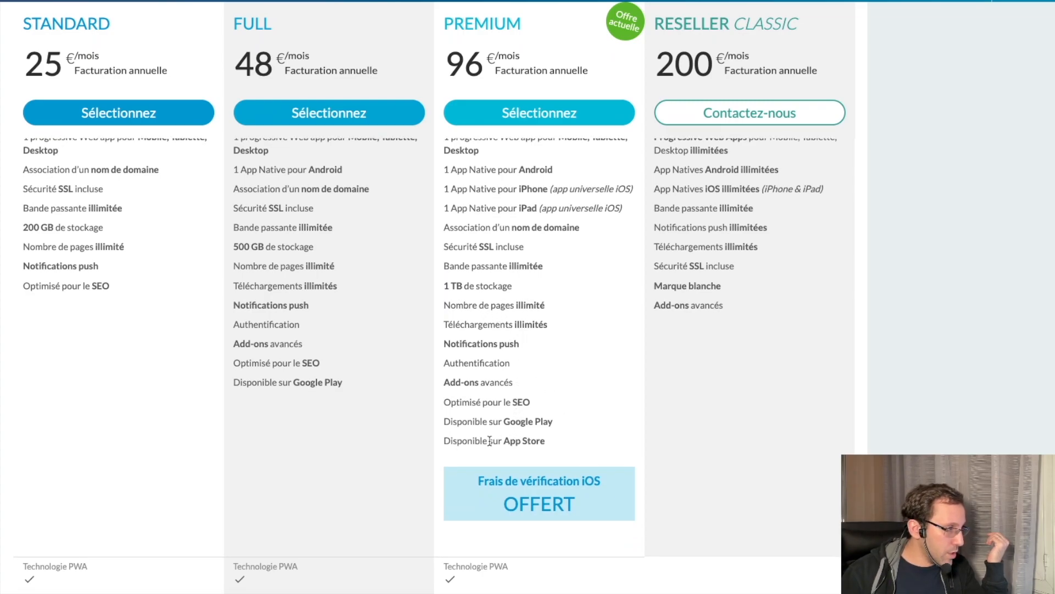
drag(490, 440, 547, 441)
drag(447, 289, 517, 296)
Examine the Reseller Classic plan and its native Android app allowance.
scroll(516, 296, up, 2)
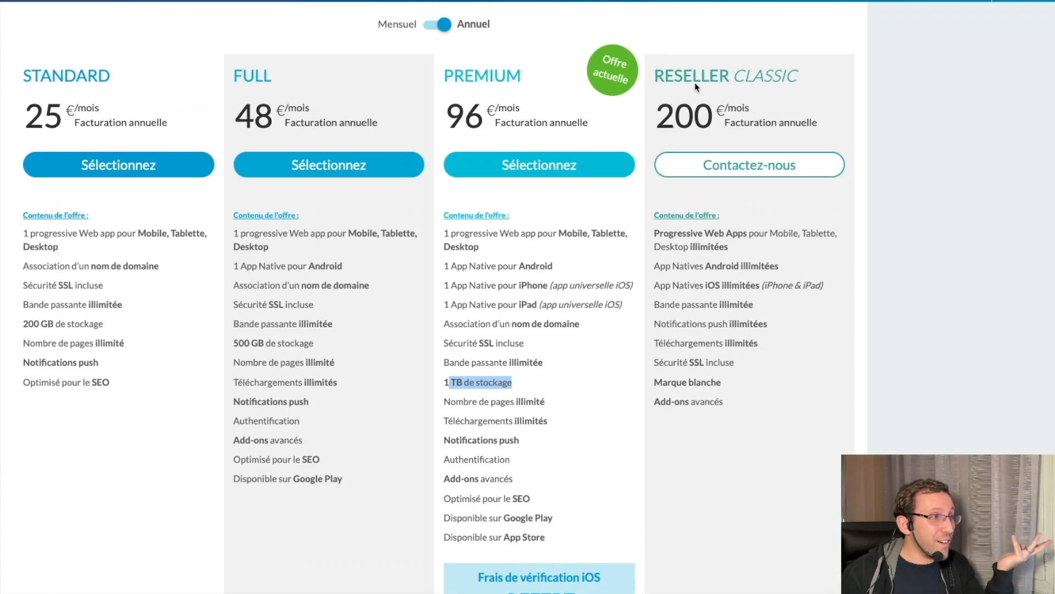
drag(730, 75, 781, 75)
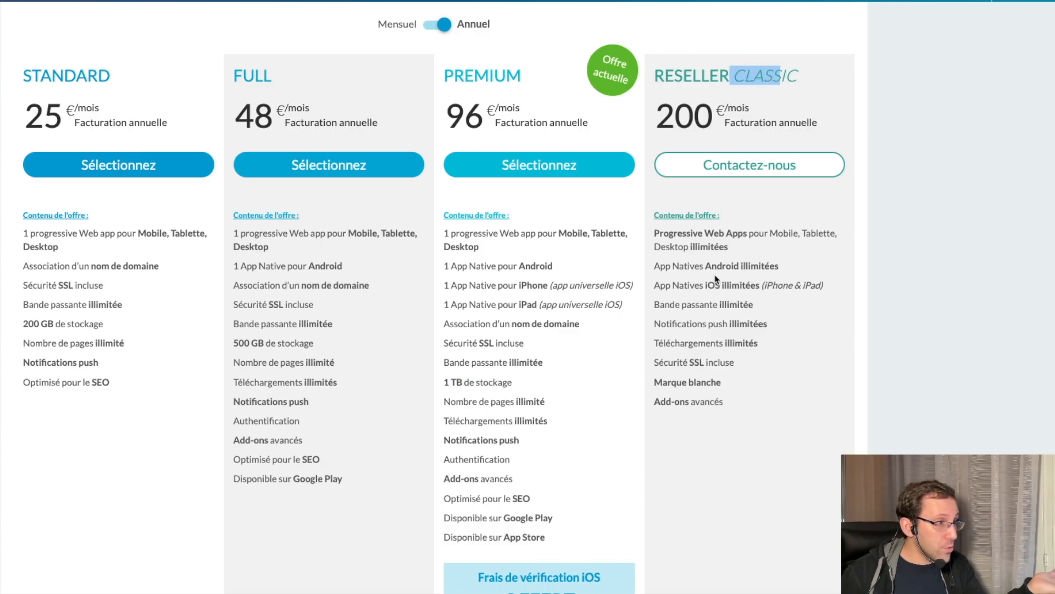
drag(709, 267, 810, 275)
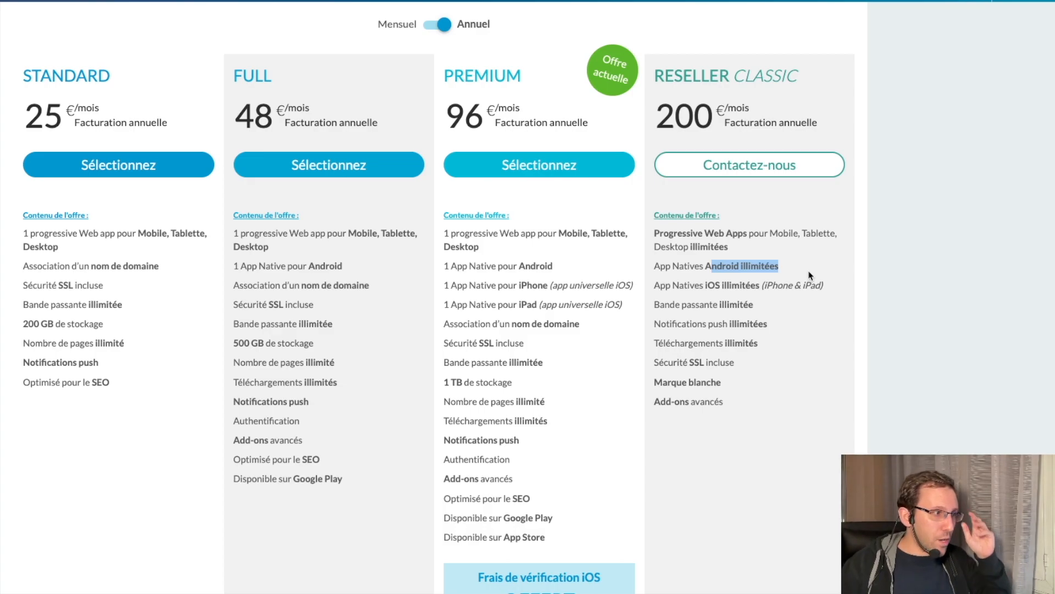
Examine the Reseller Classic plan's price and full feature list, including its Progressive Web Apps allowance.
drag(730, 112, 674, 117)
drag(714, 233, 748, 407)
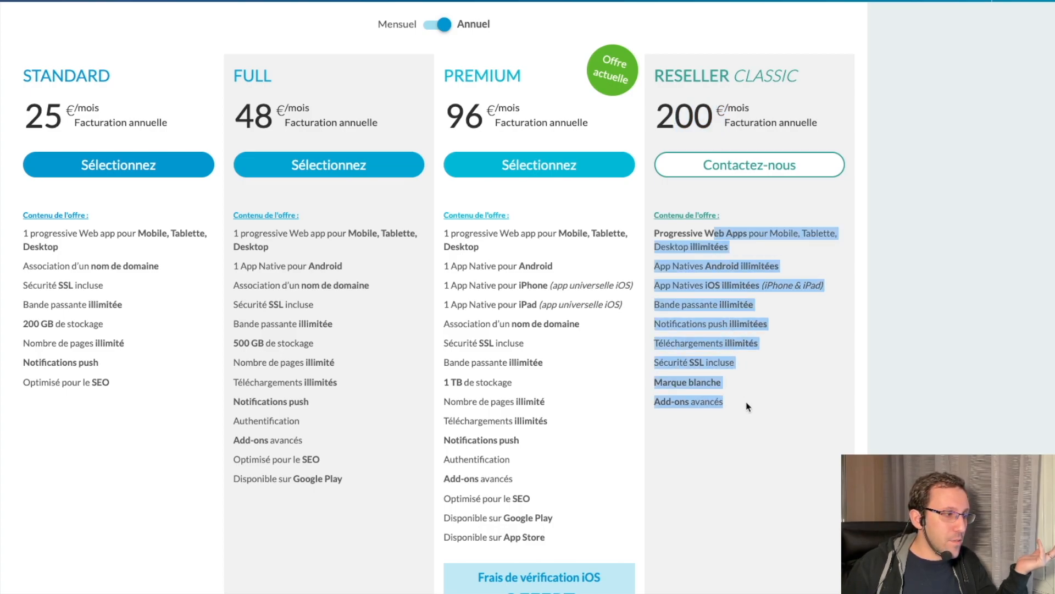
click(747, 407)
drag(655, 233, 742, 254)
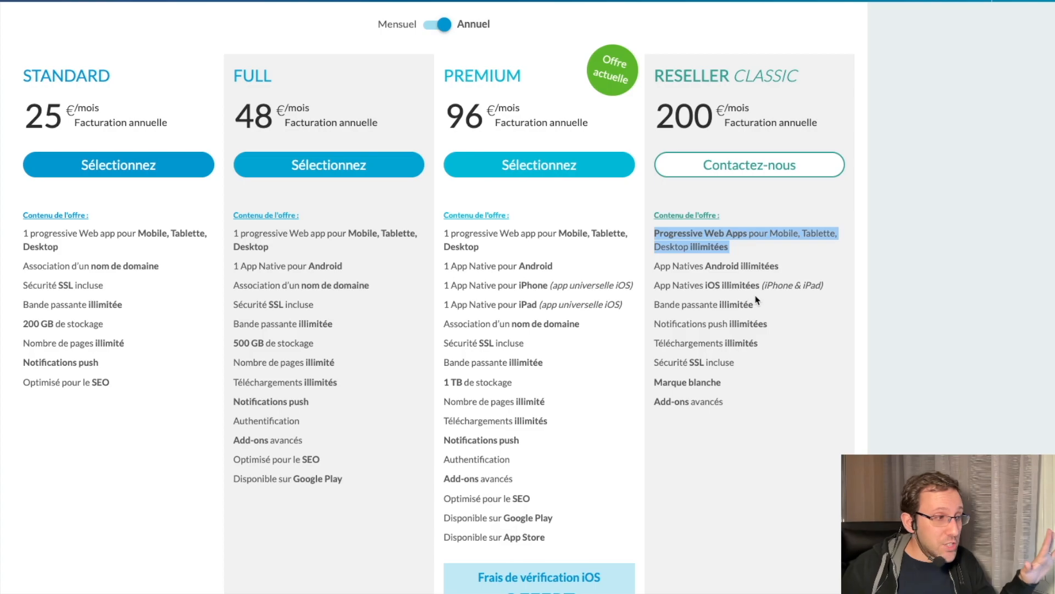
drag(654, 122, 778, 126)
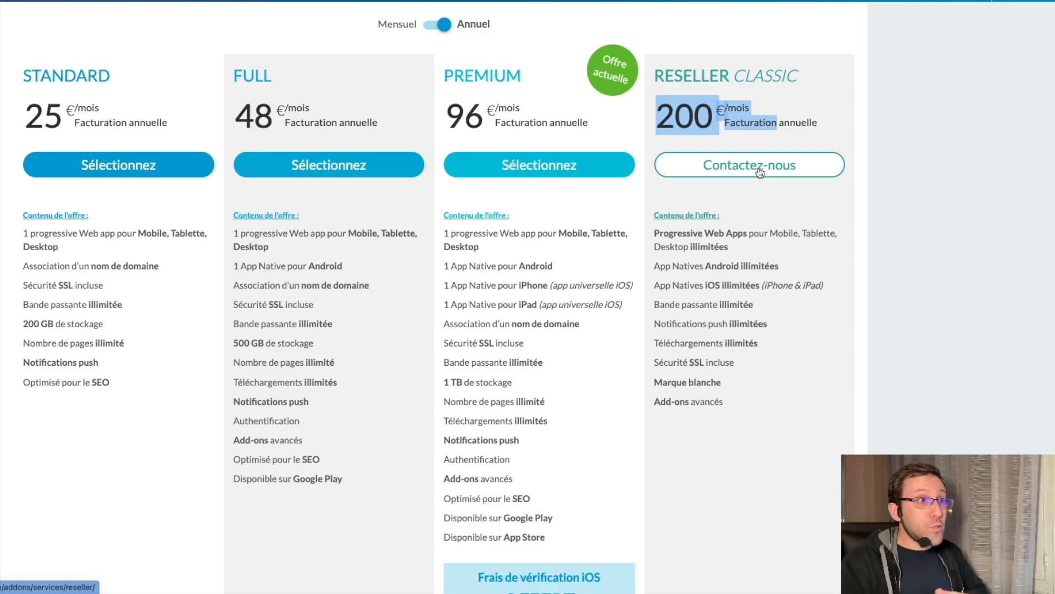
click(144, 4)
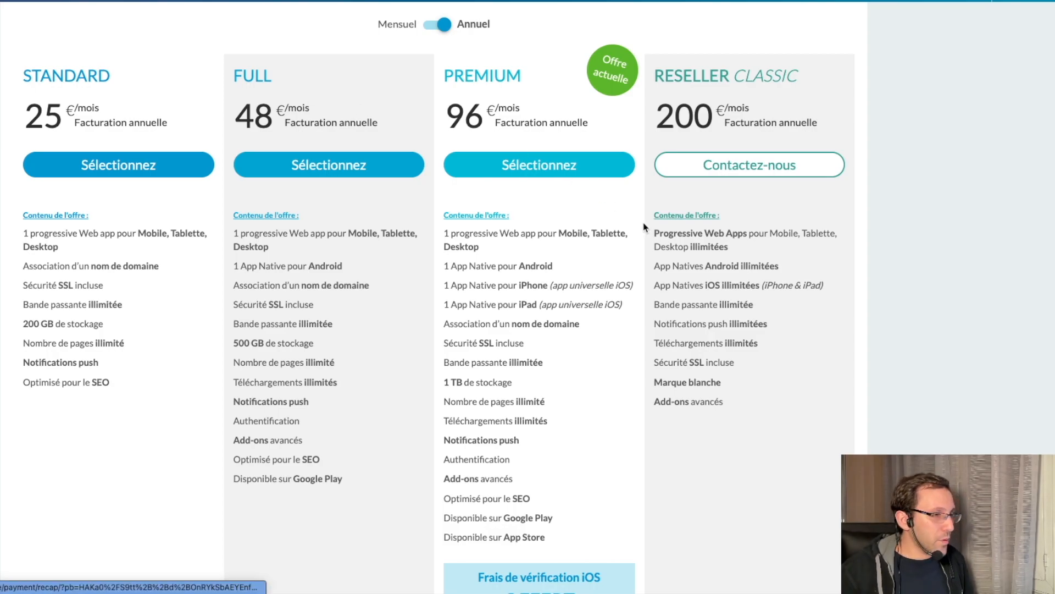
Compare the Standard, Full and Premium plans in the detailed feature table, covering stores, storage, notifications, user add-ons and statistics.
scroll(730, 300, down, 10)
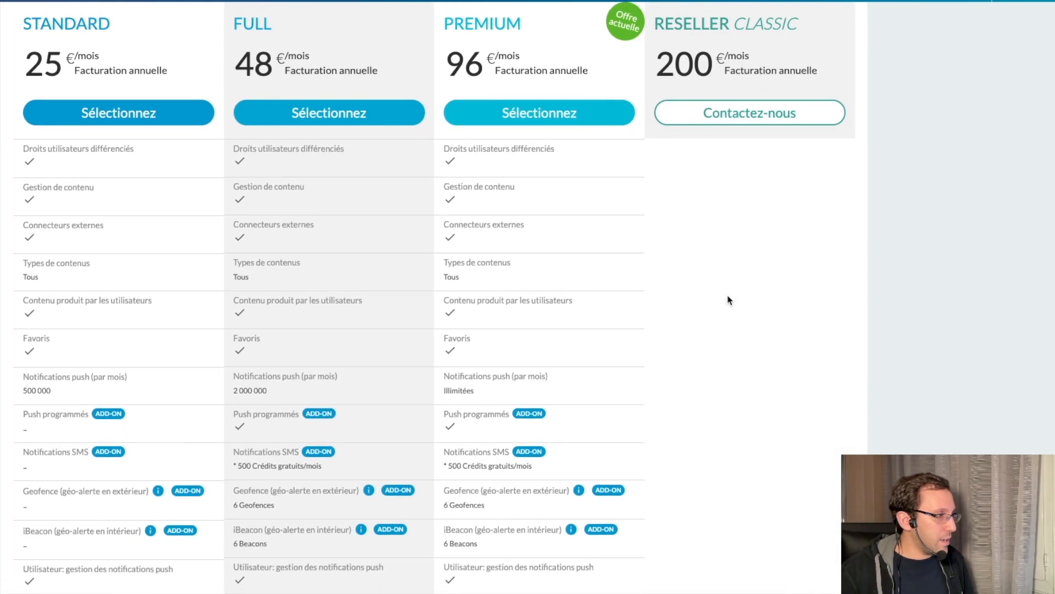
scroll(544, 274, up, 6)
scroll(544, 275, up, 6)
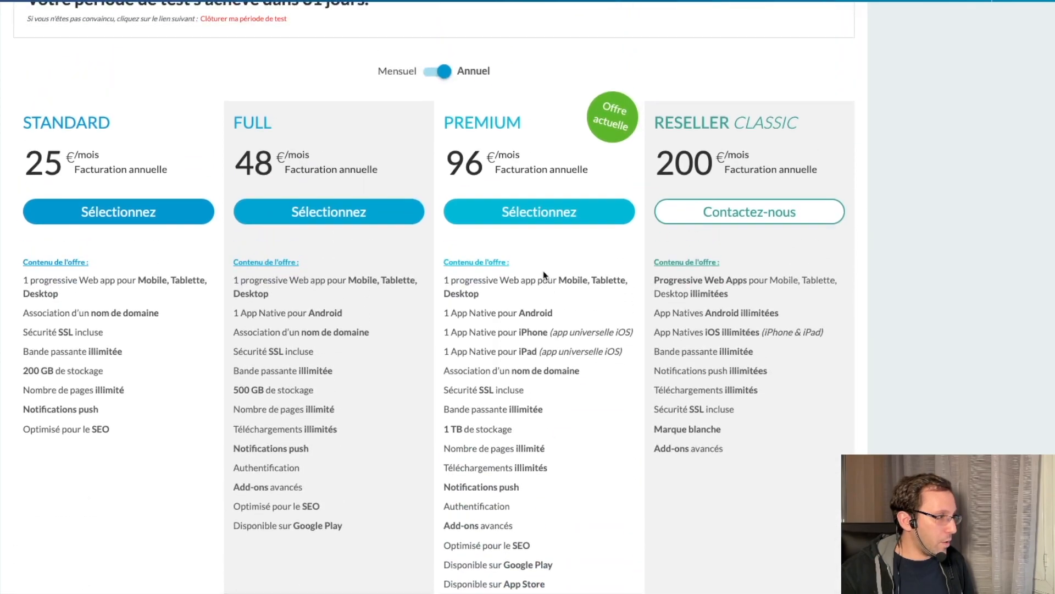
scroll(545, 274, down, 5)
scroll(544, 271, down, 10)
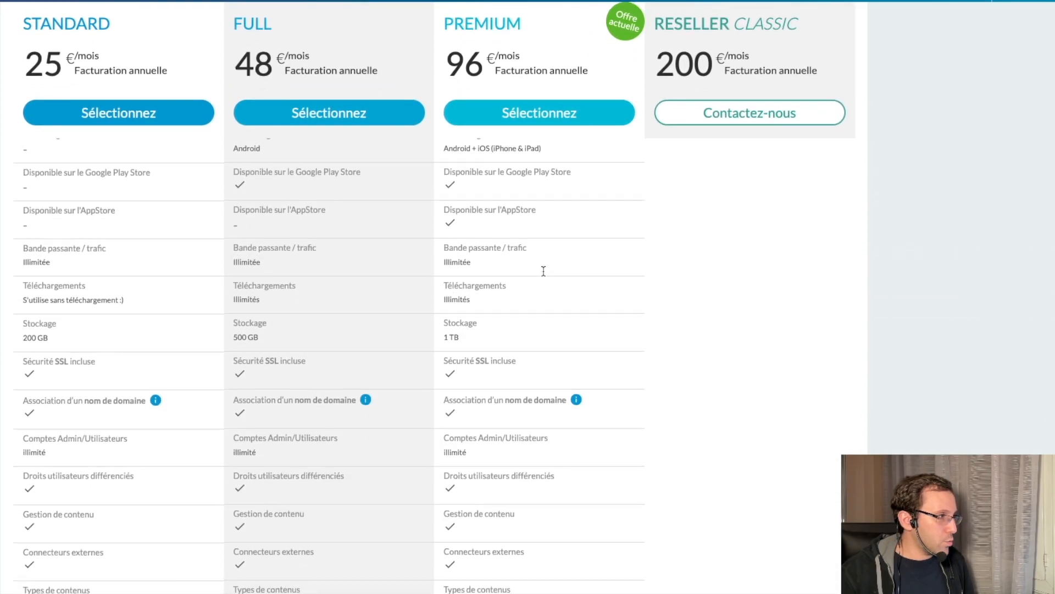
scroll(544, 275, down, 12)
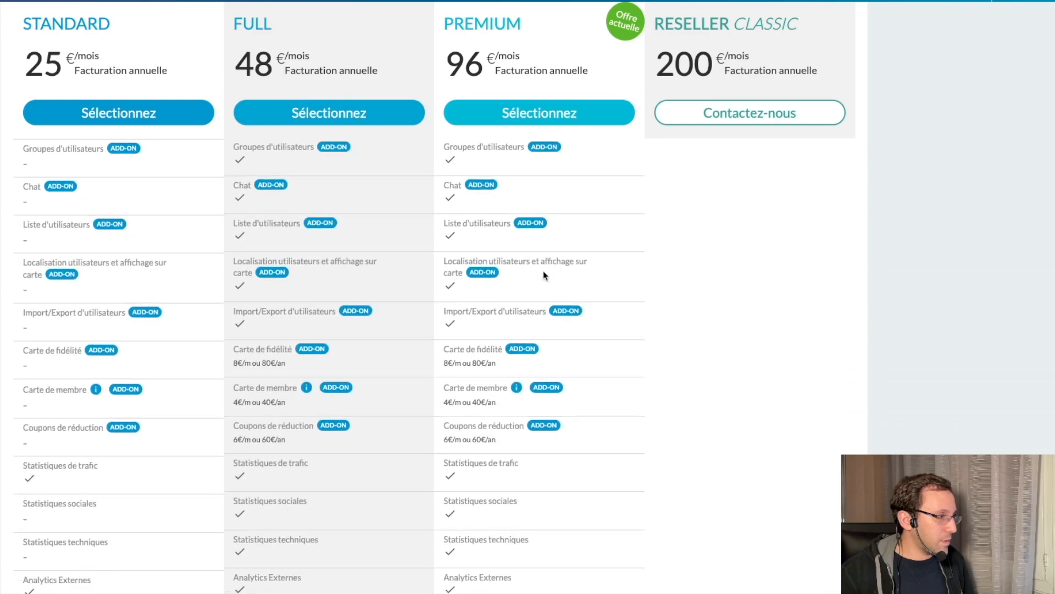
scroll(544, 275, up, 14)
scroll(544, 274, up, 10)
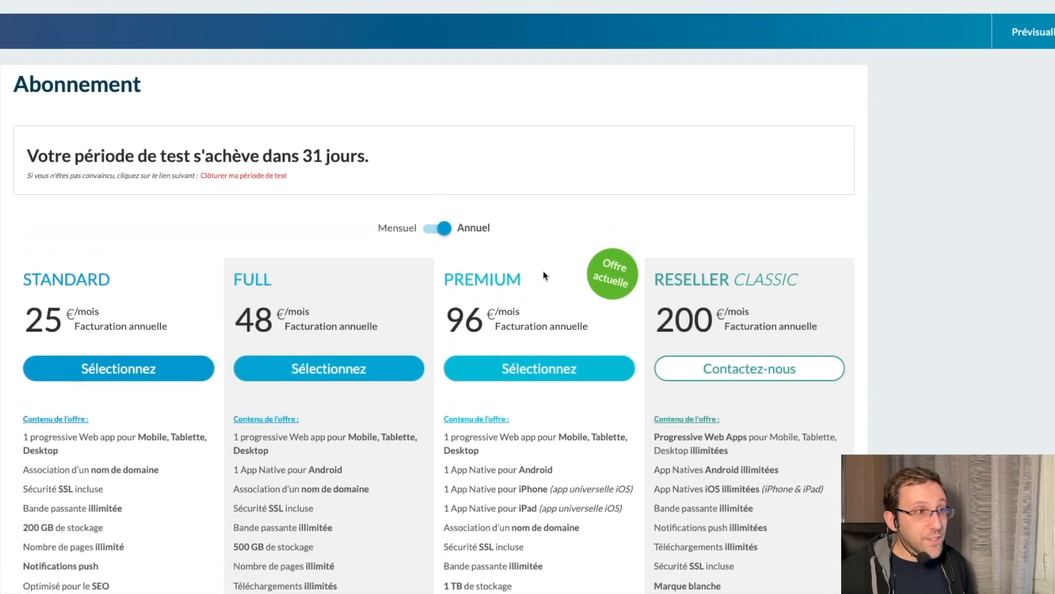
scroll(566, 272, down, 1)
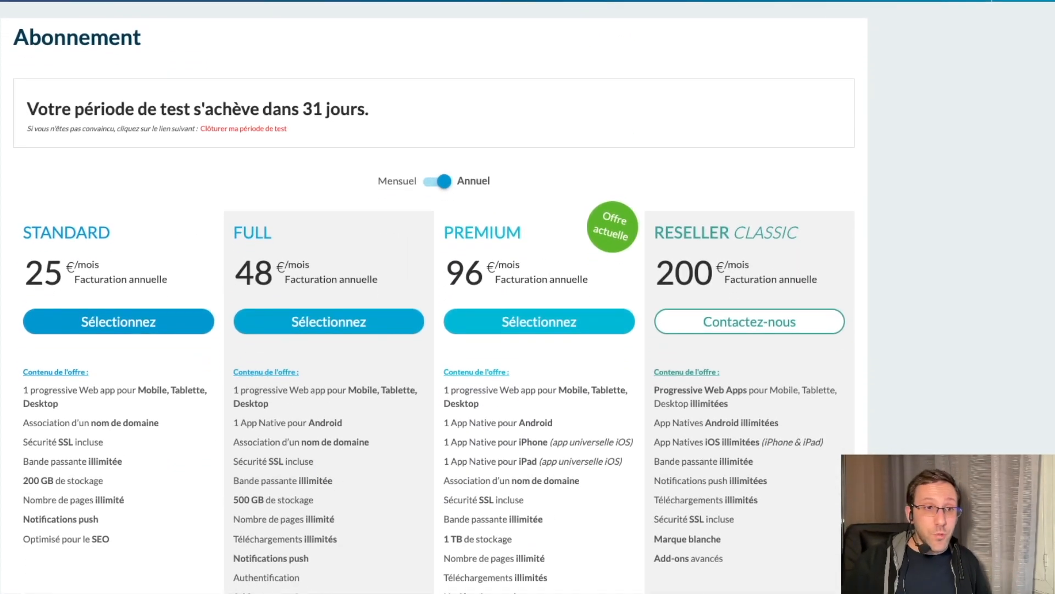